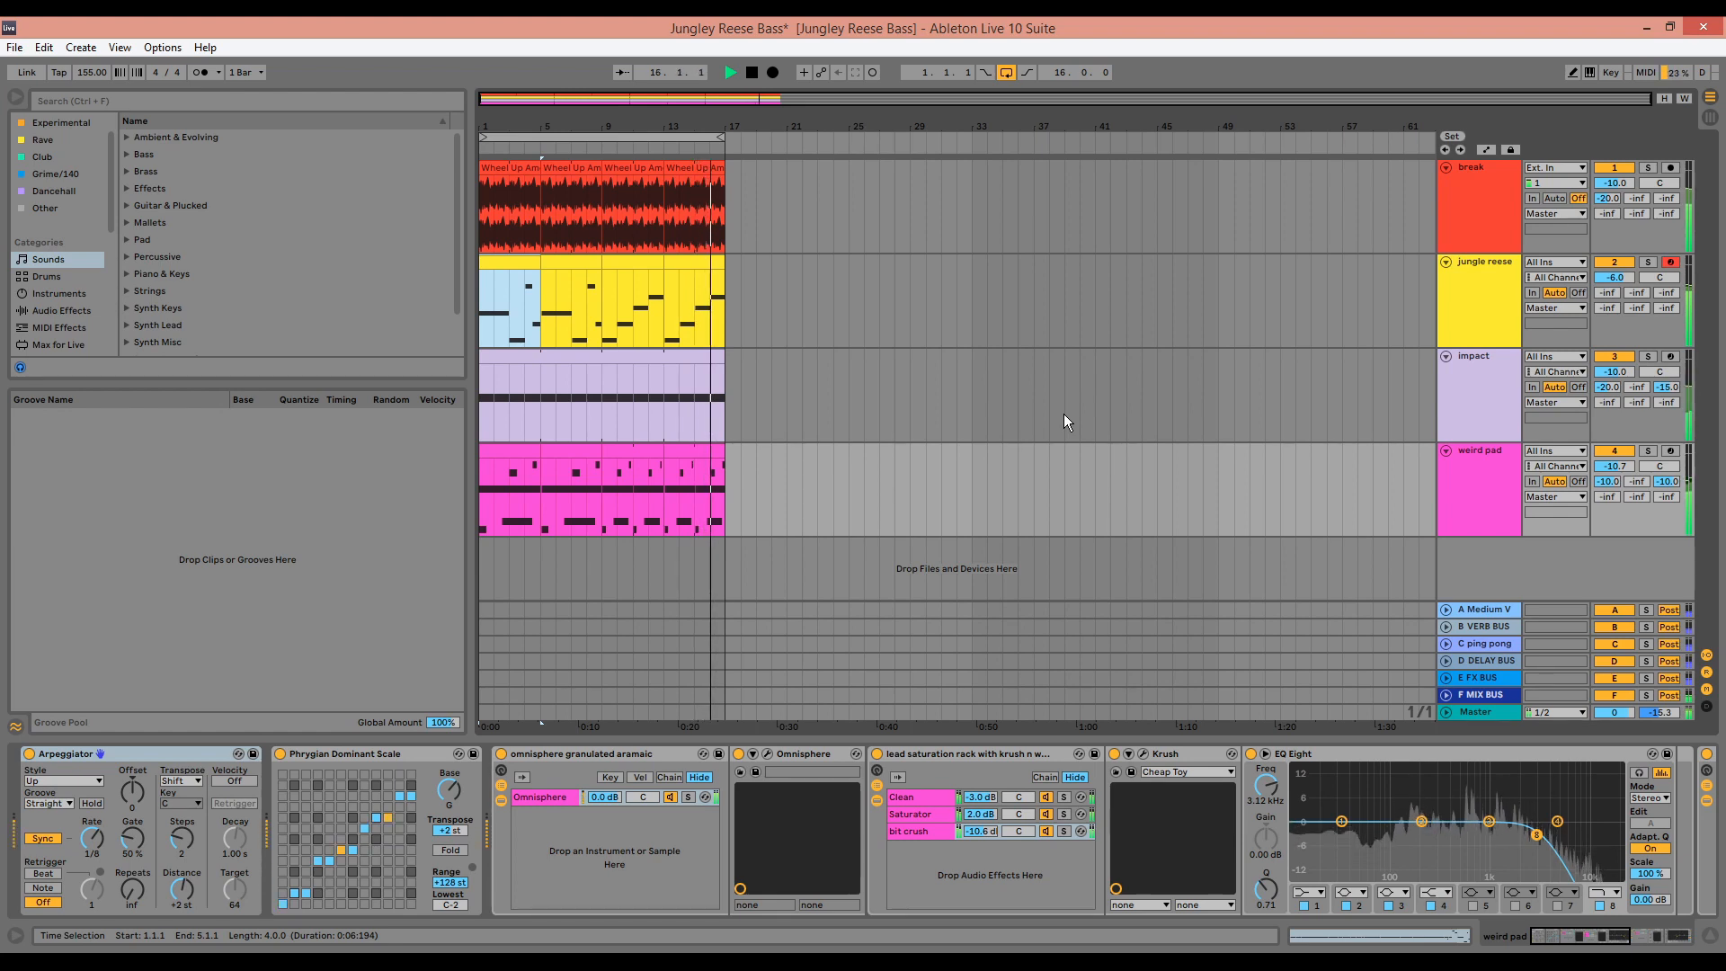
Play the arrangement with the jungle reese track soloed to hear the bass alone, and clear the solo
key(space)
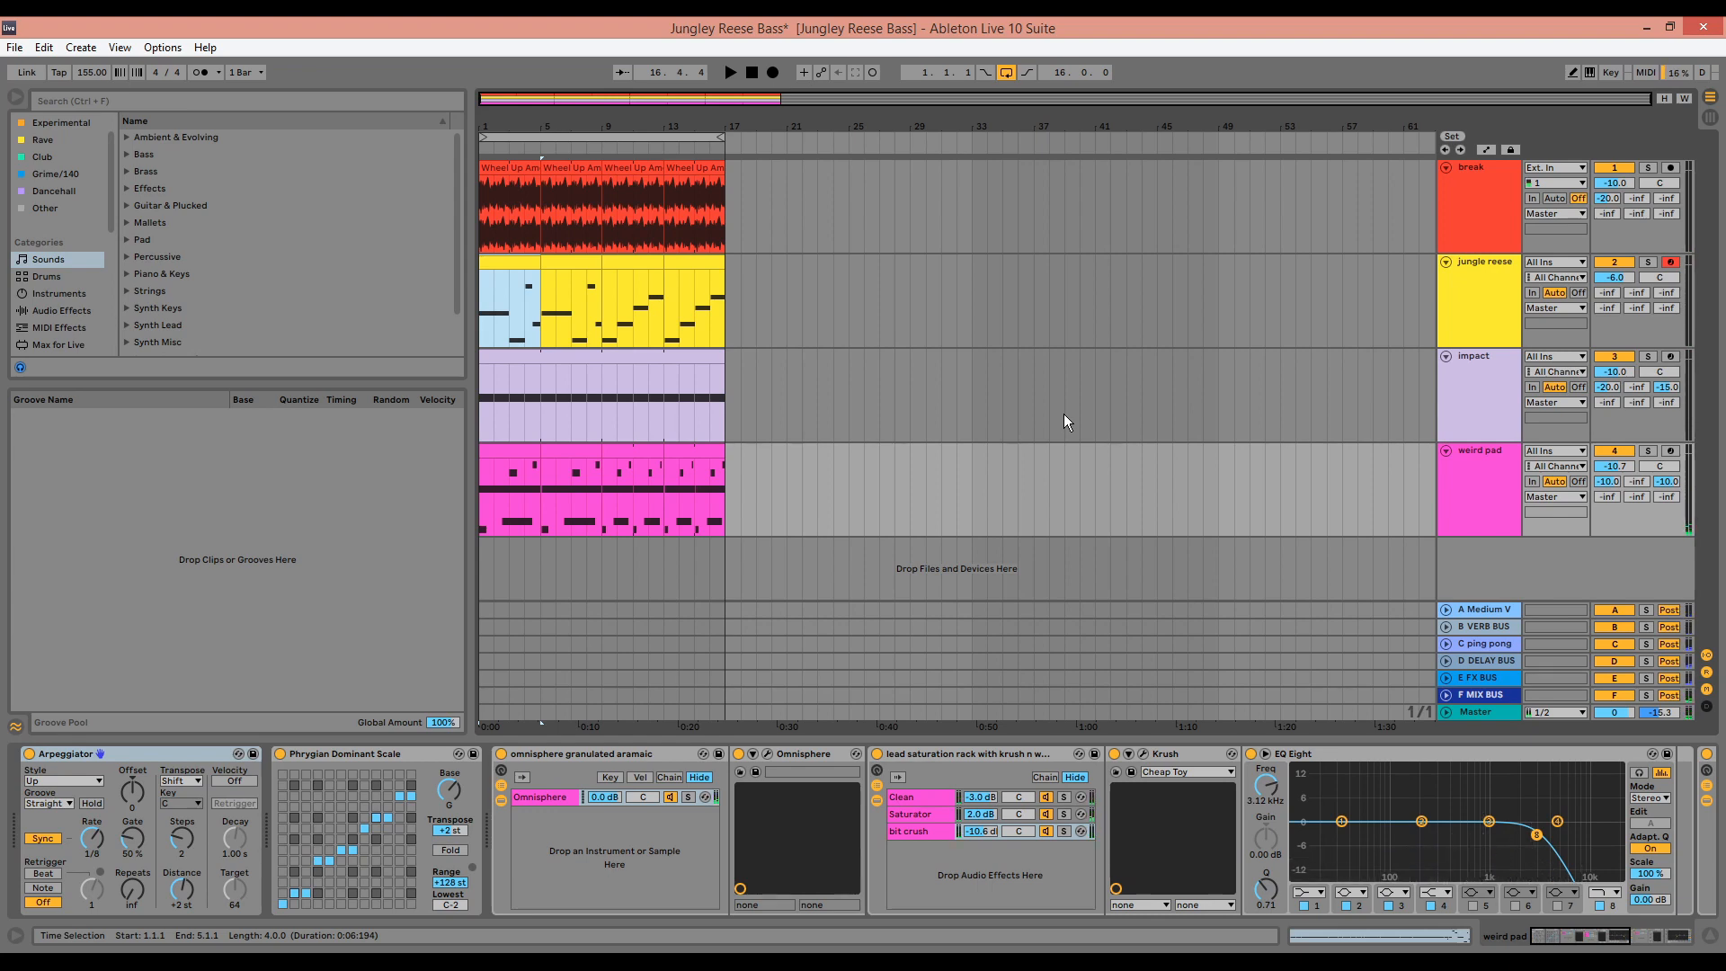
key(space)
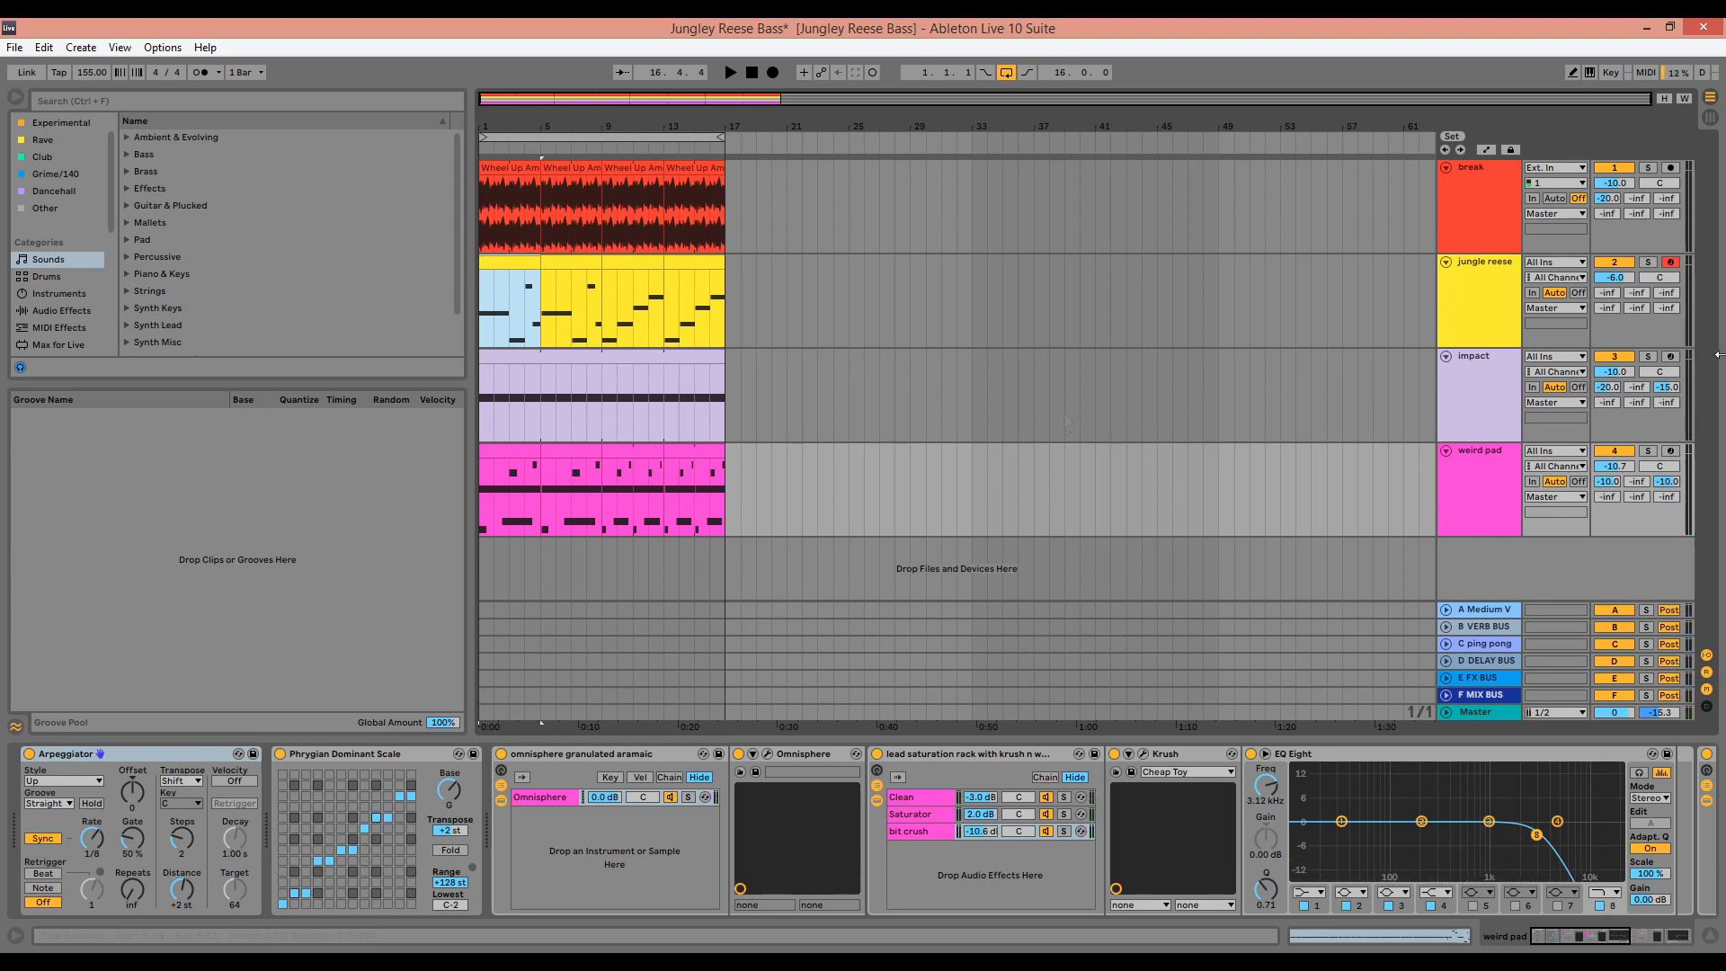
click(1648, 262)
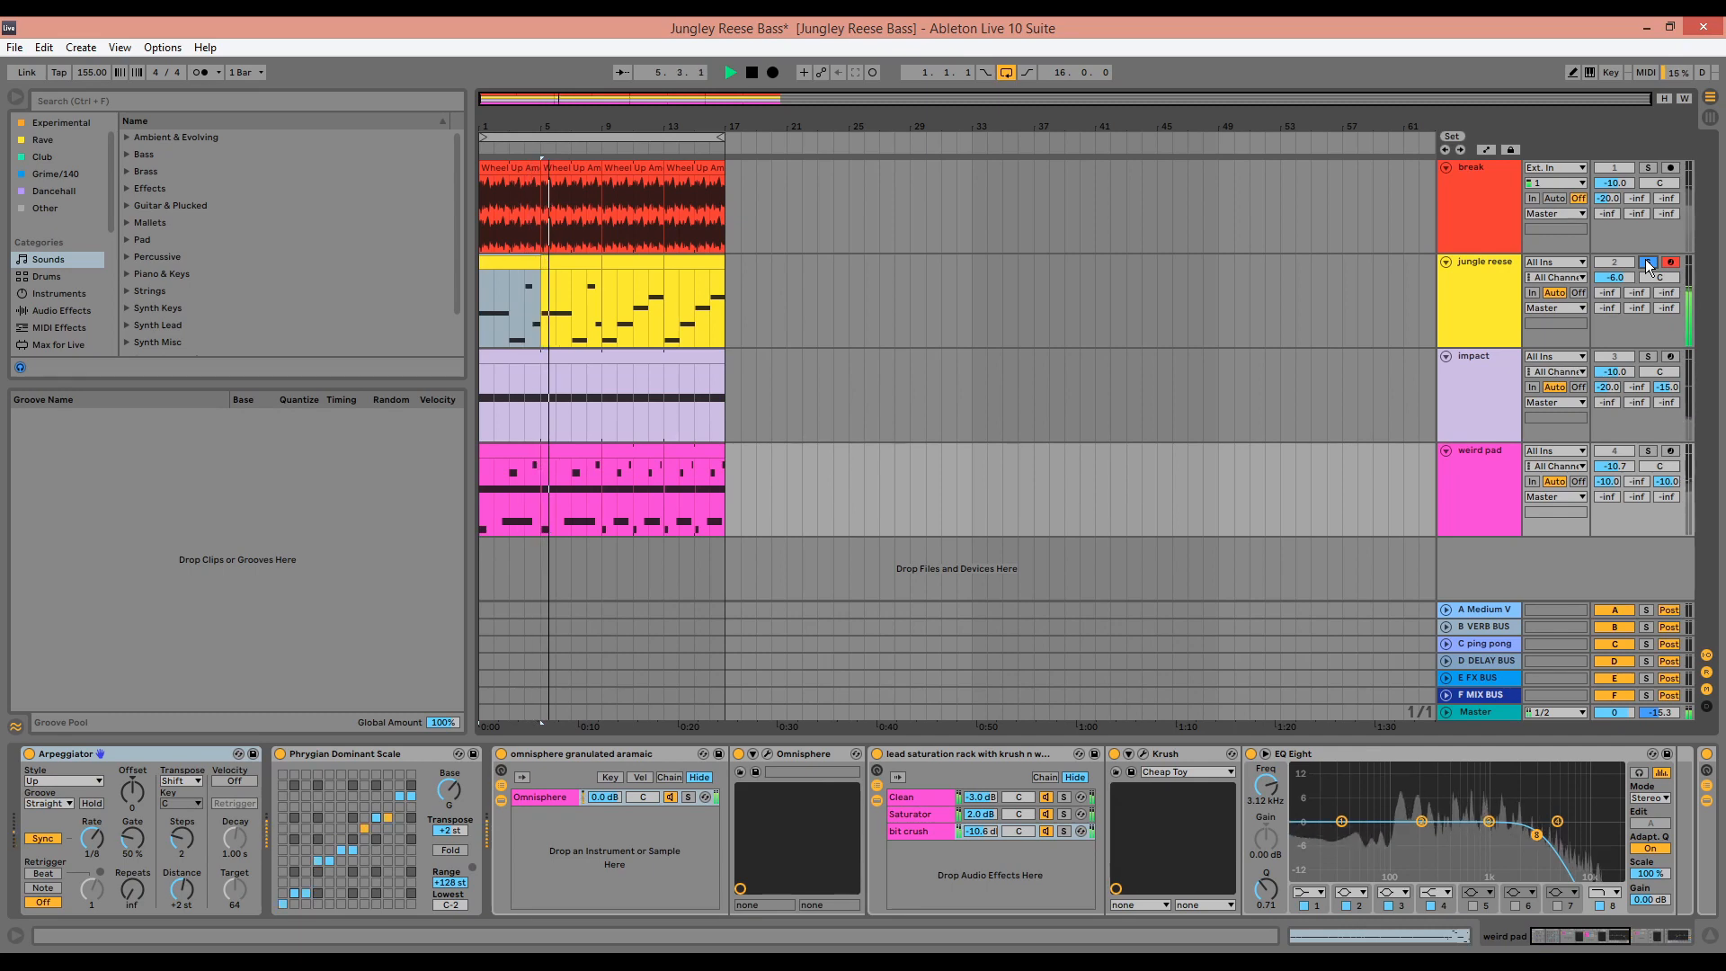
click(1645, 261)
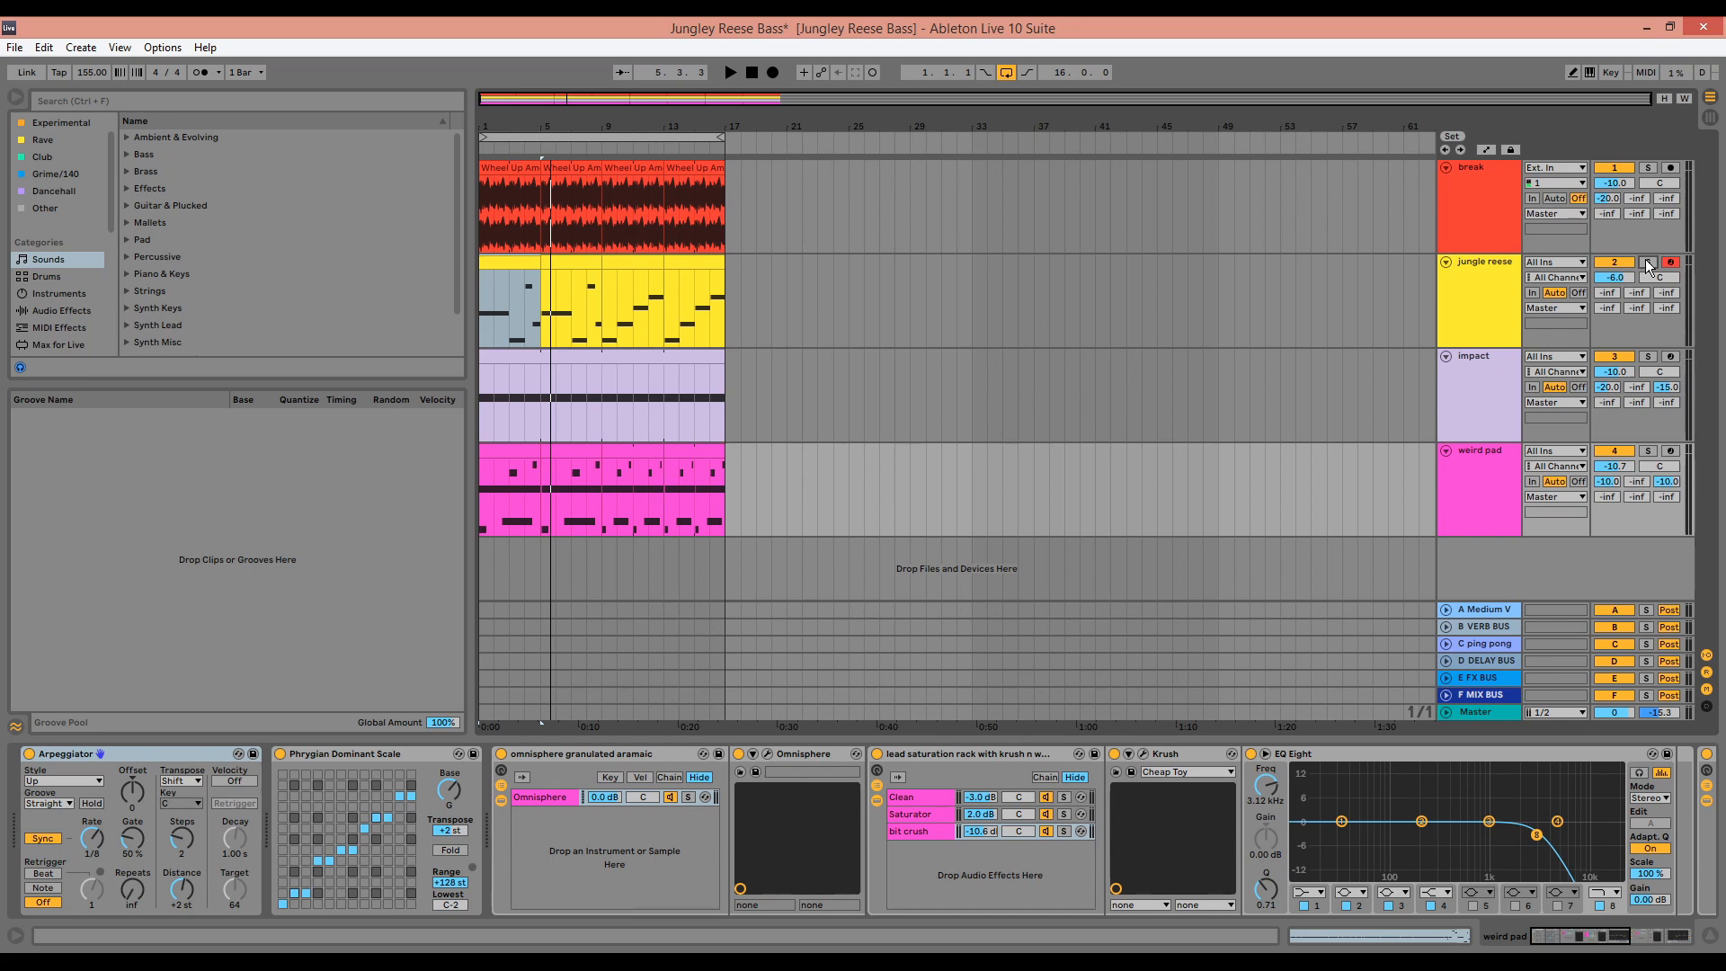
Move all the jungle reese clips onto a new MIDI track directly beneath and delete the original jungle reese track
click(1453, 303)
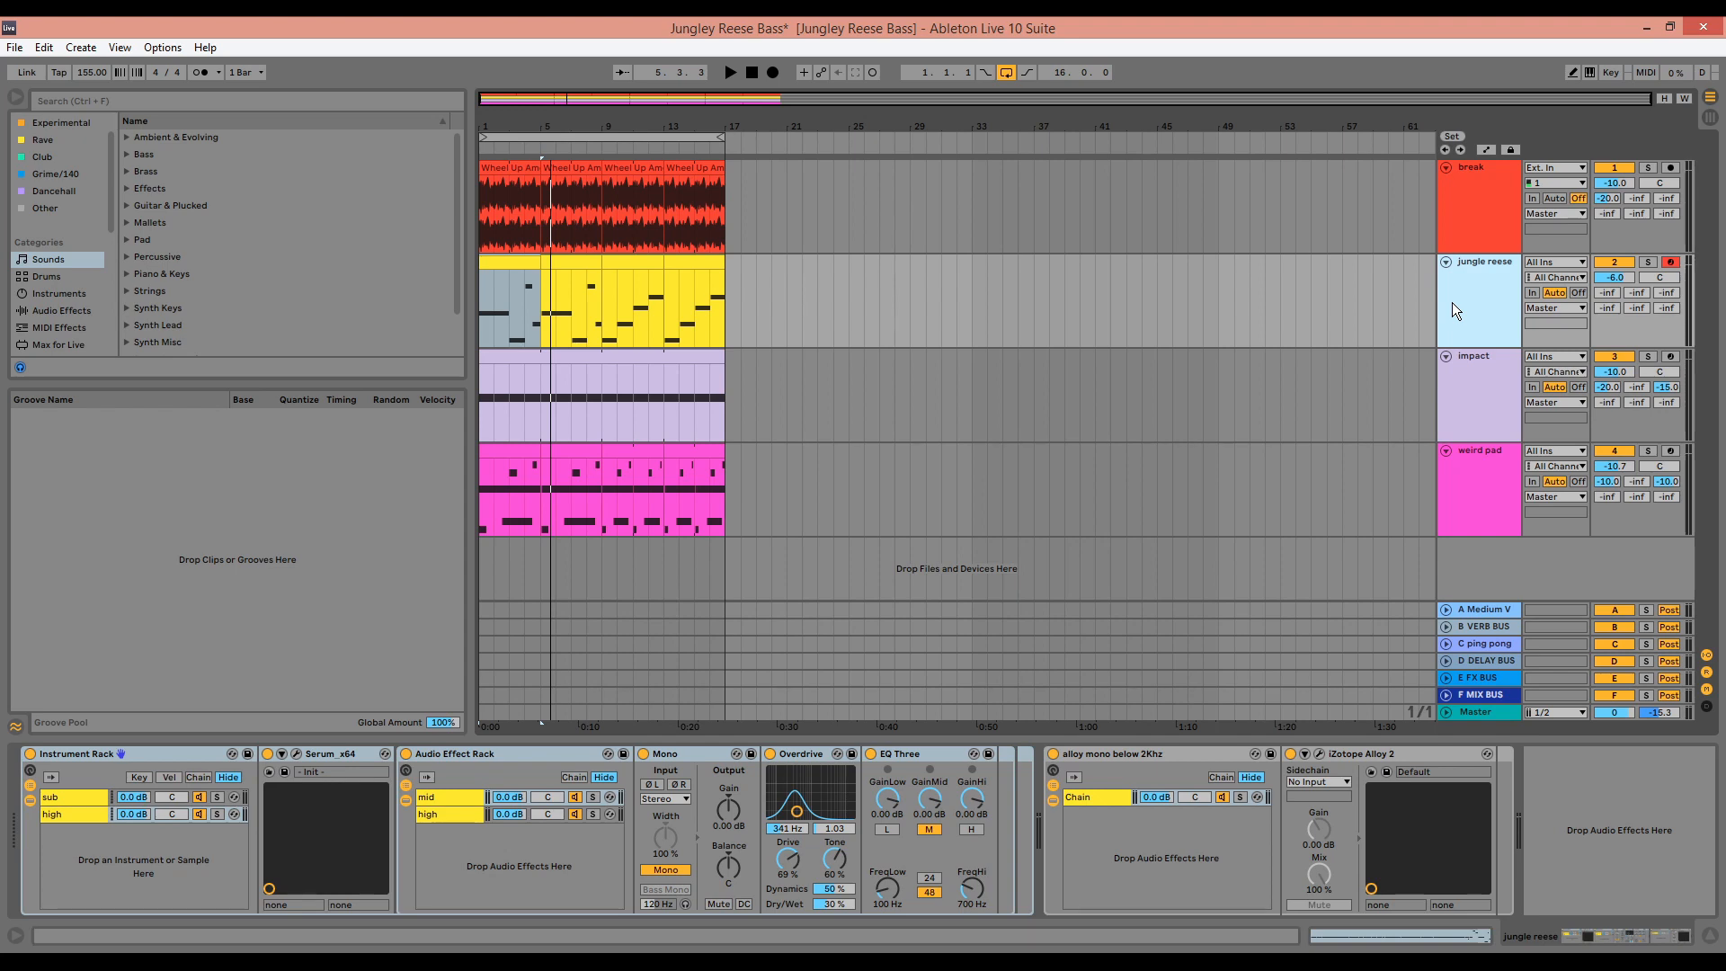
key(ctrl+shift+t)
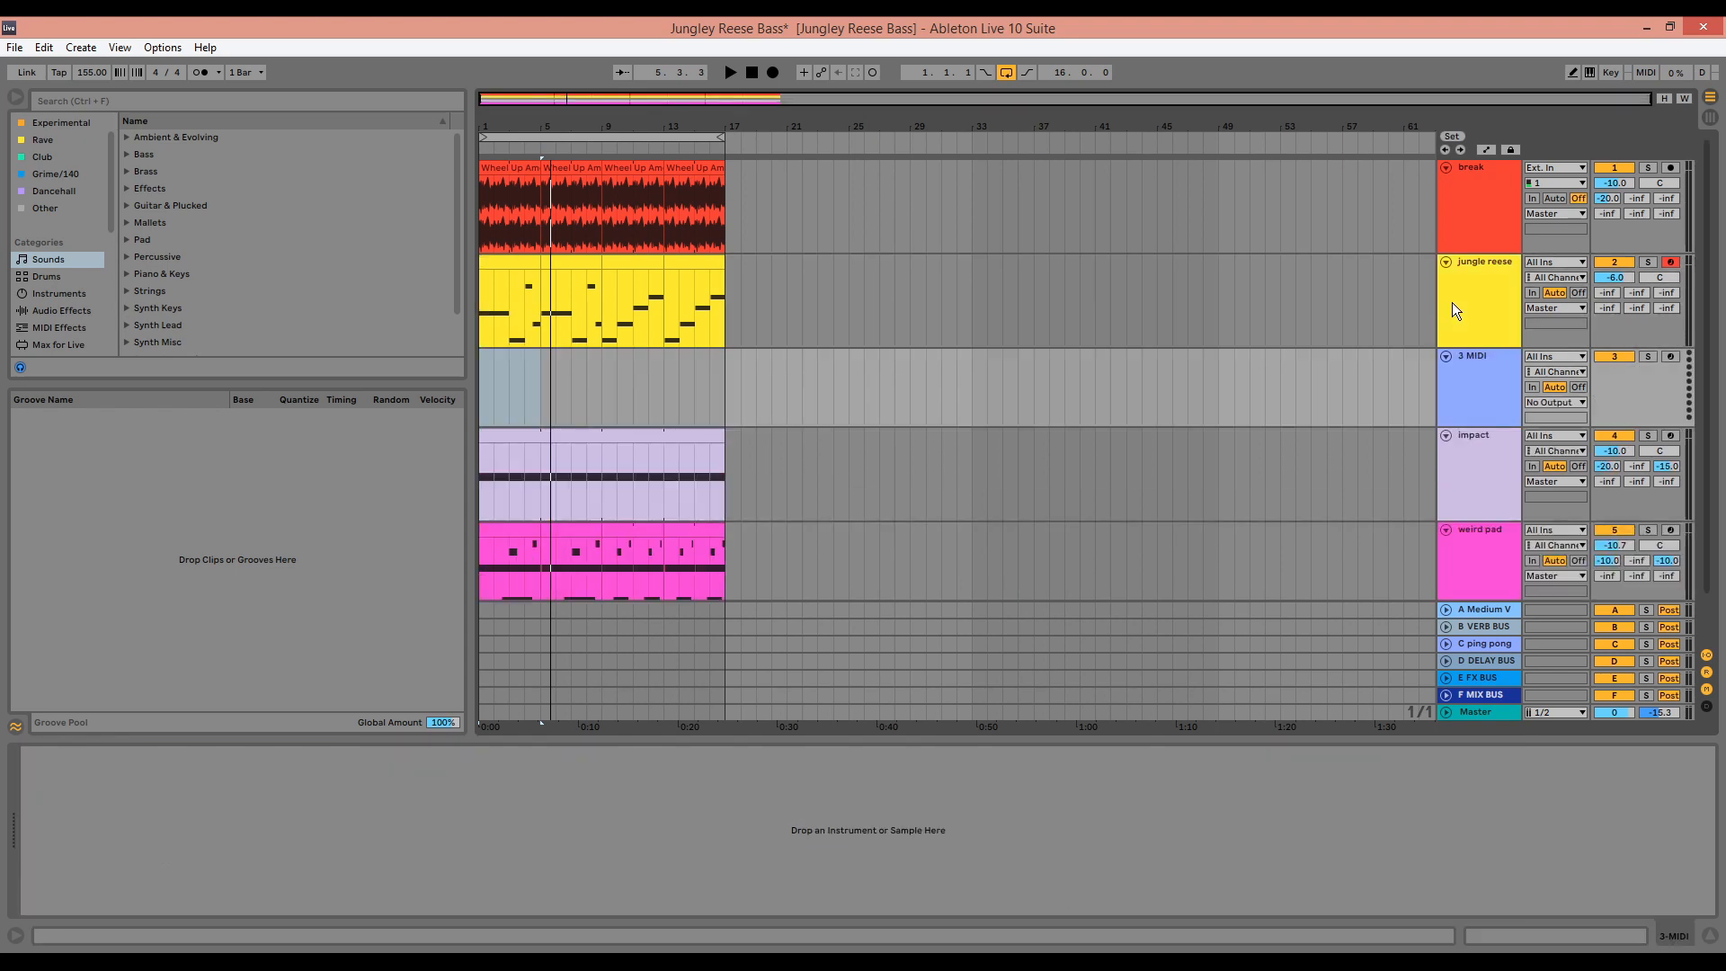
click(710, 274)
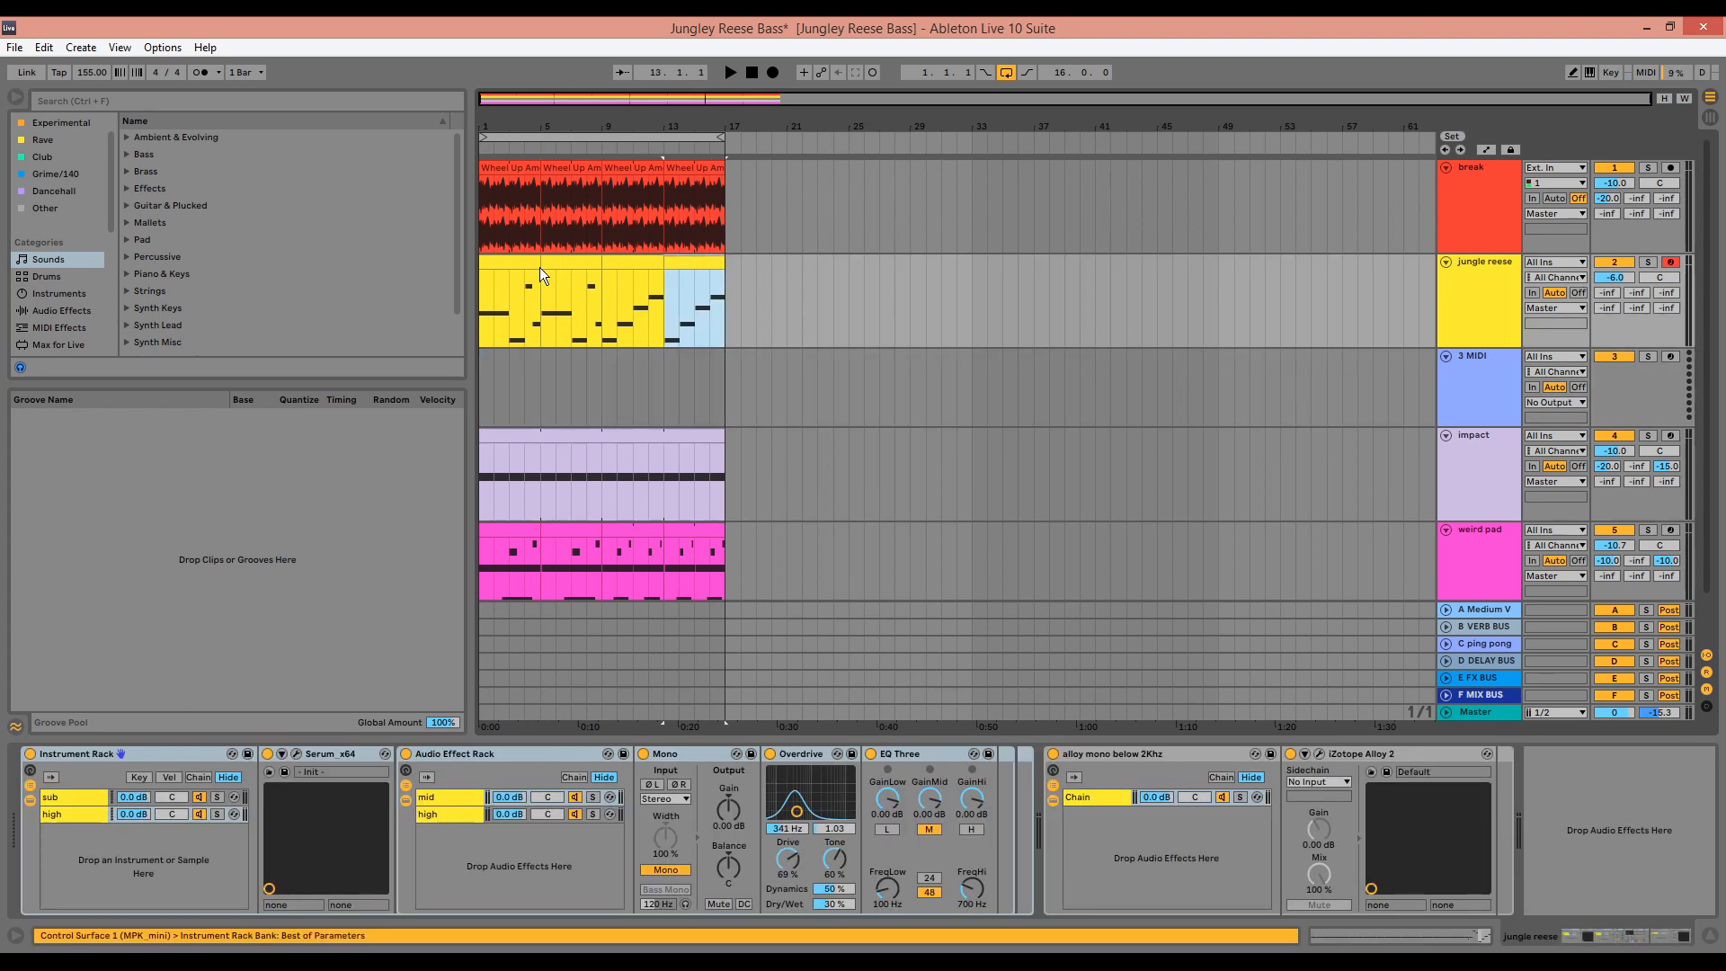
drag(530, 263, 534, 359)
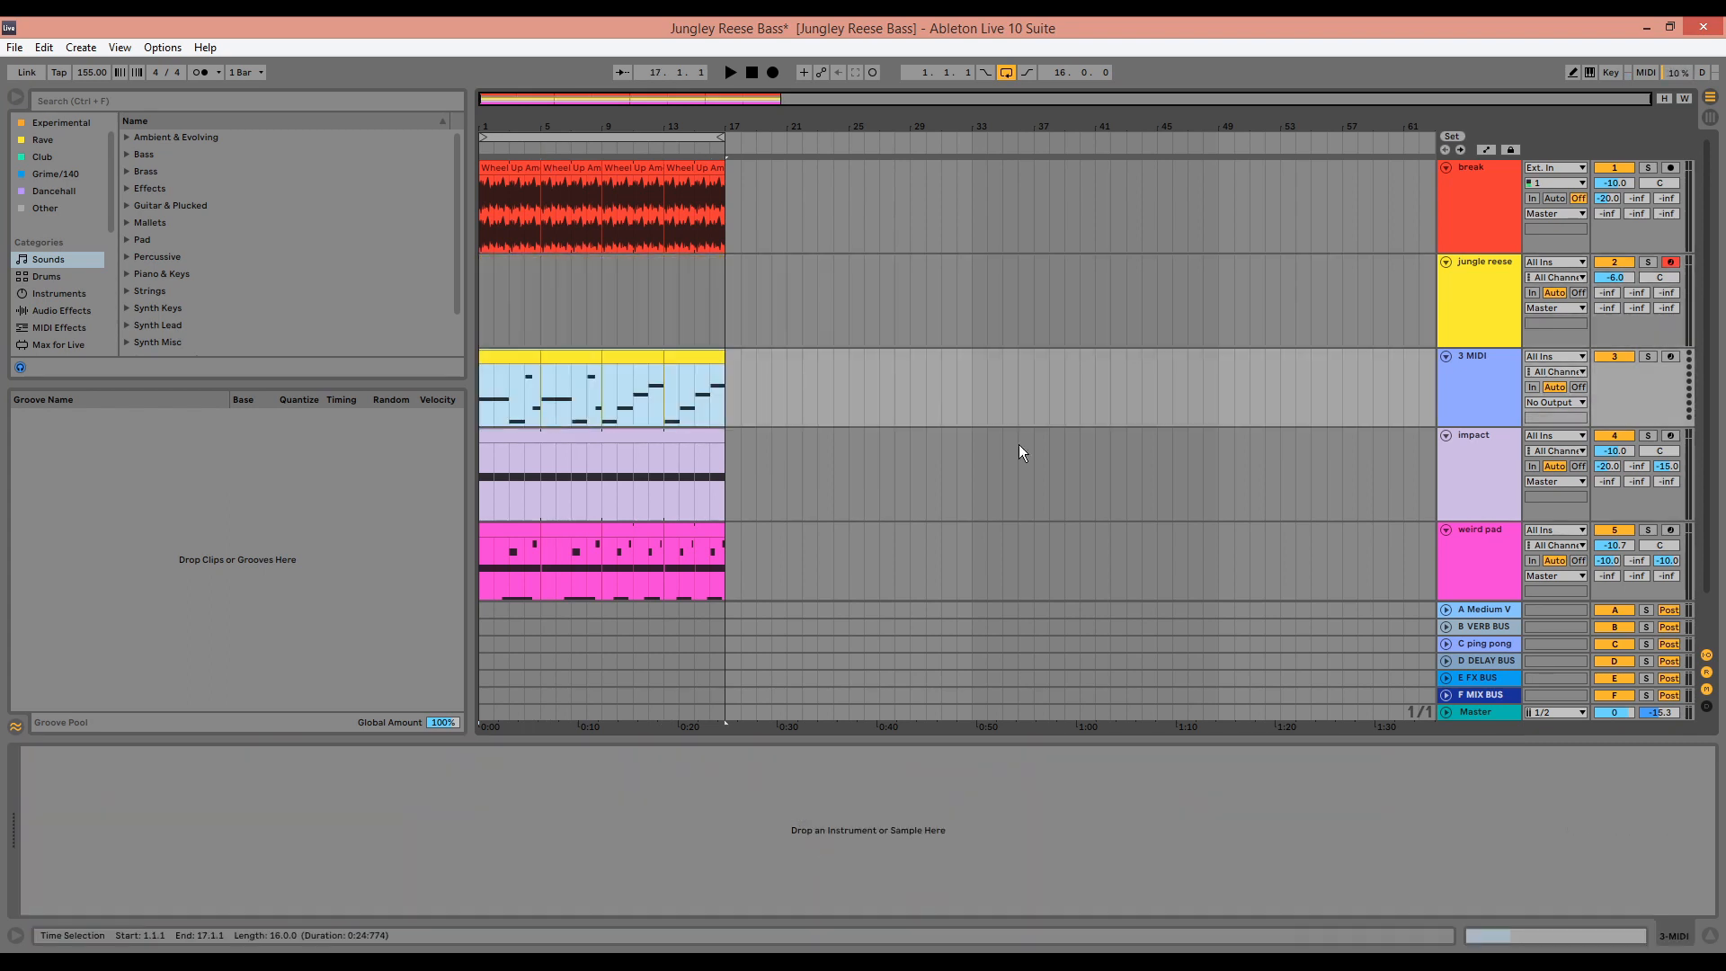
click(1481, 313)
key(Delete)
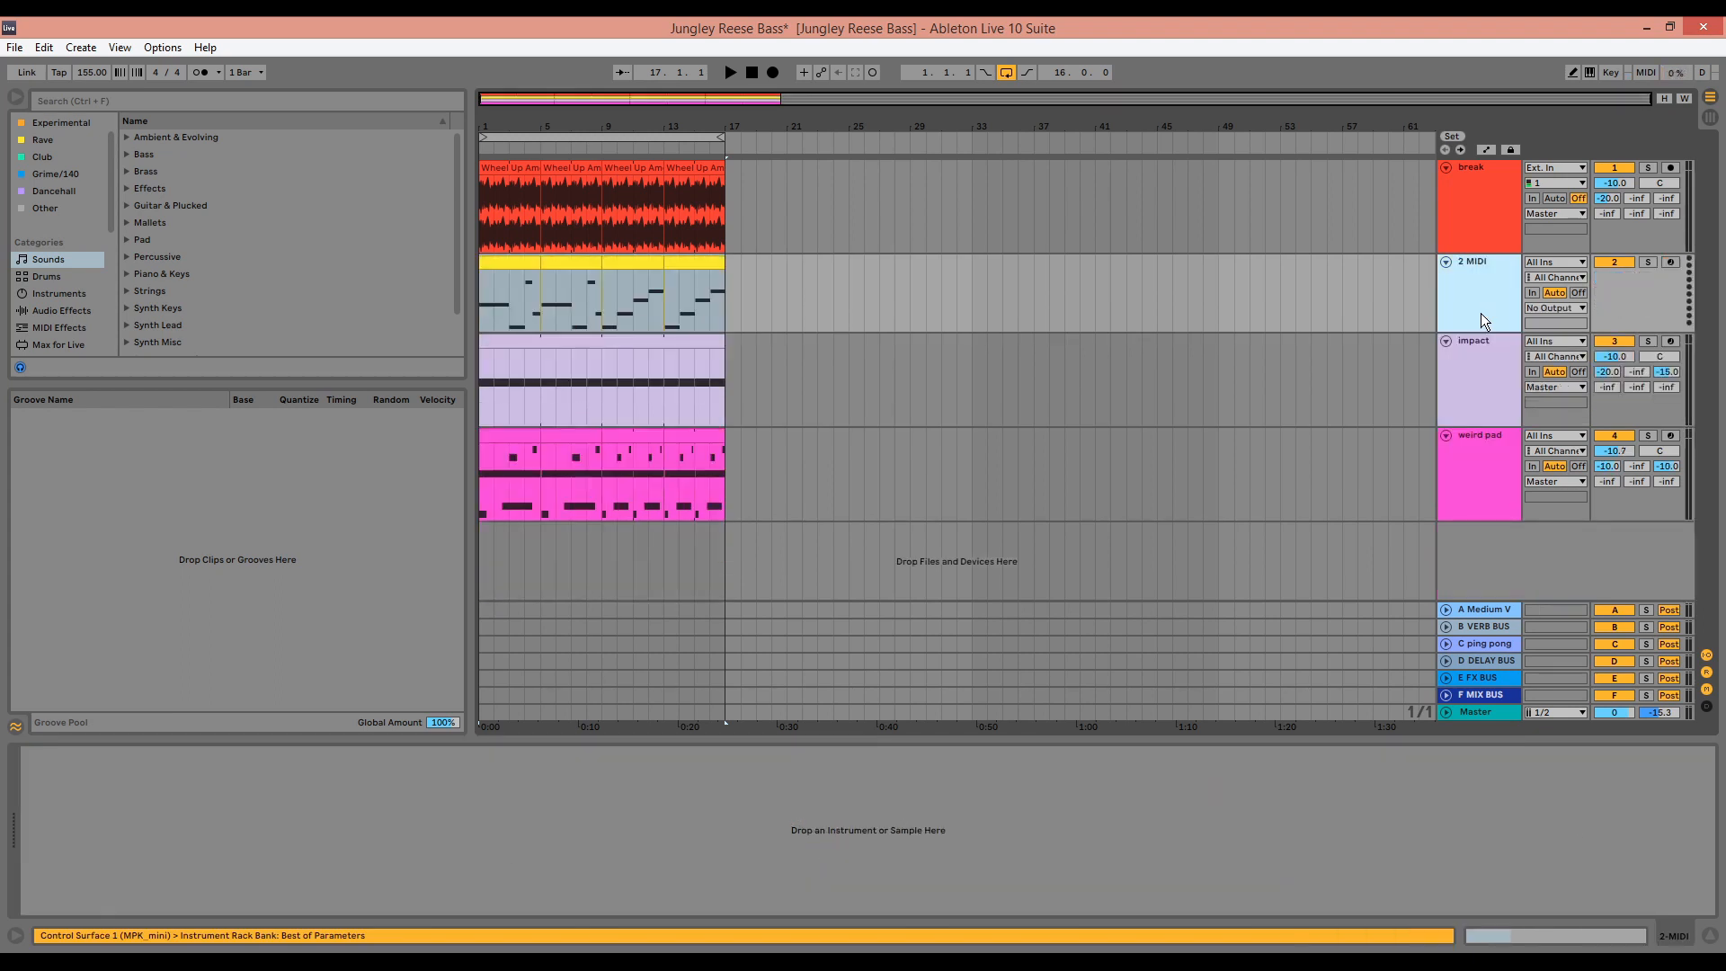
Find the Serum_x64 plug-in in the browser and load it on the new MIDI track
key(ctrl+f)
text(se)
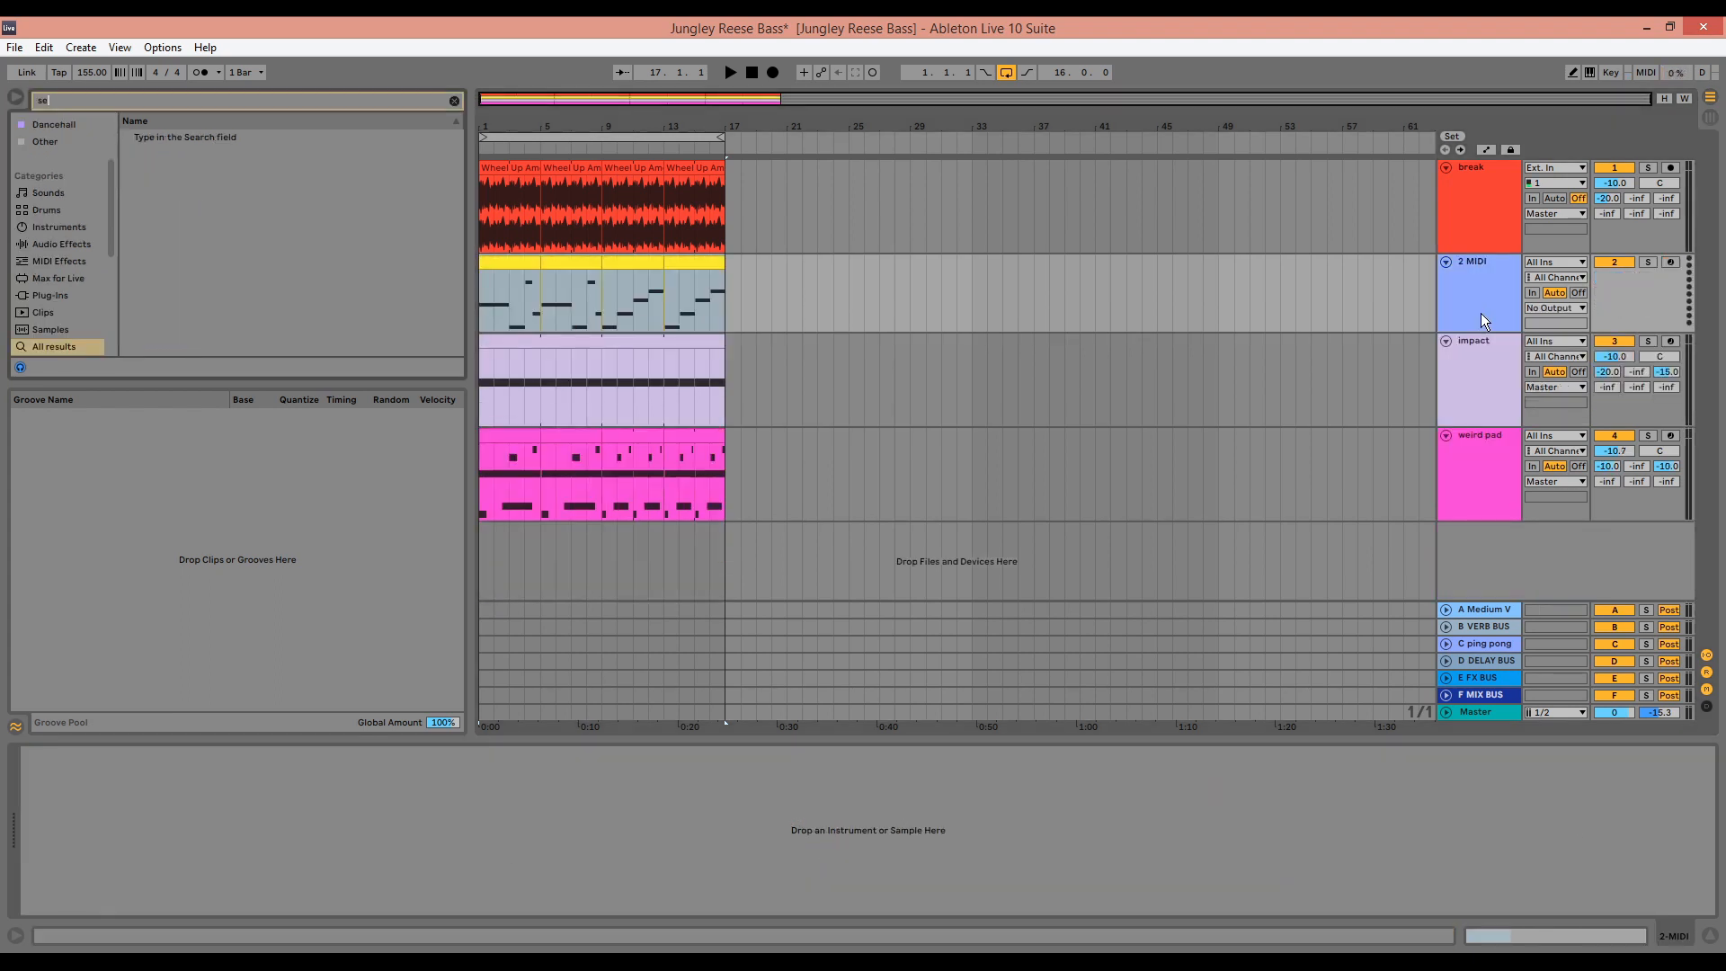
text(rum)
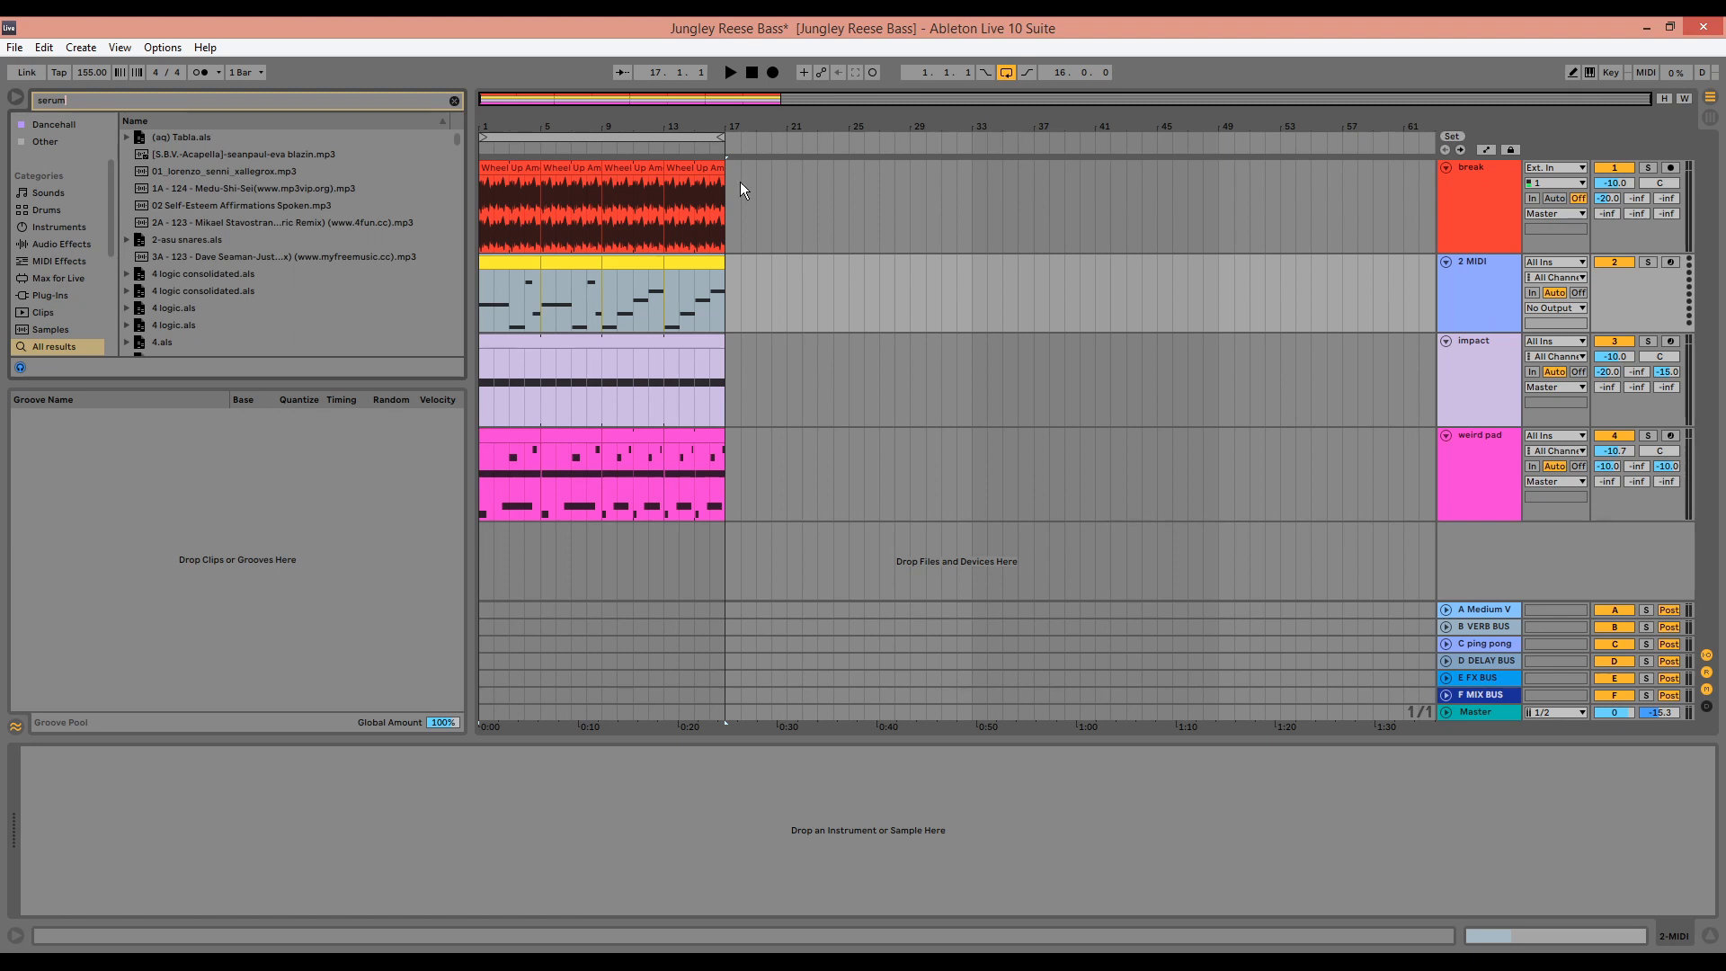
click(46, 294)
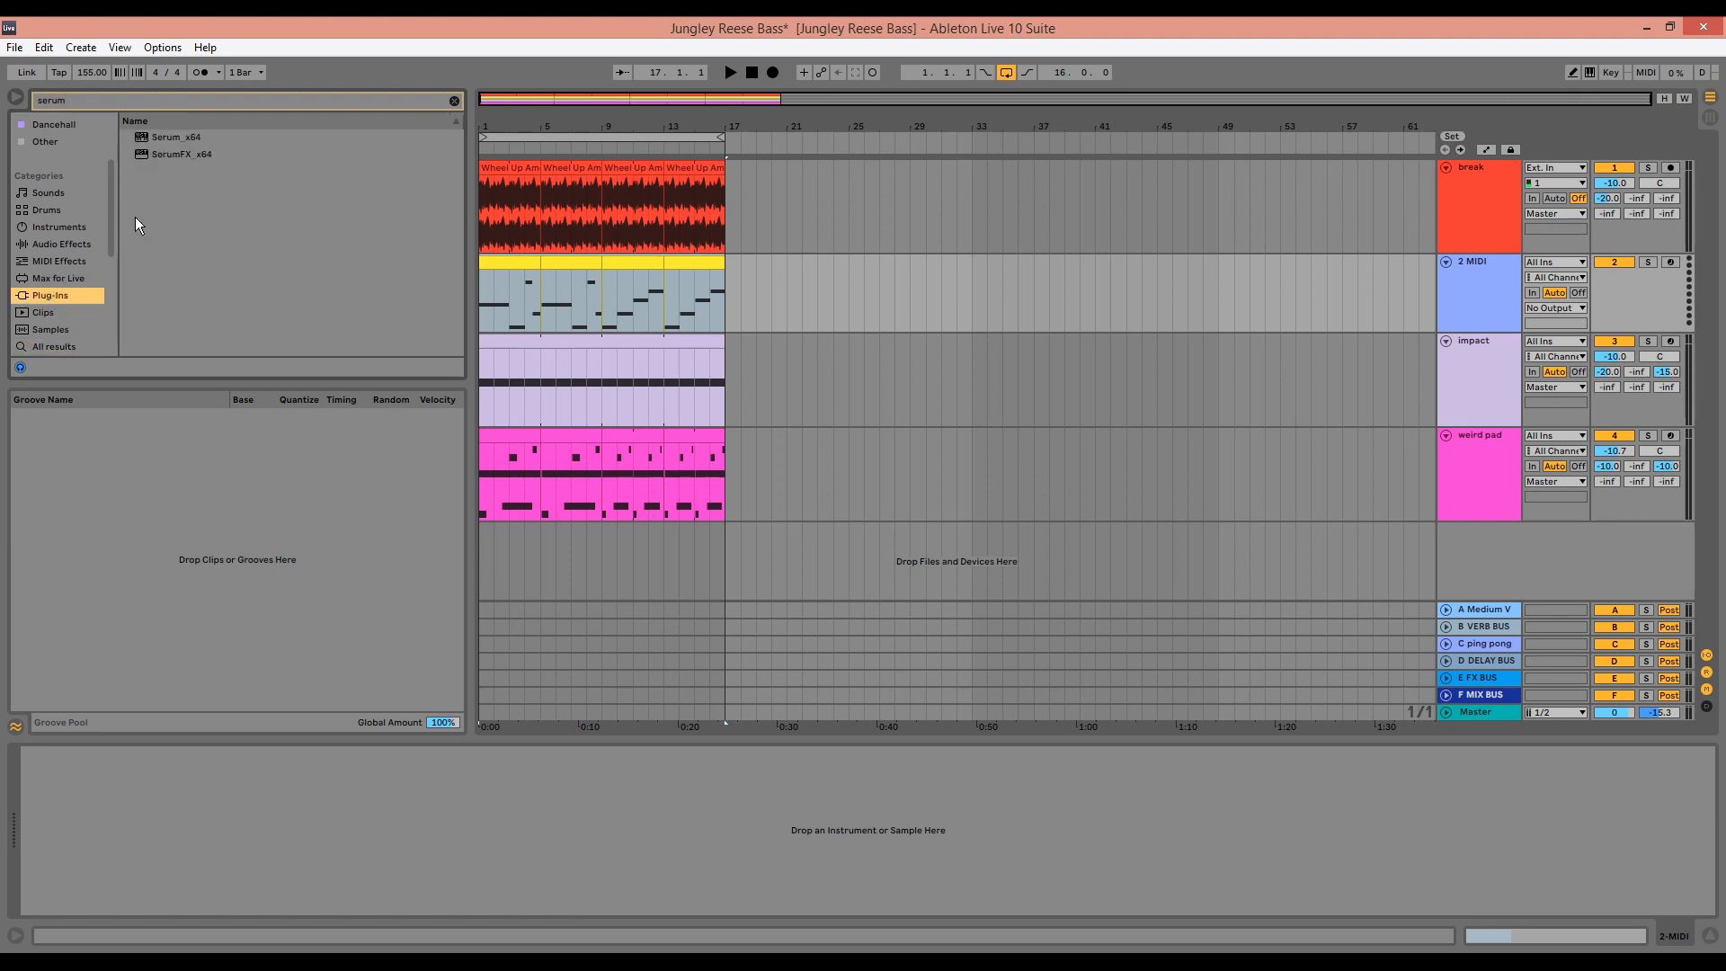
double_click(176, 139)
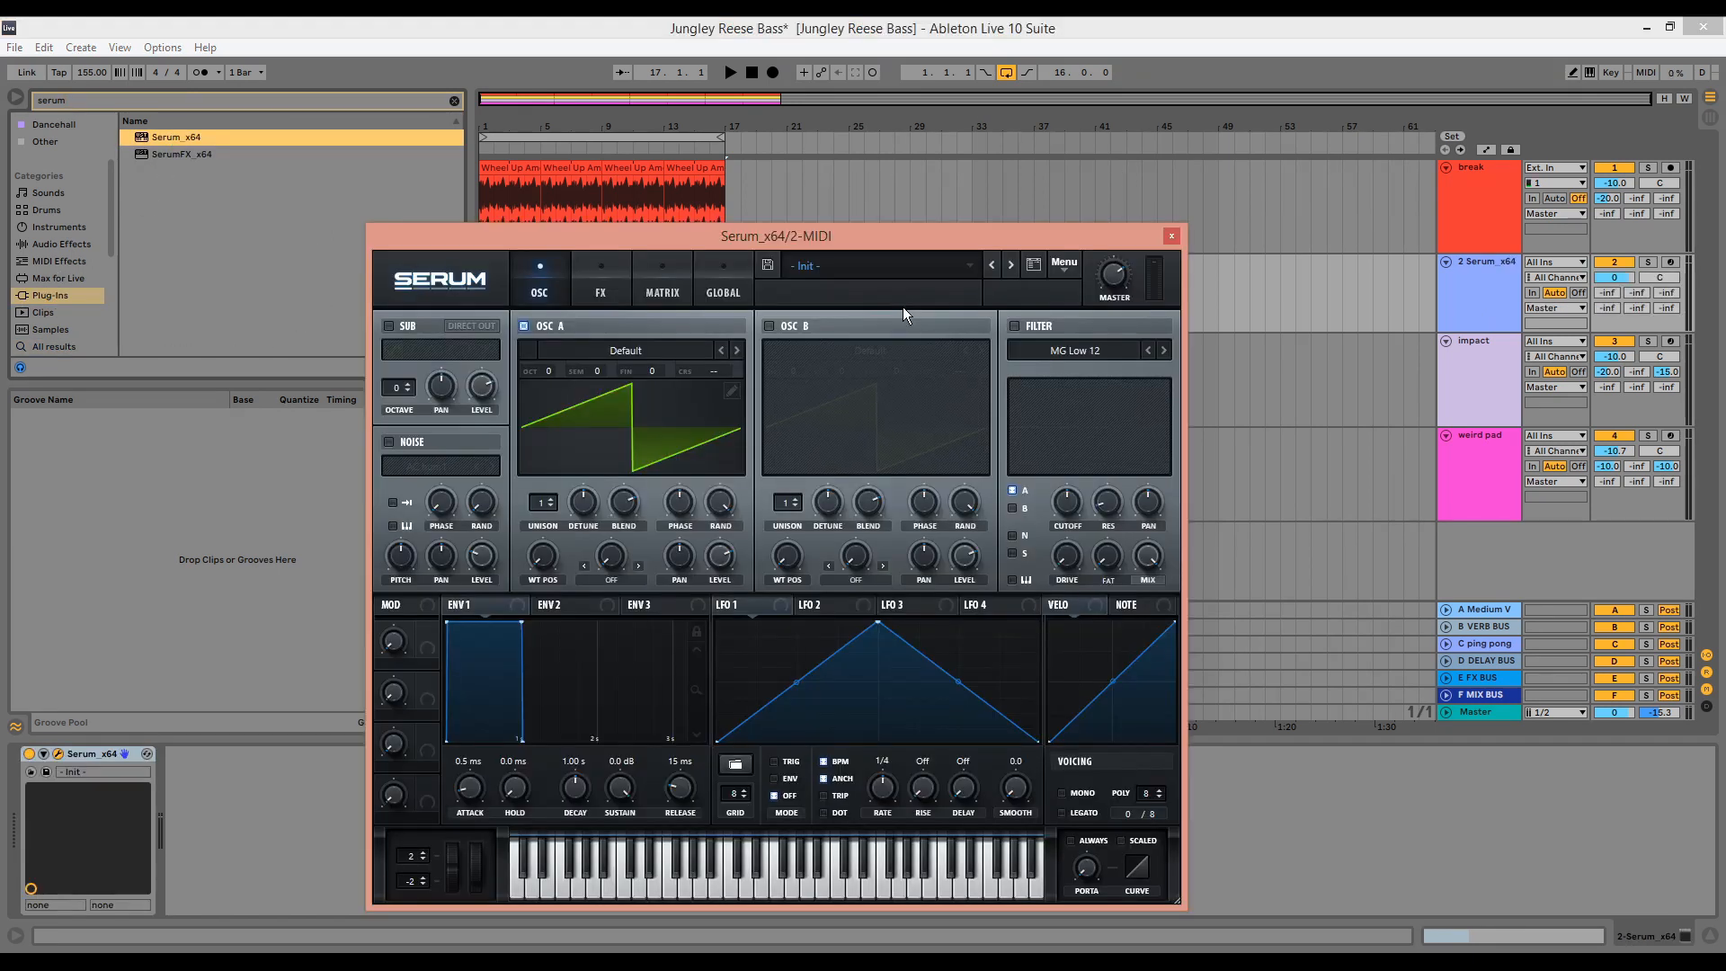
Set the Serum track's volume to -6 dB
click(1628, 288)
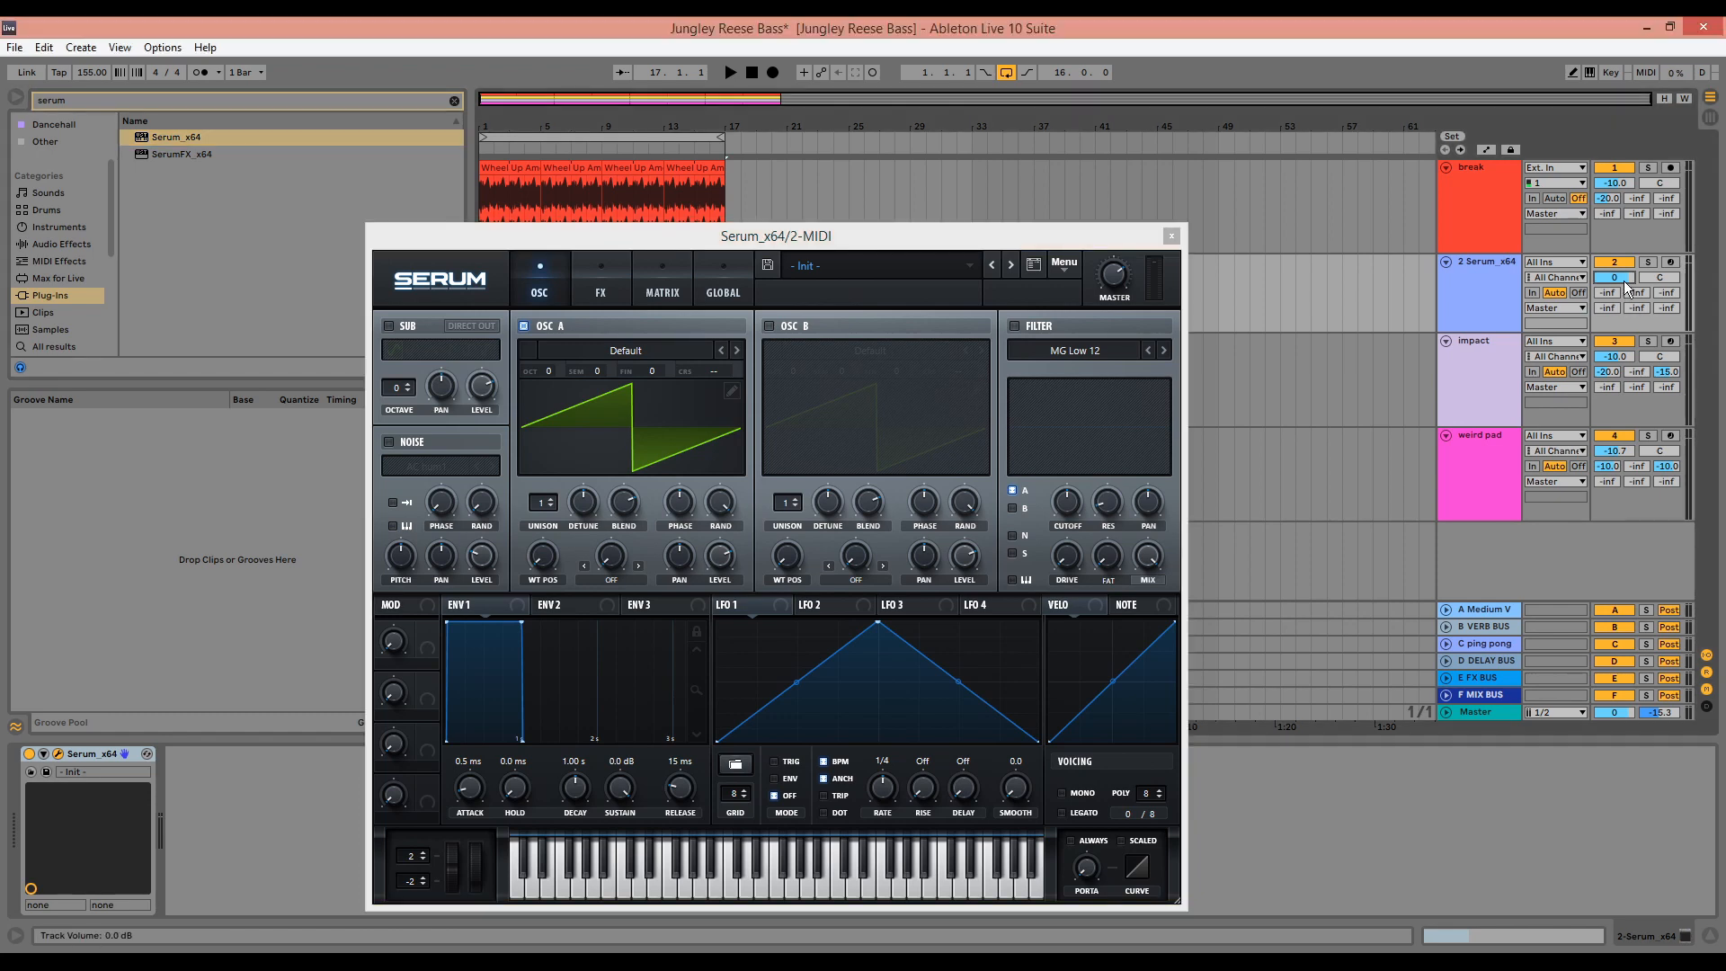
text(-6)
key(Return)
Colour the Serum track yellow and rename it Jungle Reese
right_click(1502, 287)
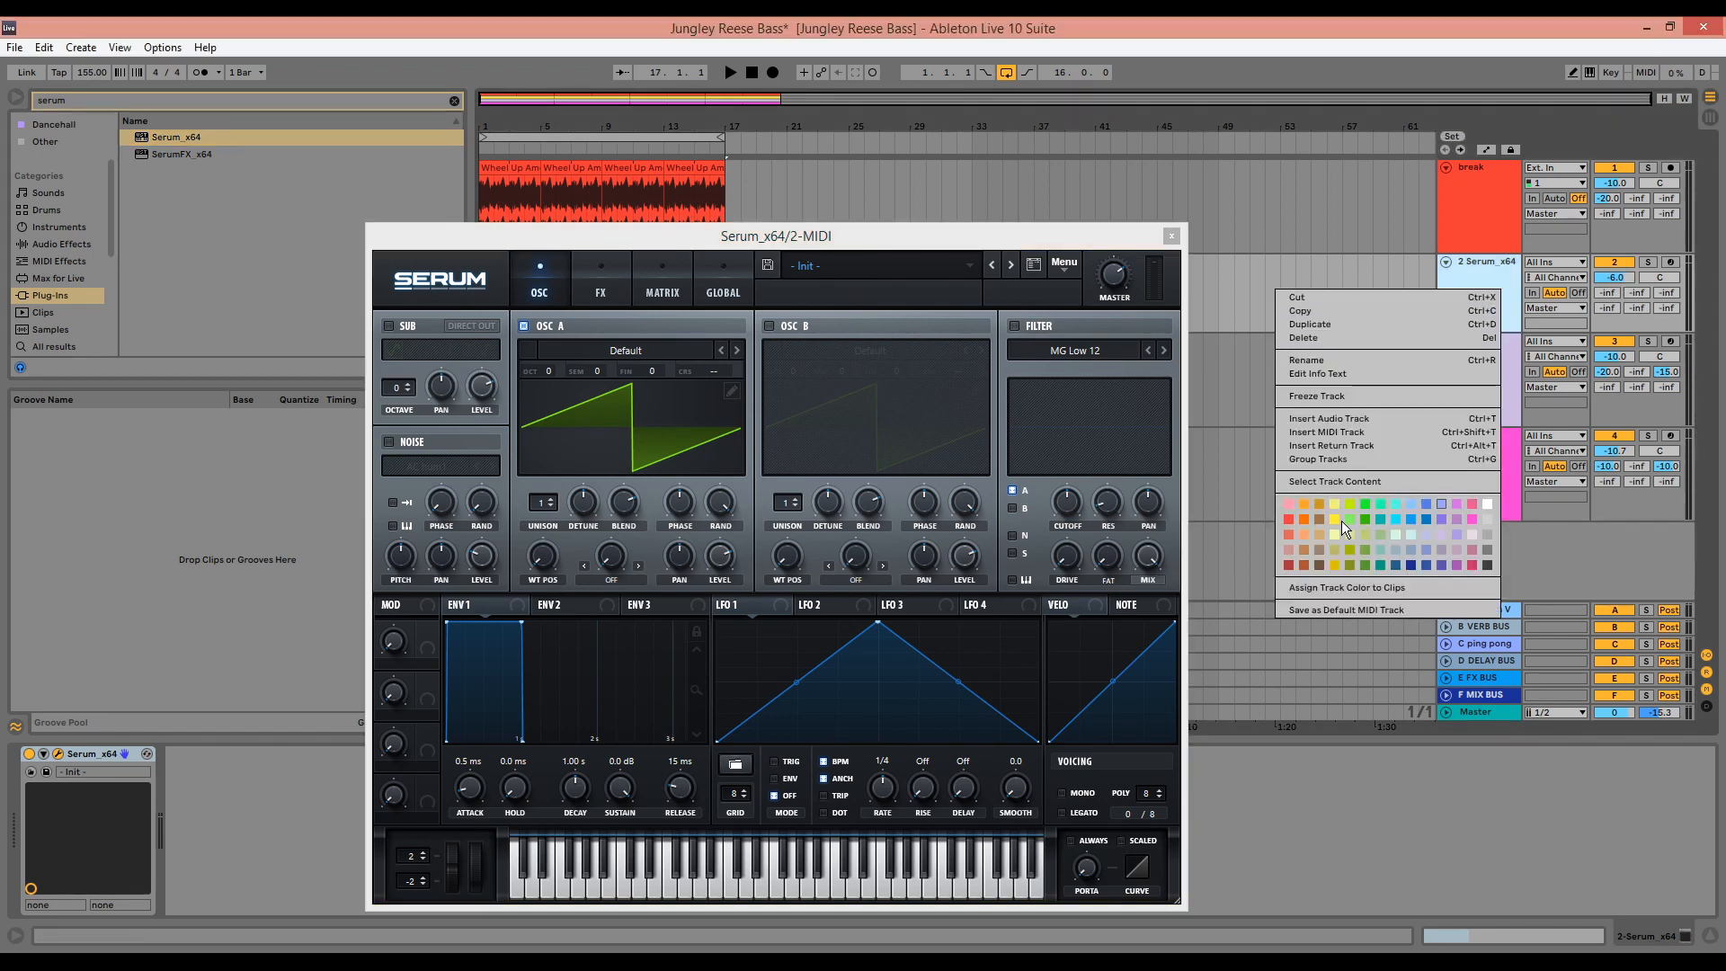
key(Escape)
right_click(1494, 311)
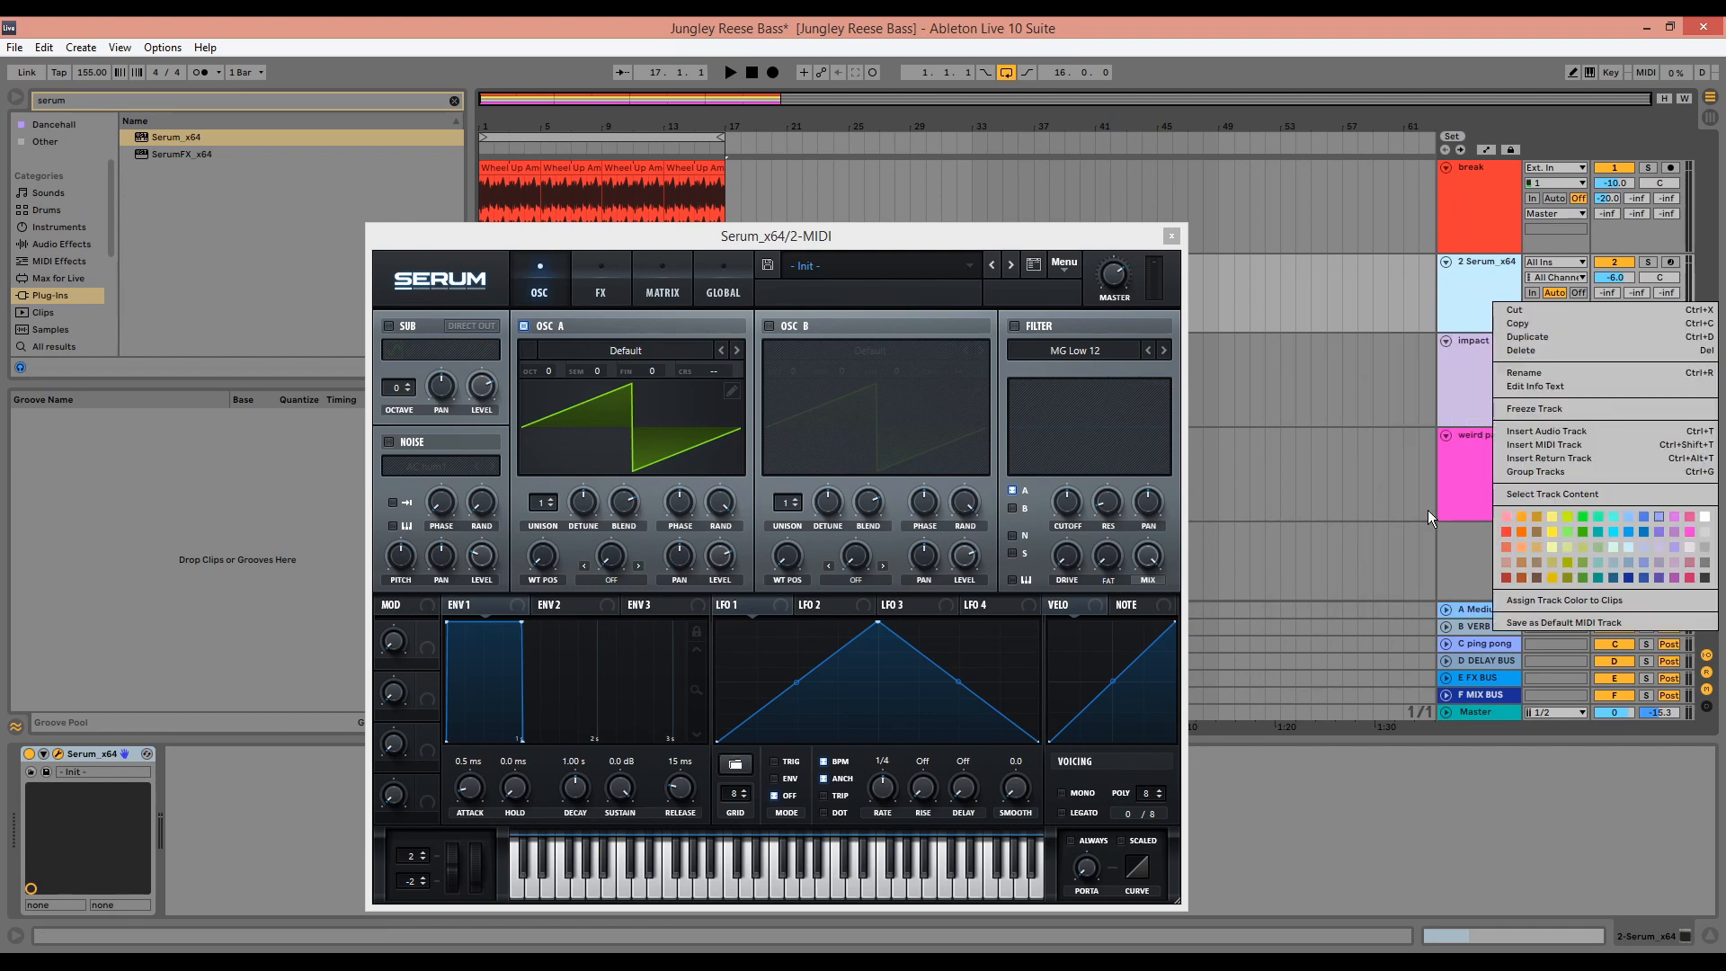
click(1554, 529)
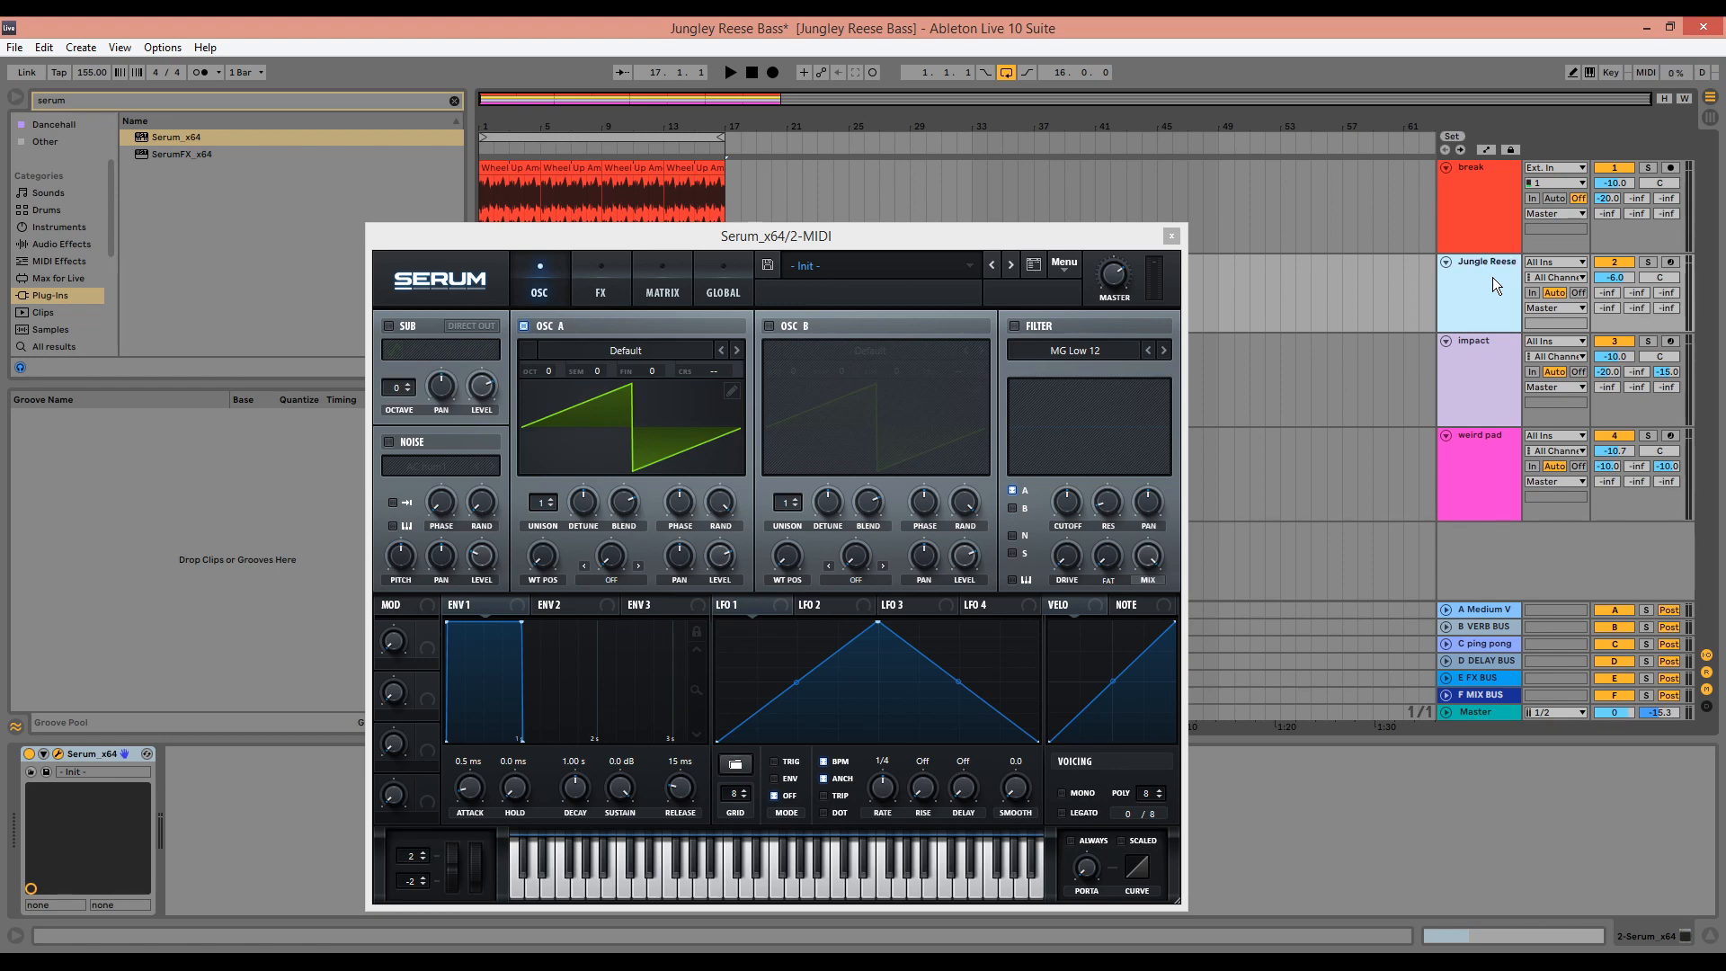
key(Return)
Load the spectral wavetable Reesey Mess 1 [SL] into oscillator A and set it to octave -2 with 7 unison voices
click(618, 352)
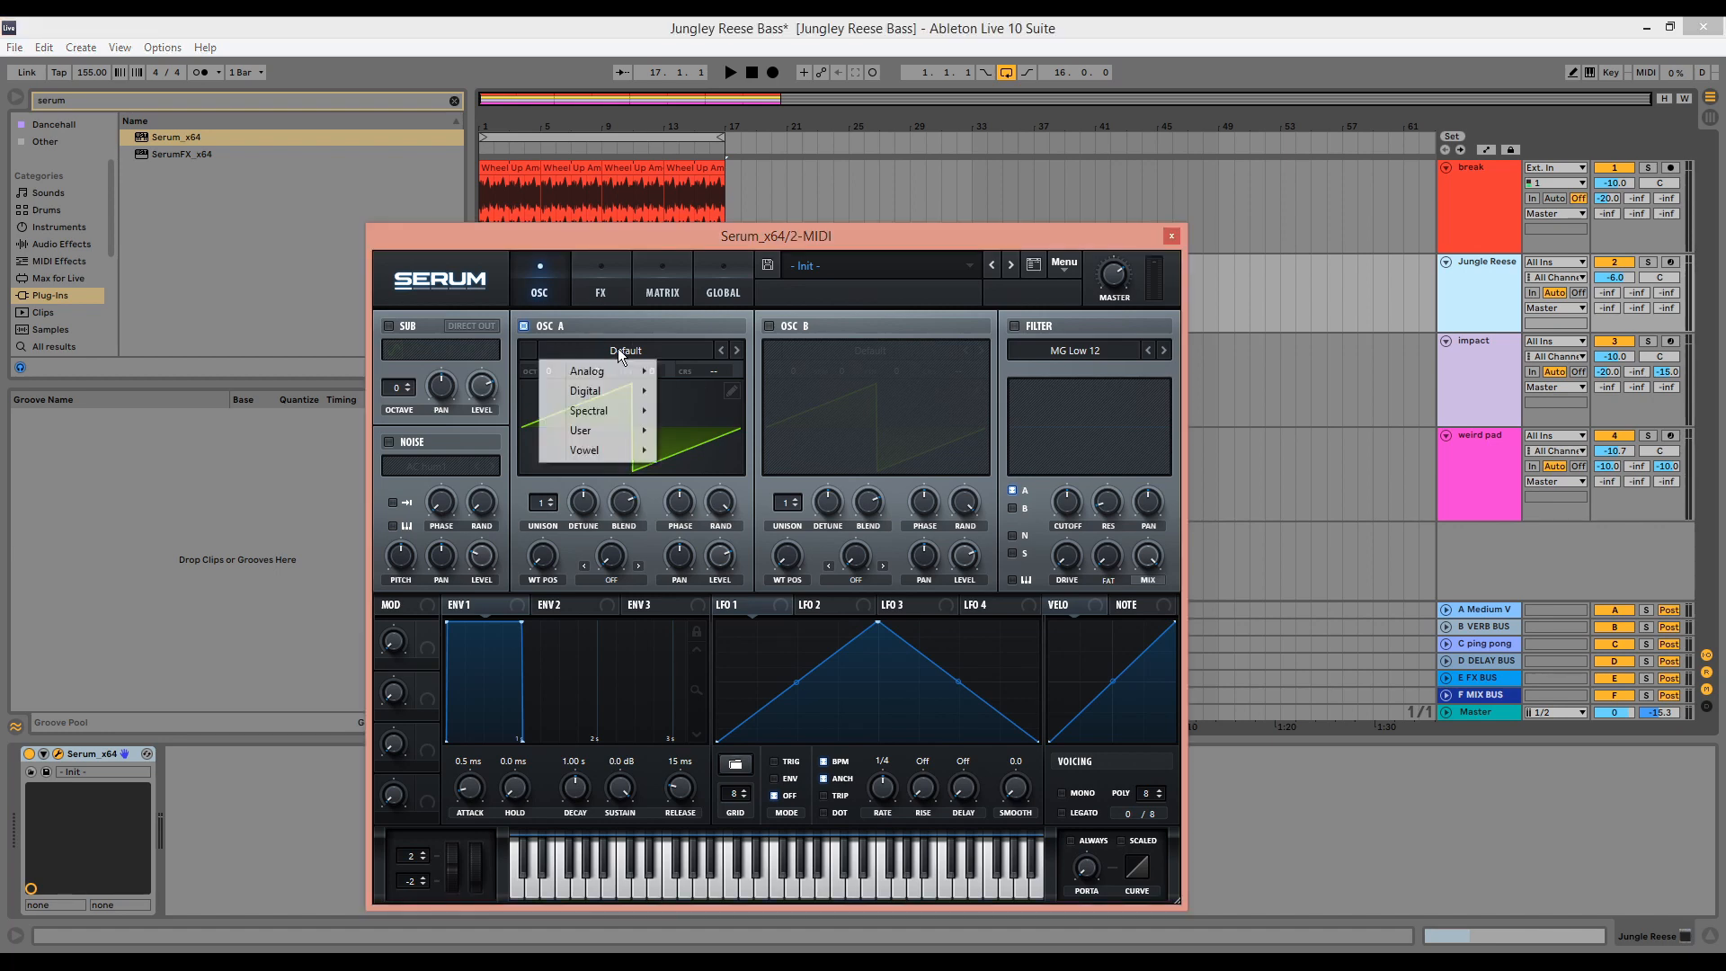
mouse_move(628, 374)
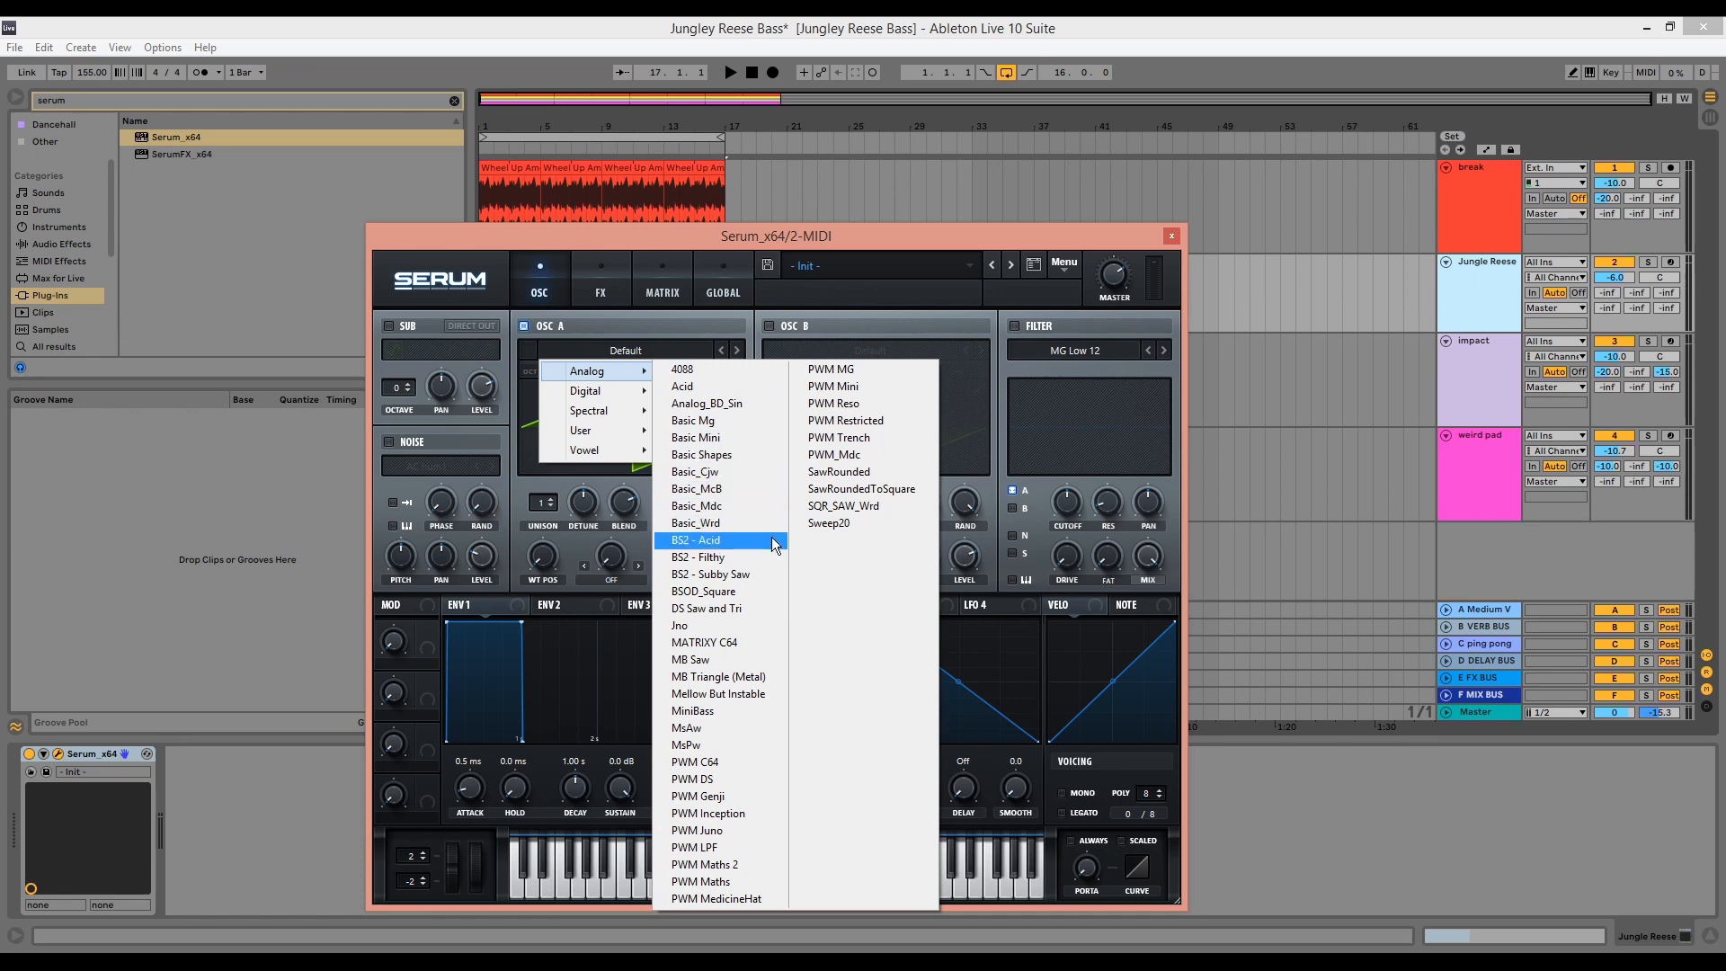
mouse_move(630, 411)
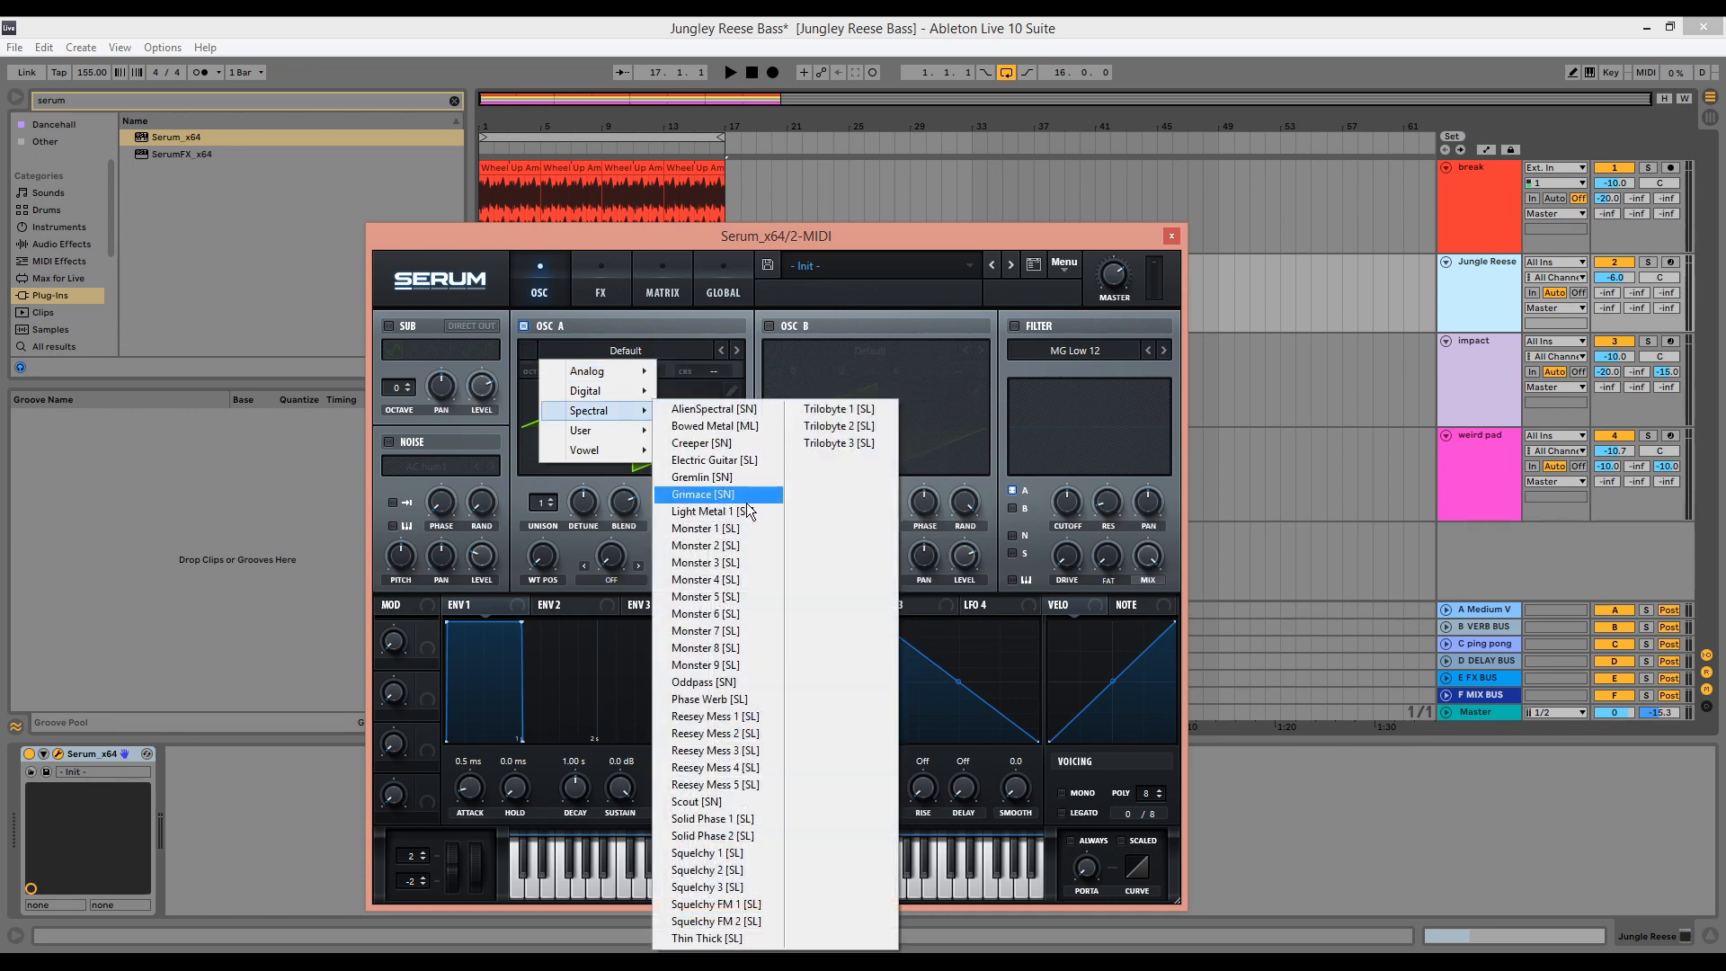
click(756, 716)
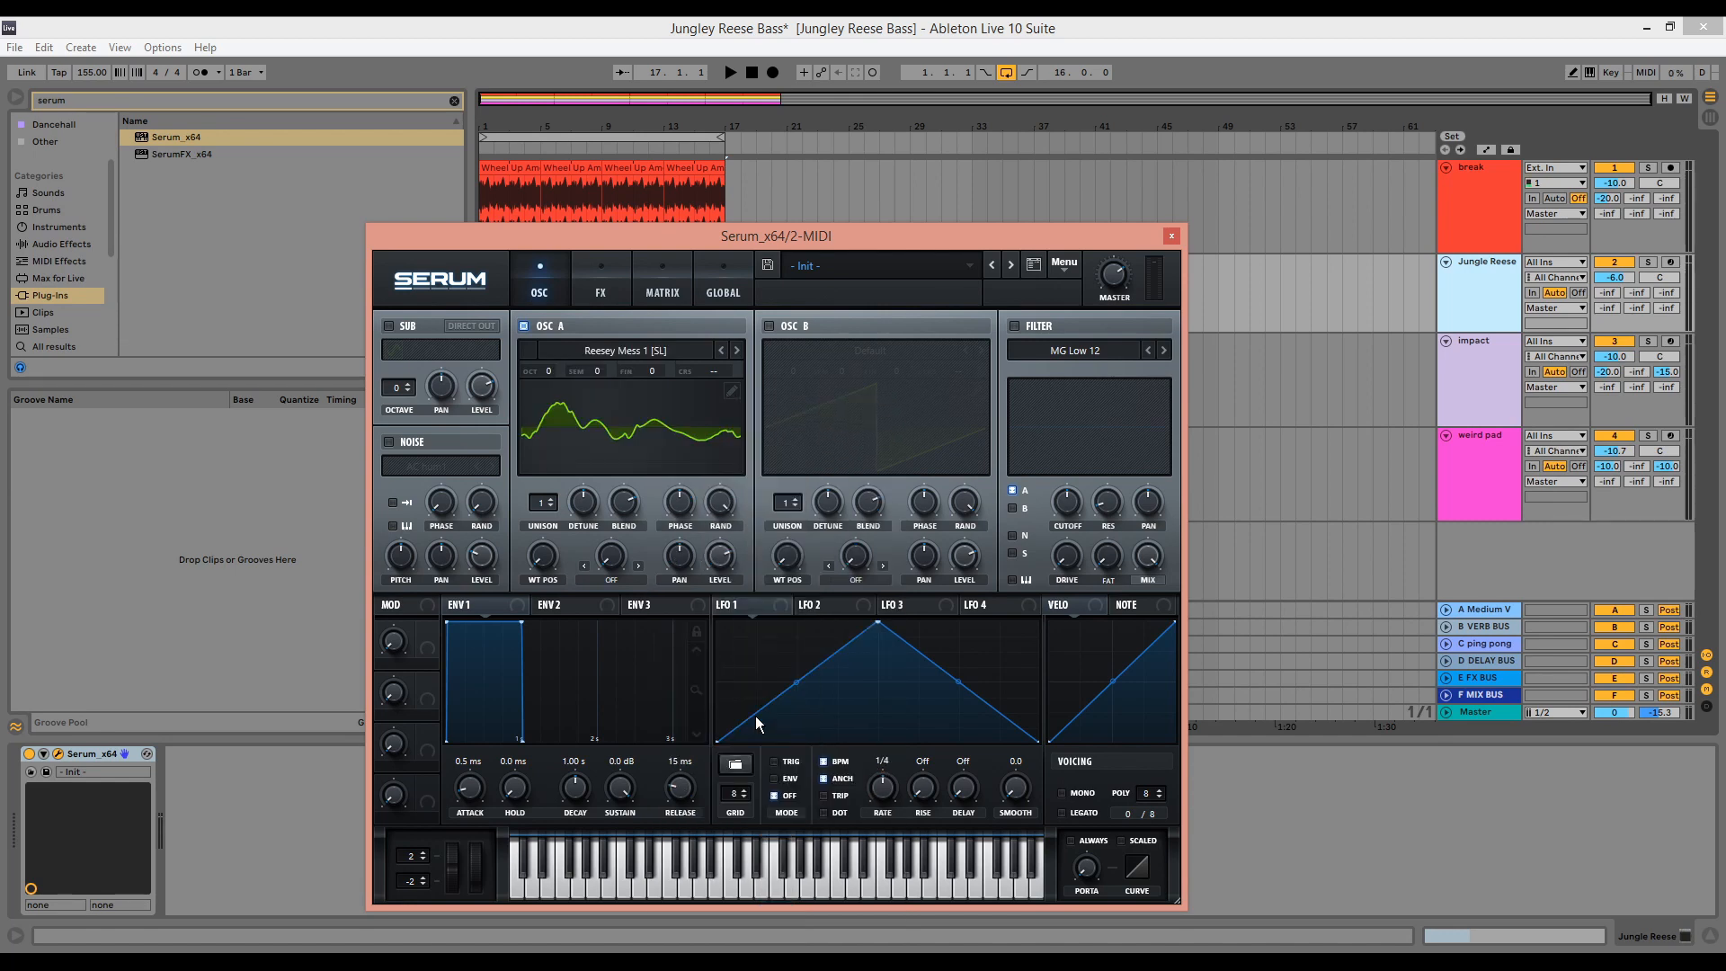
drag(548, 370, 554, 414)
drag(559, 504, 563, 418)
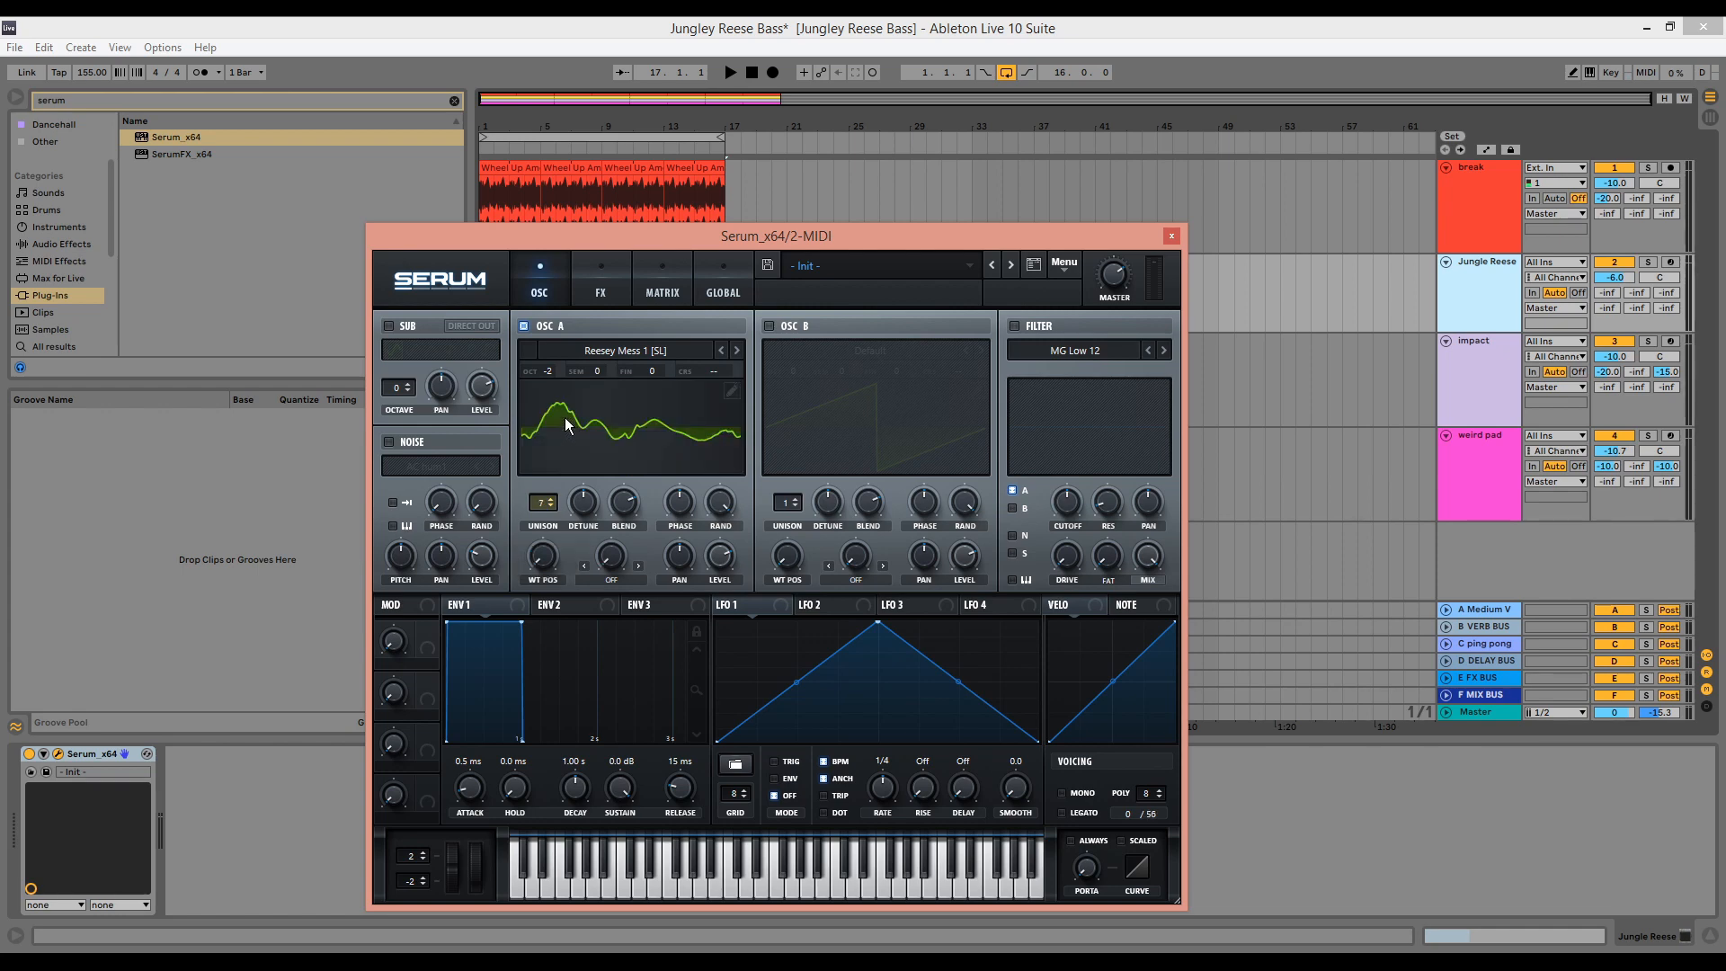
Switch Serum's voicing to mono with portamento set to always
click(1083, 795)
click(1089, 847)
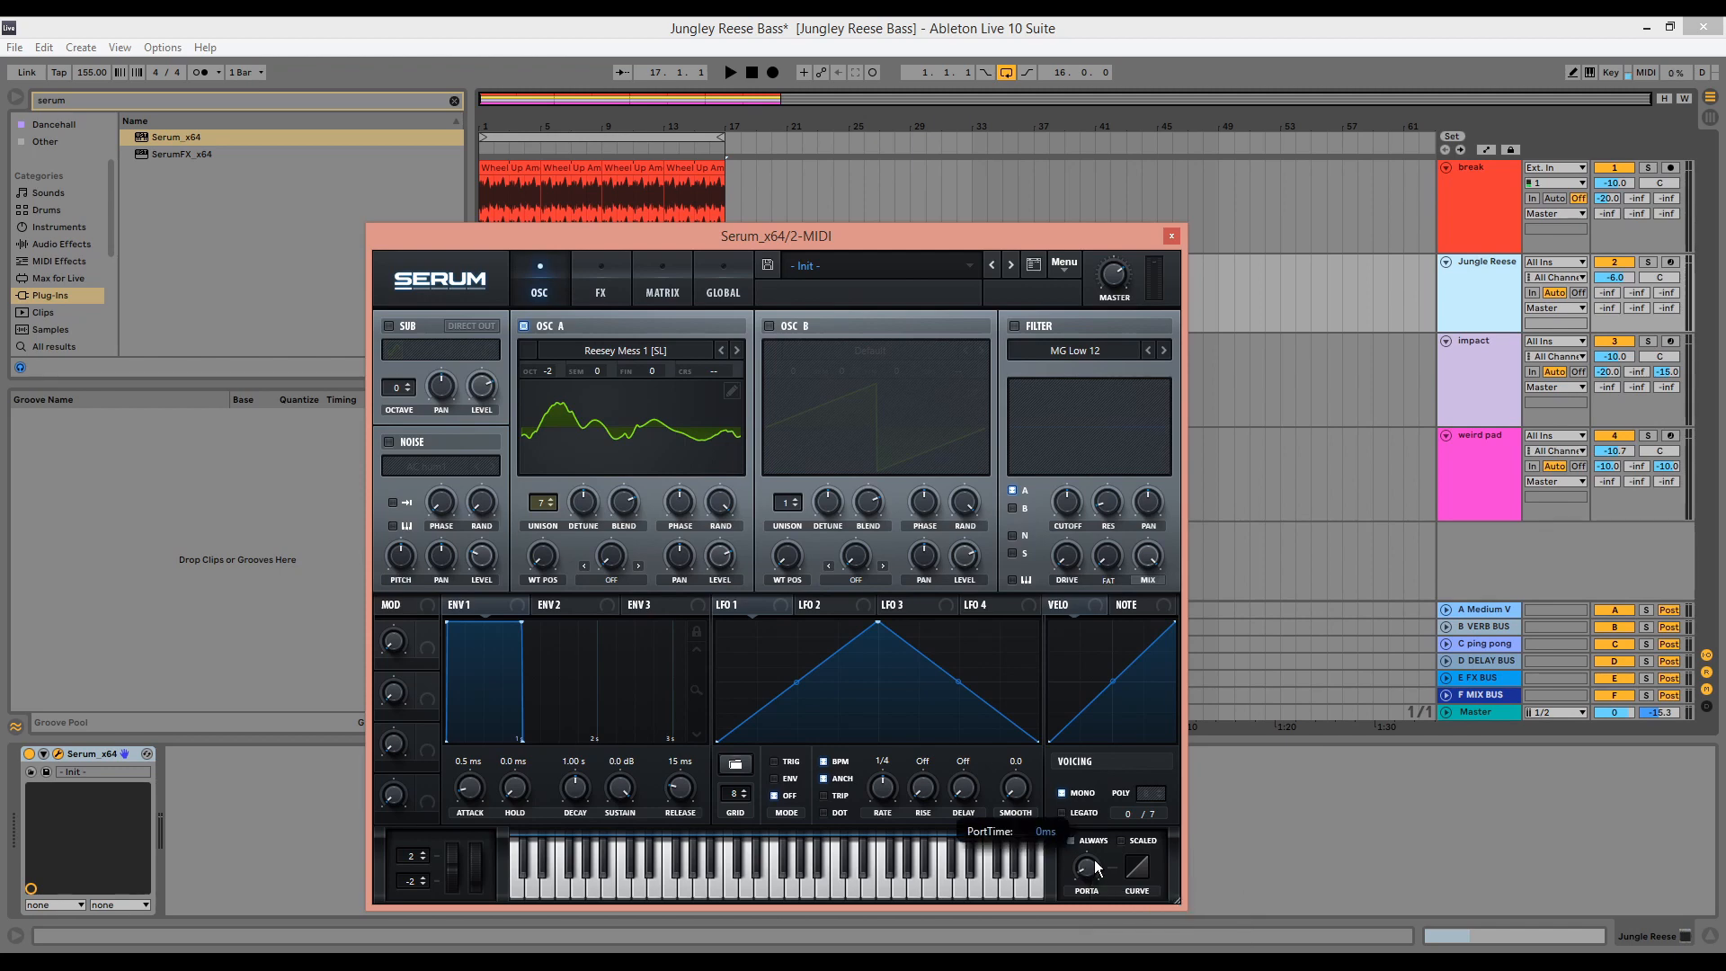
drag(1103, 831, 1103, 829)
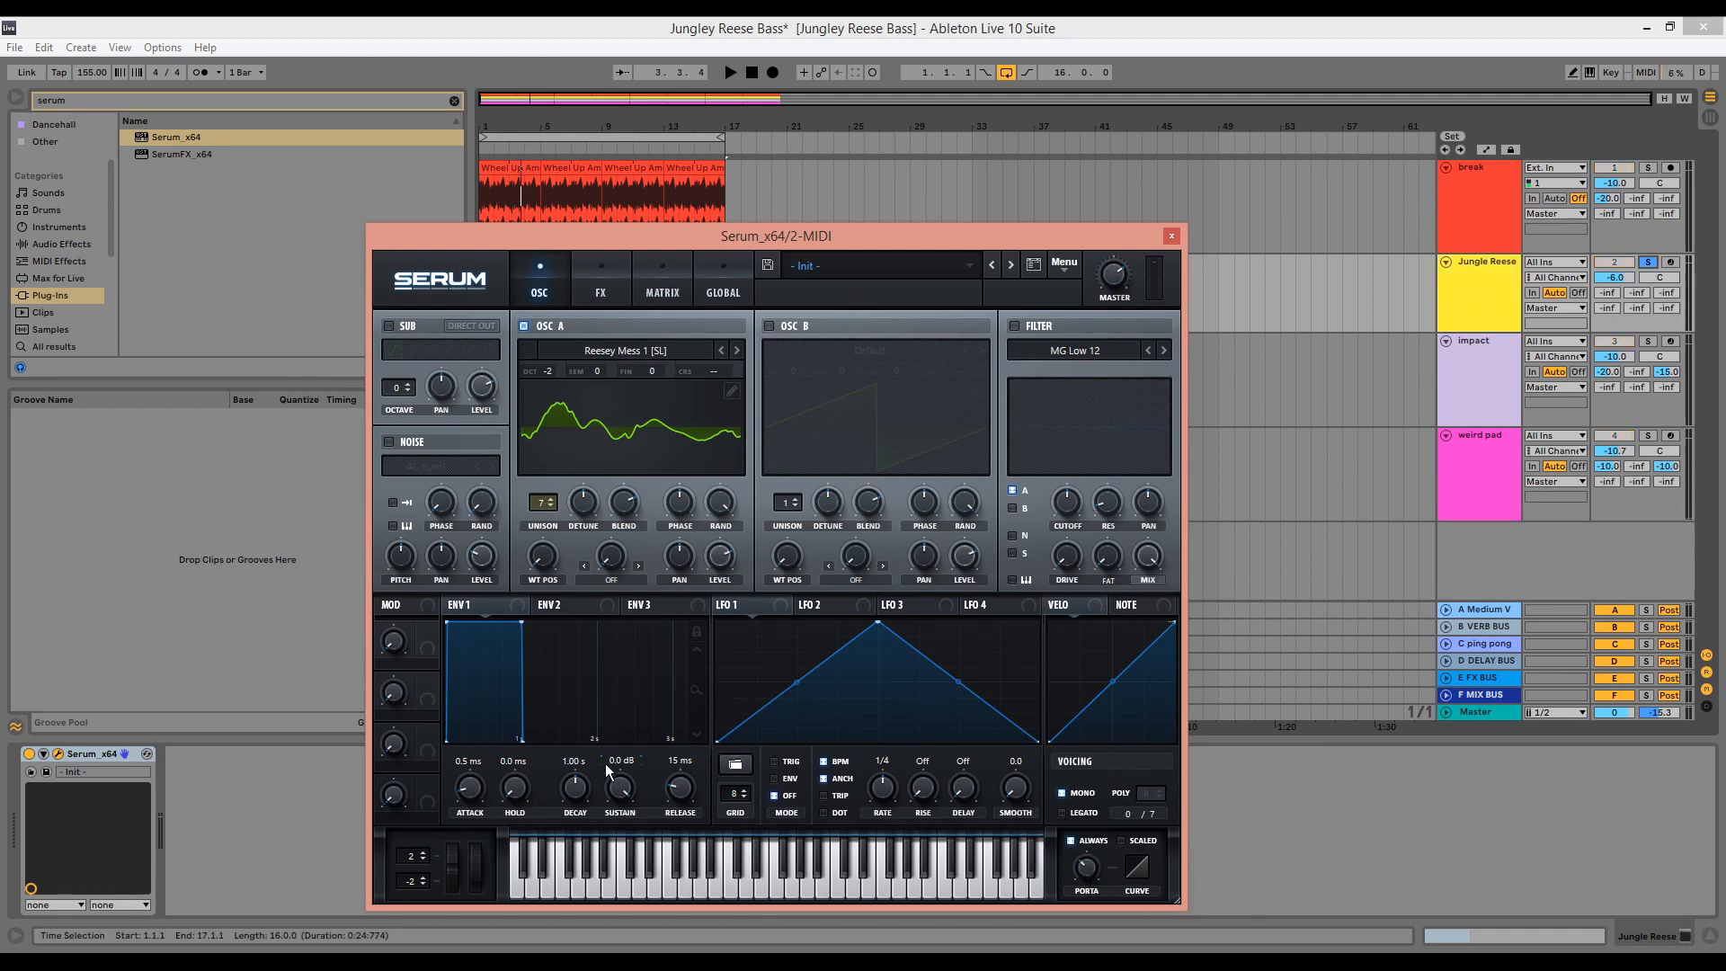
Set envelope 1's attack to 15 ms and release to 34 ms while auditioning the bass line
drag(470, 800, 475, 783)
key(space)
mouse_move(692, 804)
mouse_down()
mouse_move(694, 784)
mouse_move(693, 802)
mouse_up()
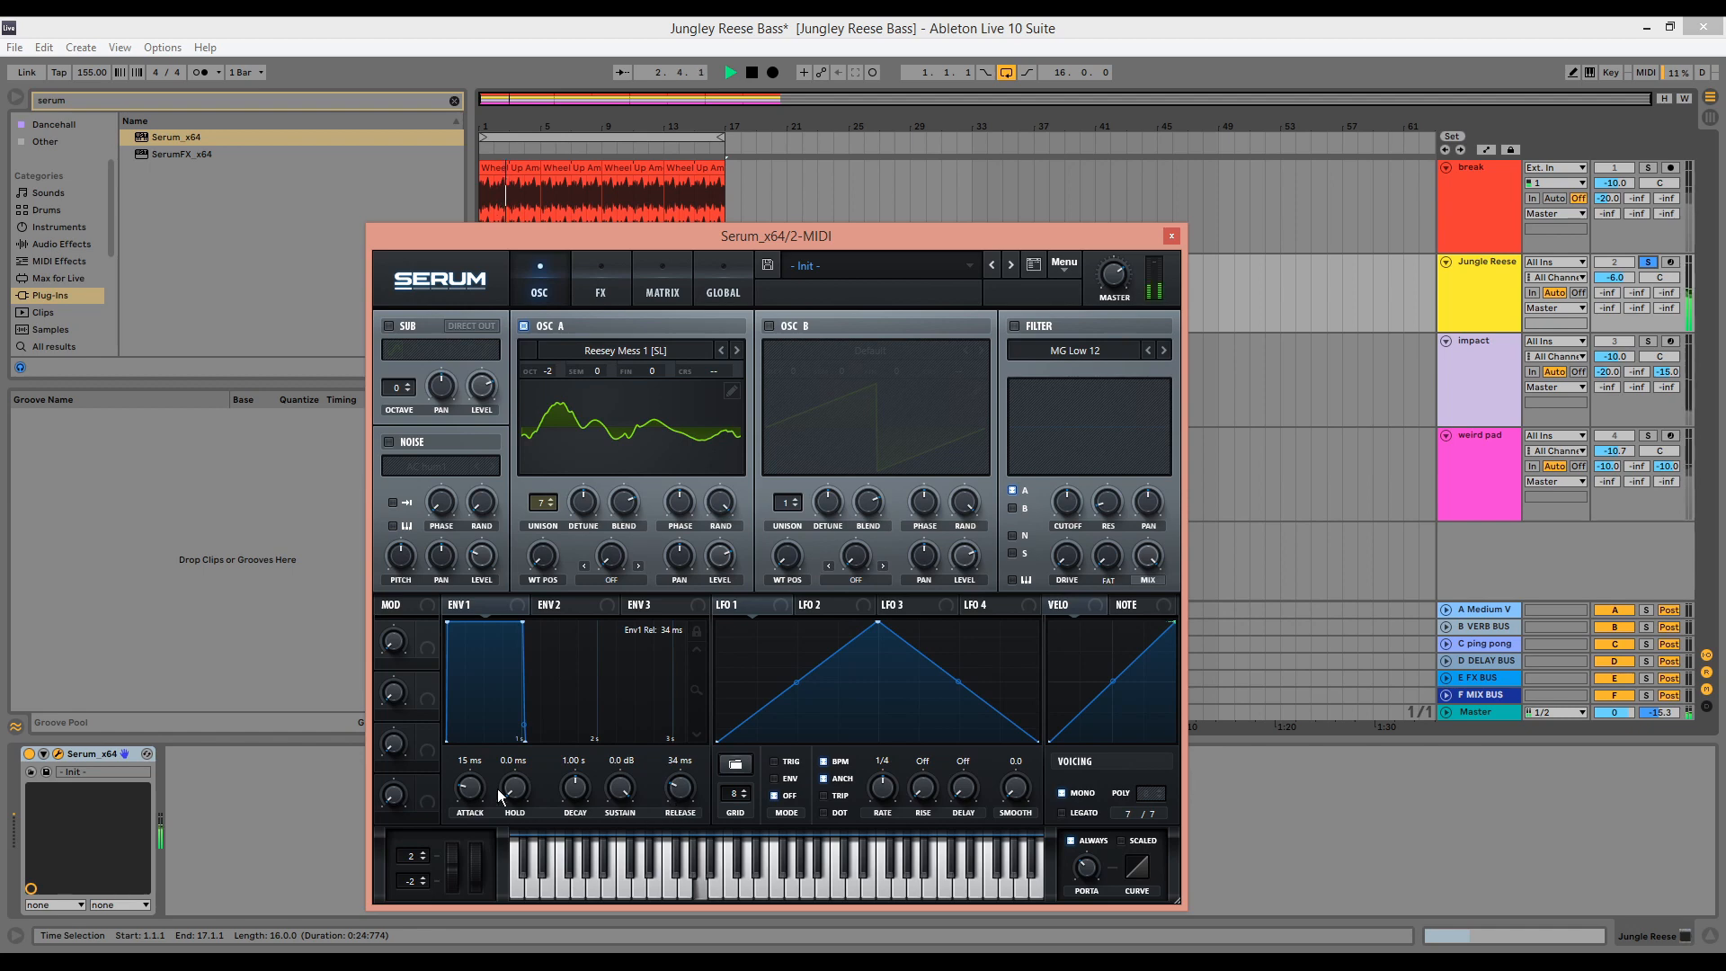
key(space)
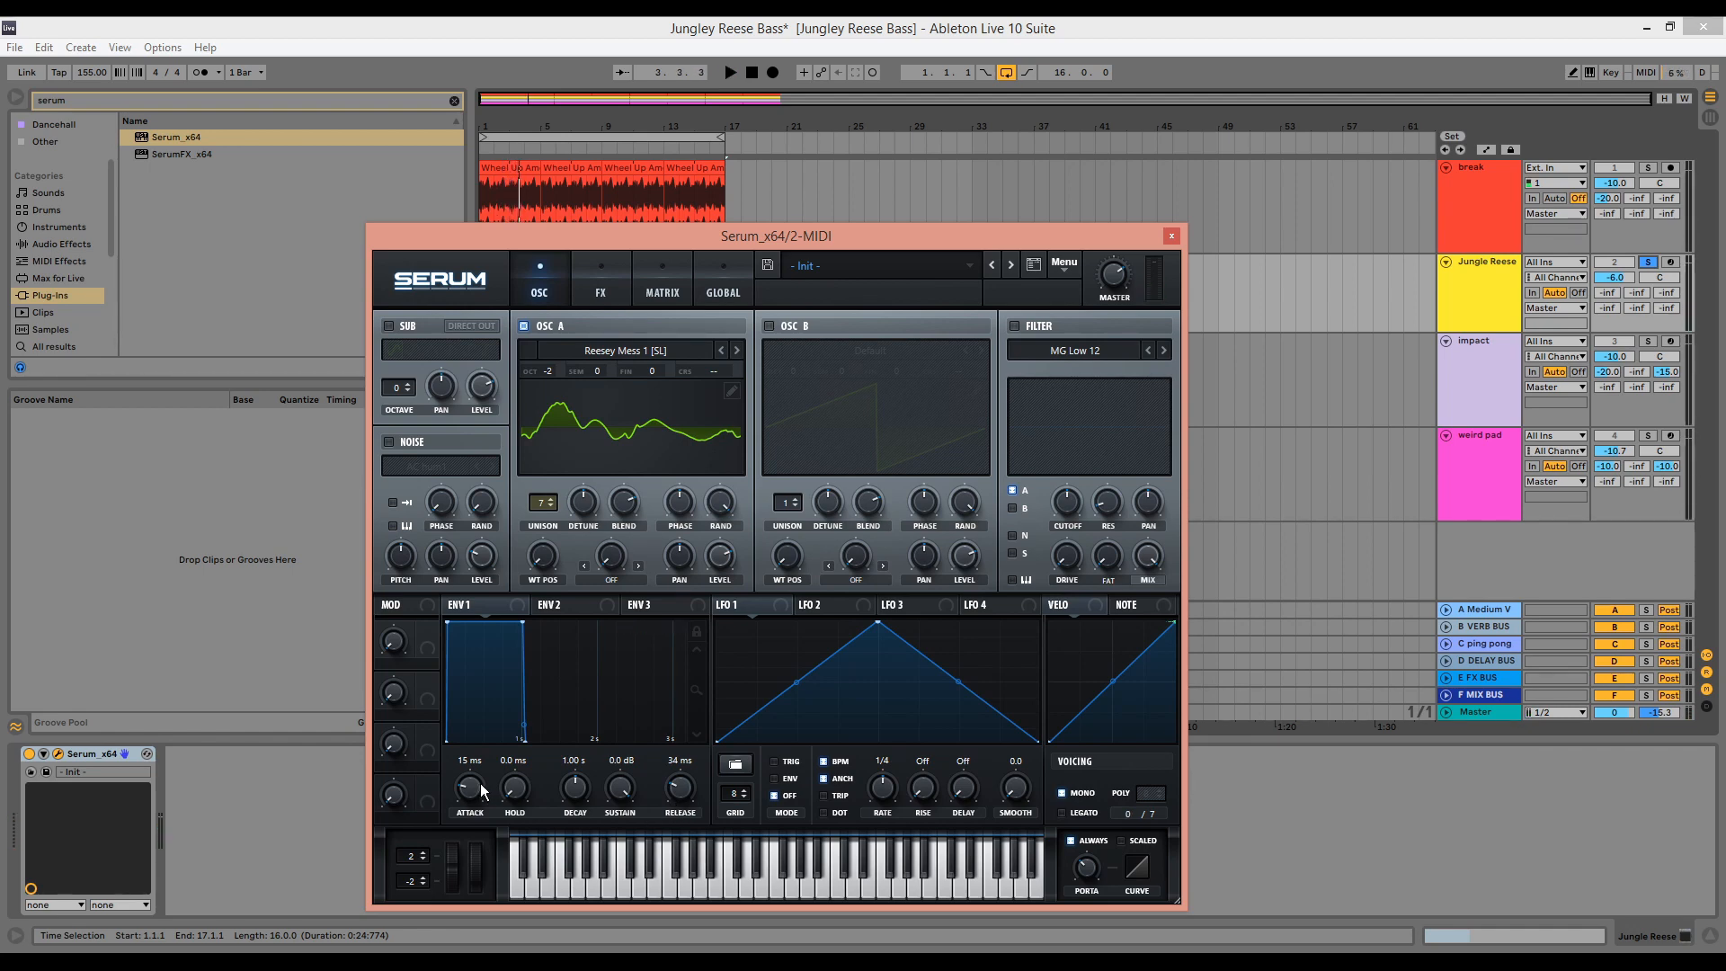
Enable the MG Low 12 filter on oscillator A and raise its cutoff slightly while auditioning the bass line
click(1015, 327)
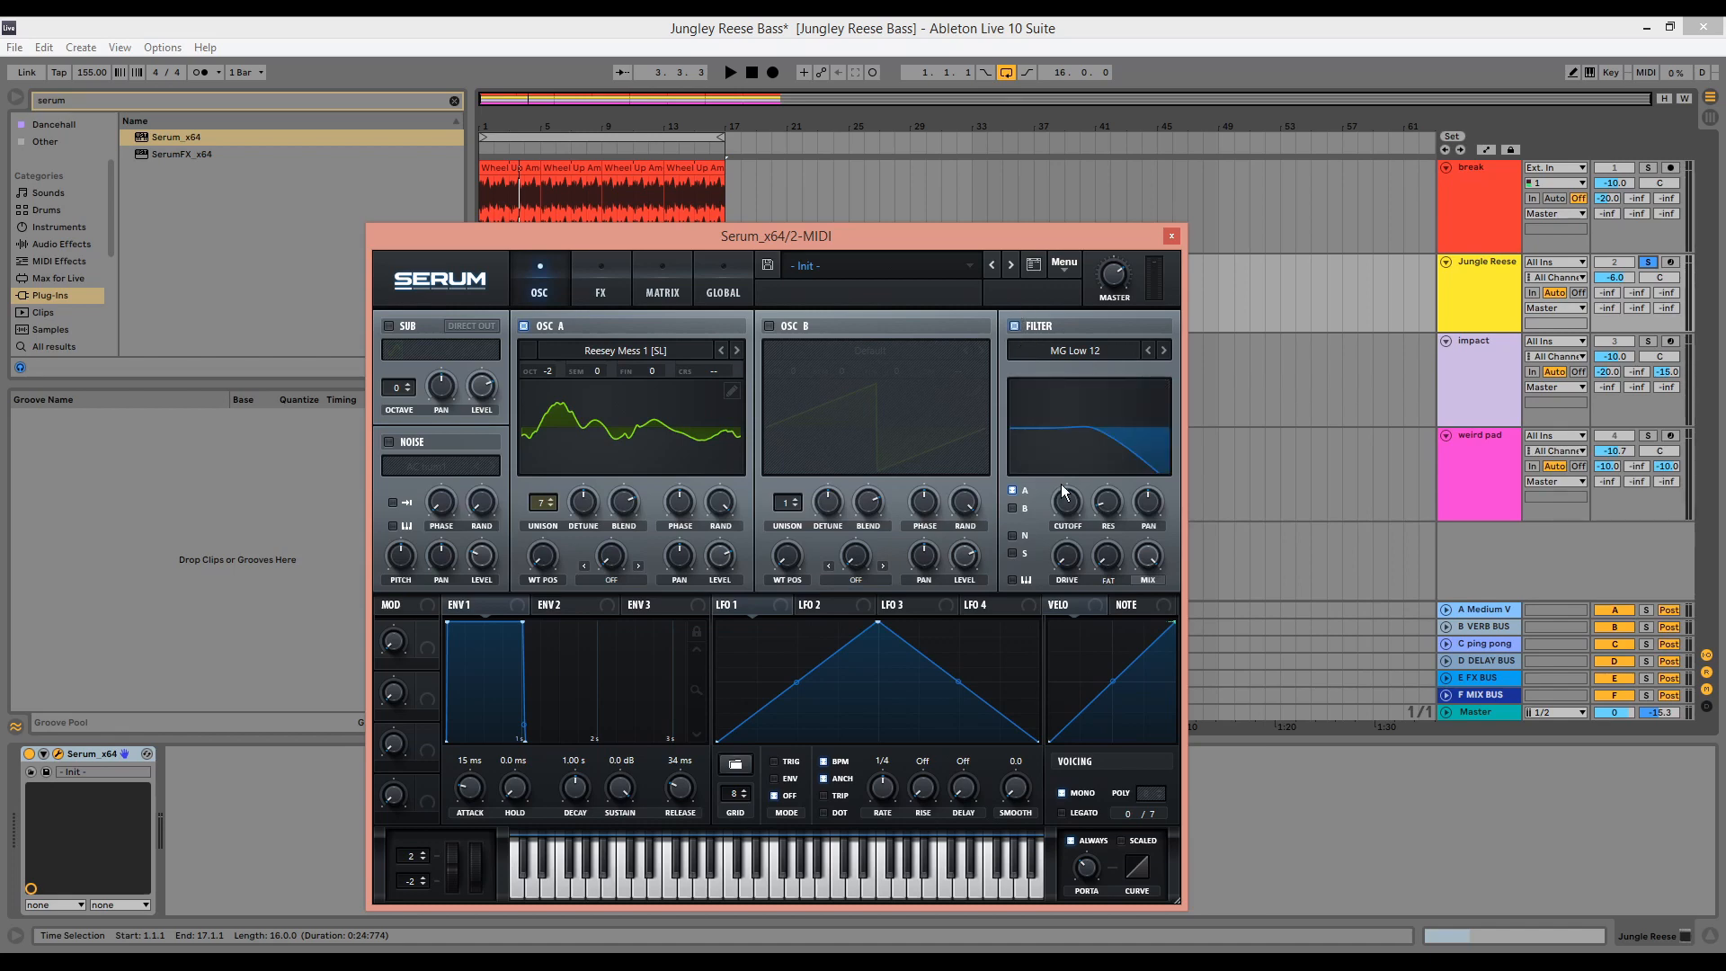
key(space)
mouse_move(1070, 513)
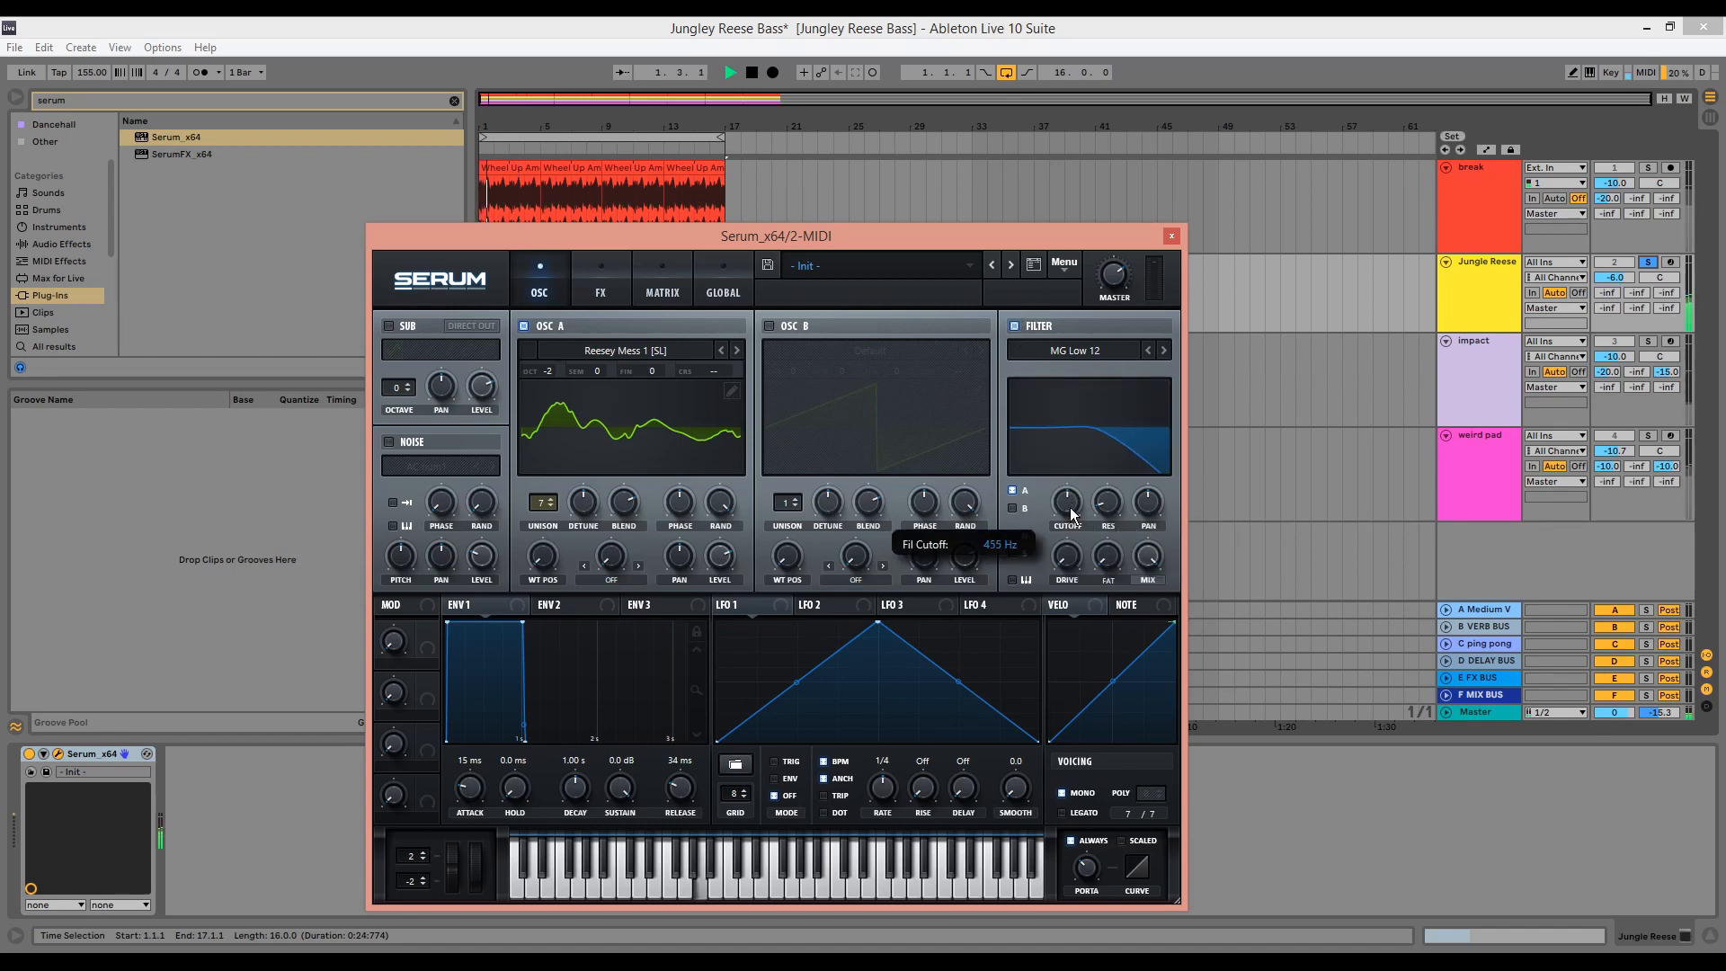
drag(1072, 514, 1076, 505)
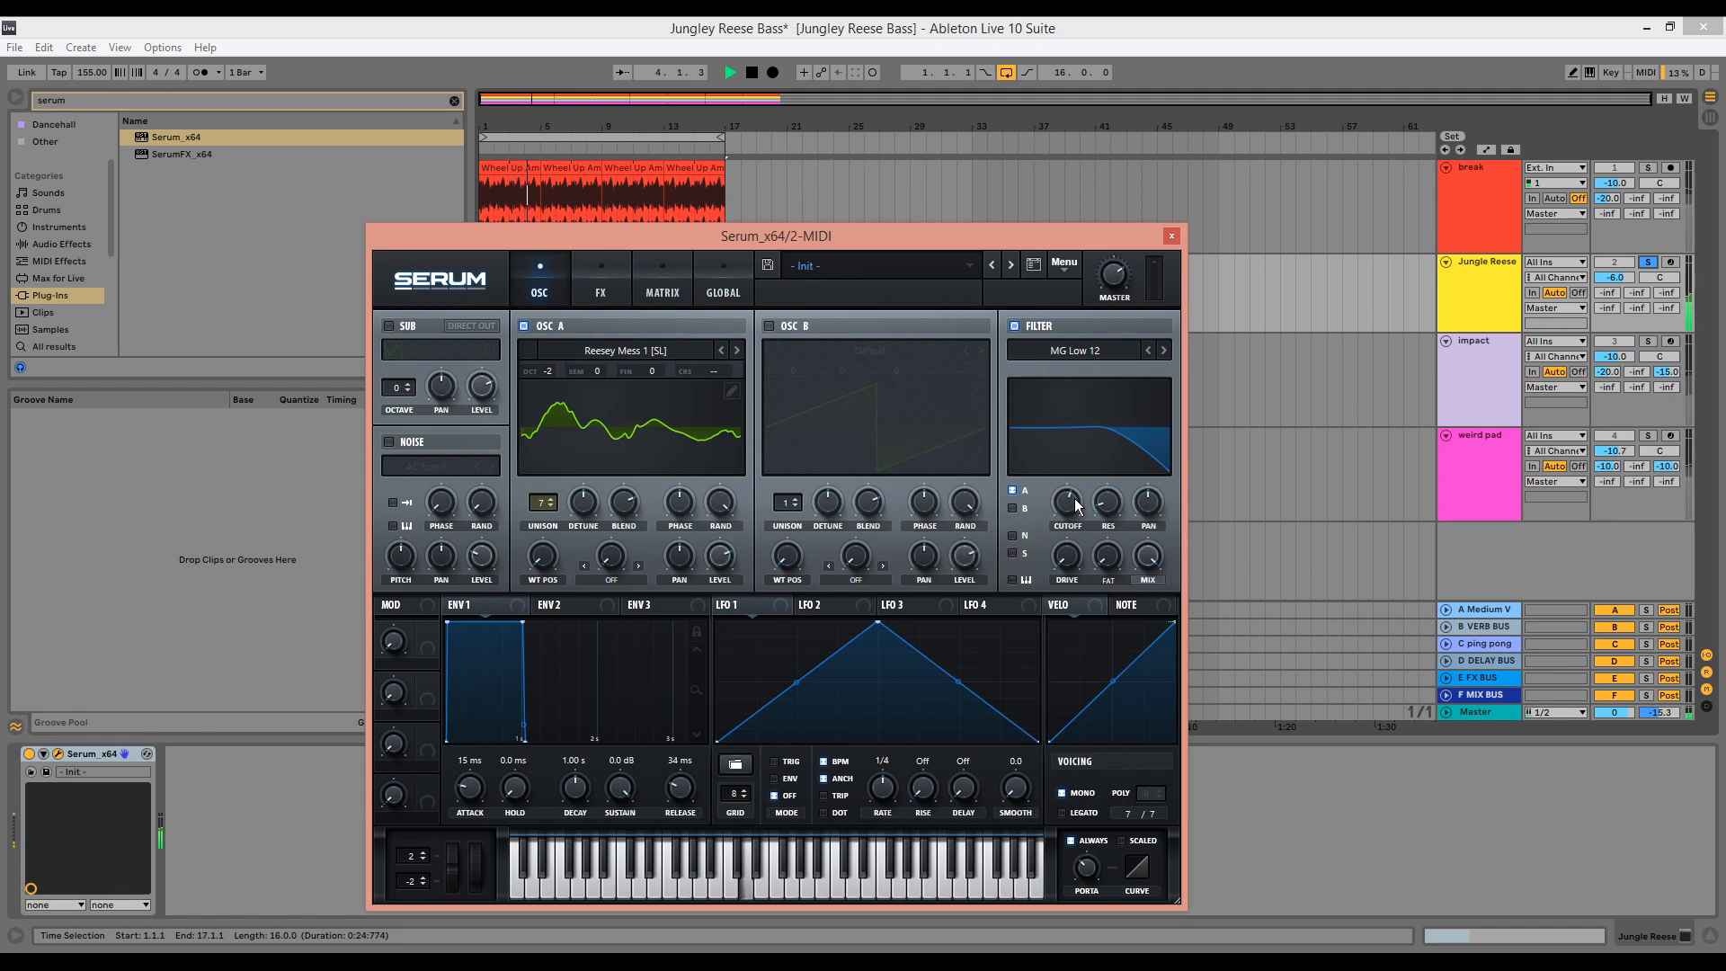
key(space)
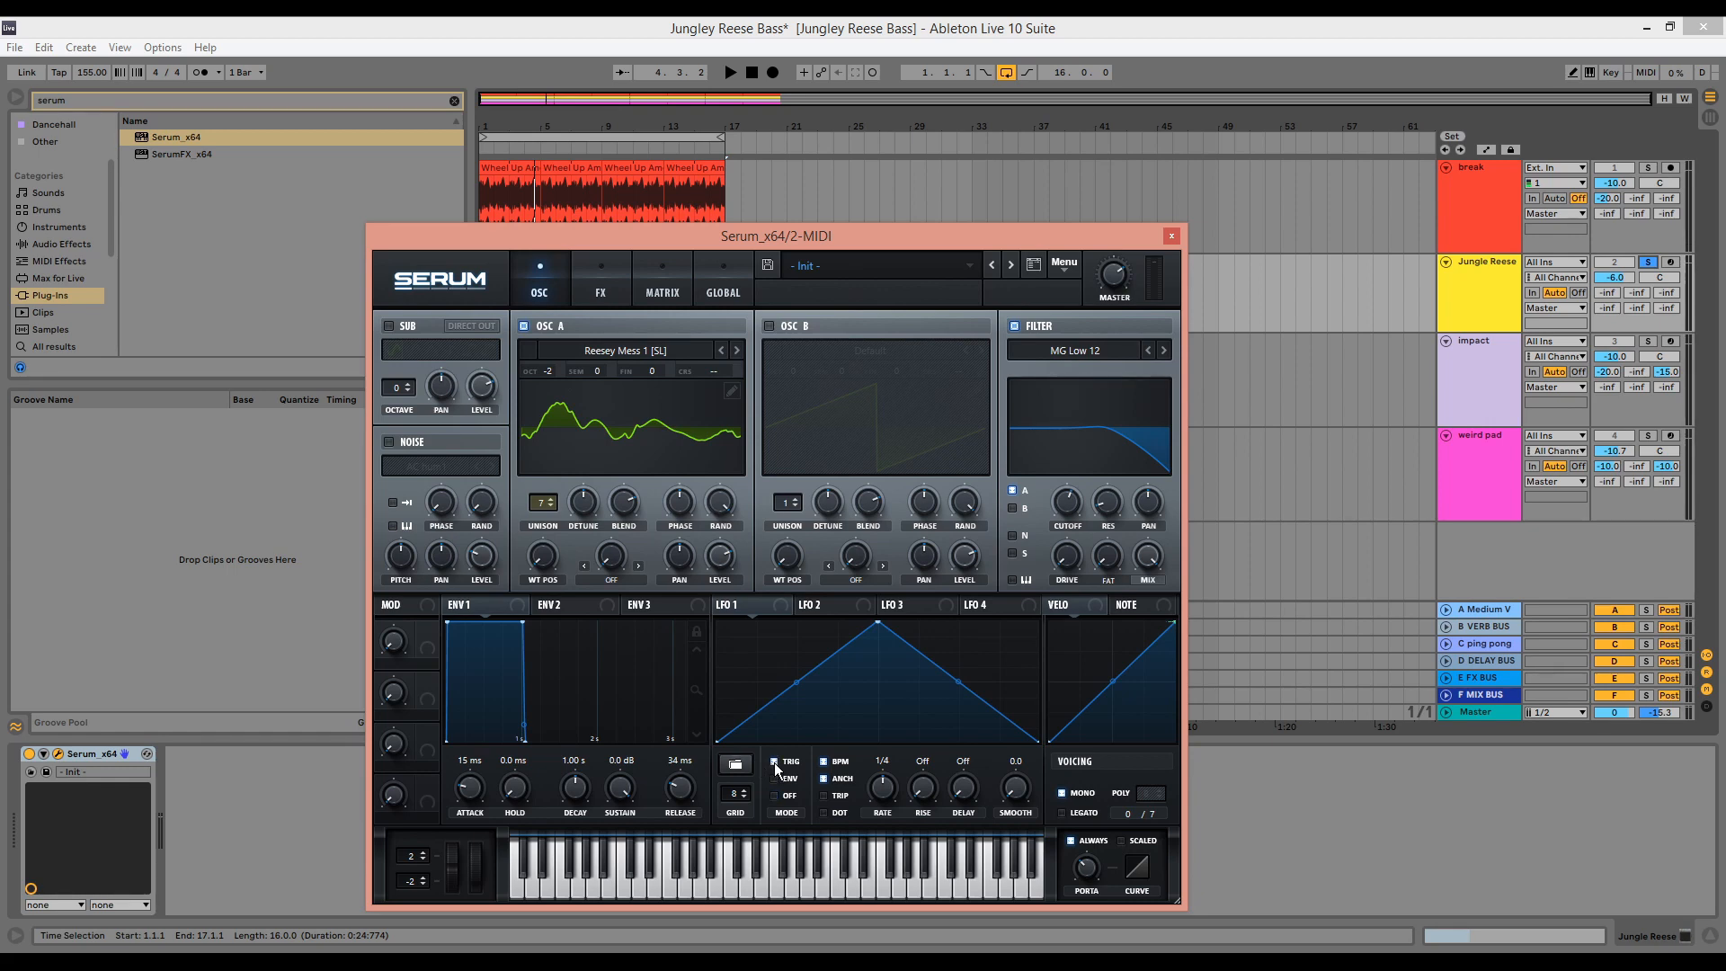
Set LFO 1's rate to 2 bar and assign it to oscillator A's unison detune and the filter cutoff
drag(887, 791, 886, 826)
drag(781, 608, 580, 564)
drag(782, 605, 1067, 506)
Set LFO 1's modulation amount on oscillator A's unison detune to 13 while auditioning the bass line
key(space)
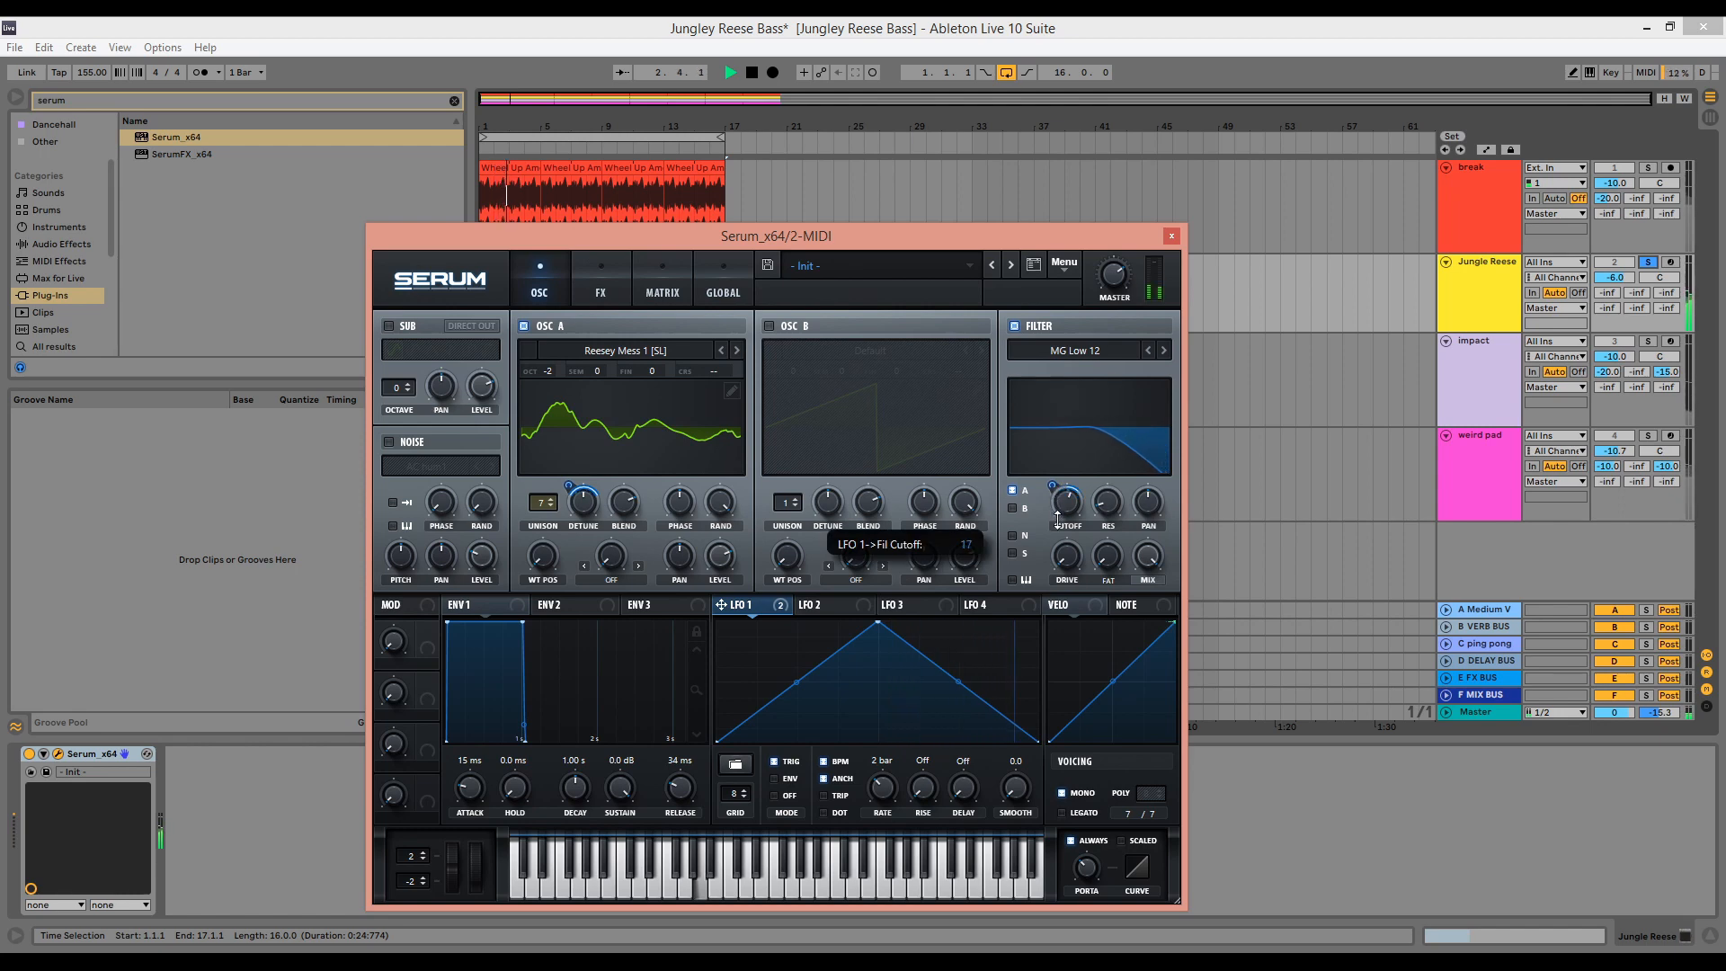
drag(568, 486, 573, 528)
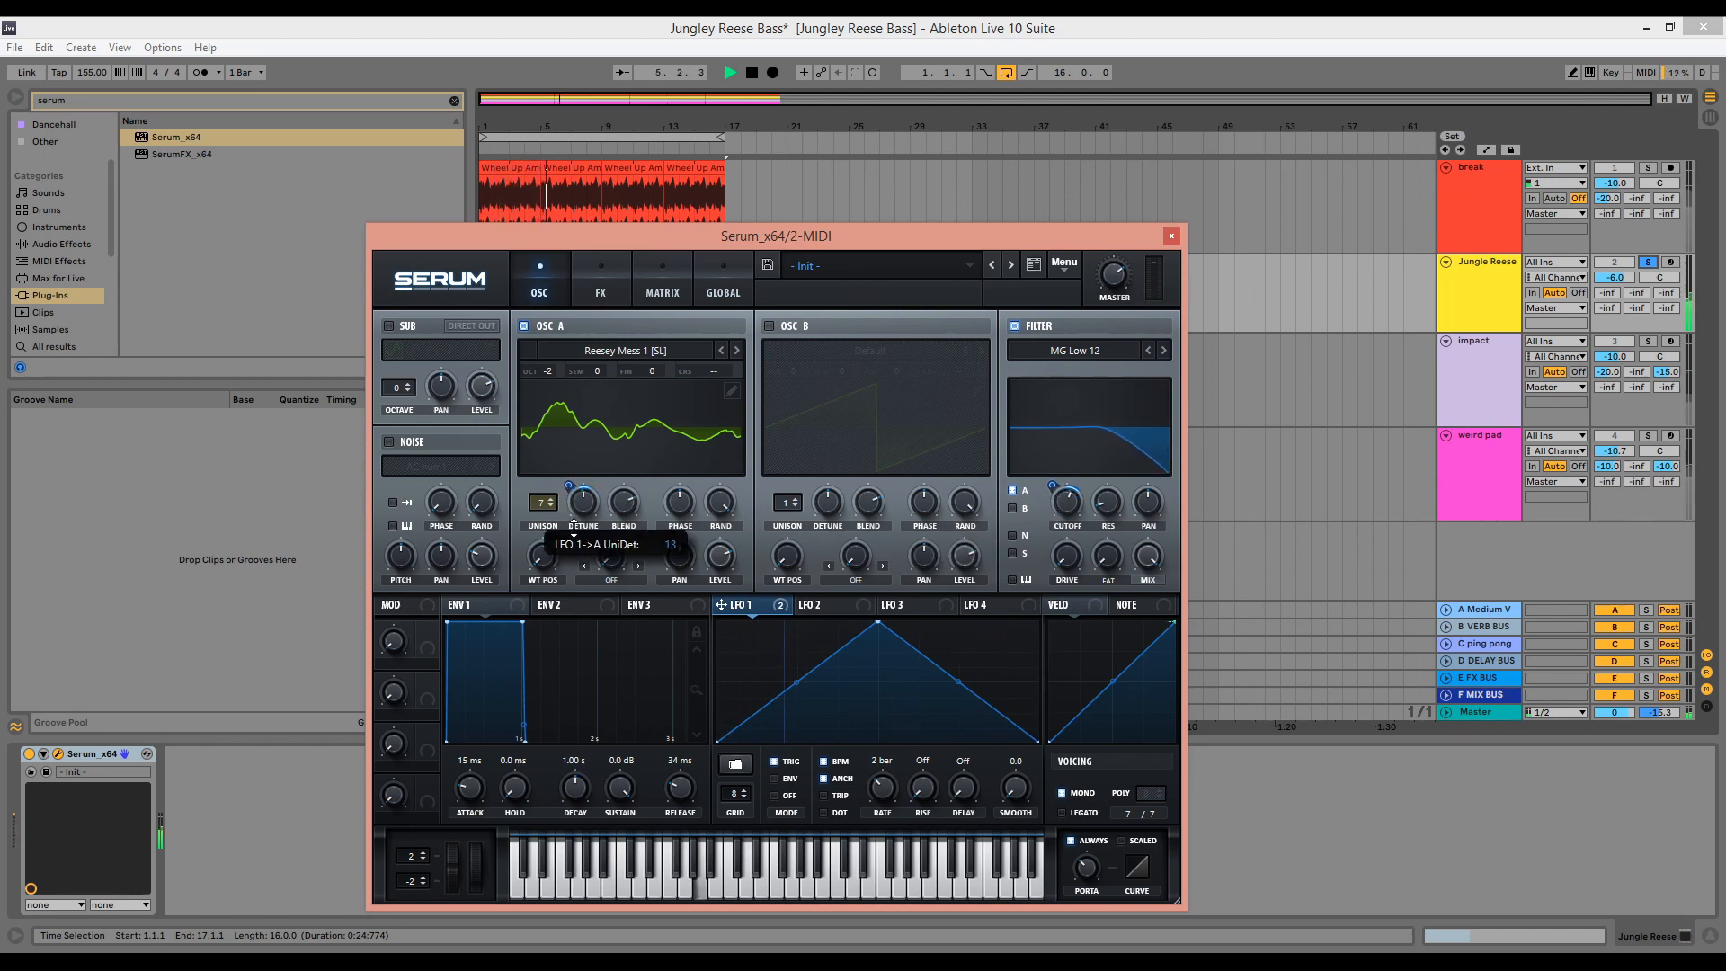
key(space)
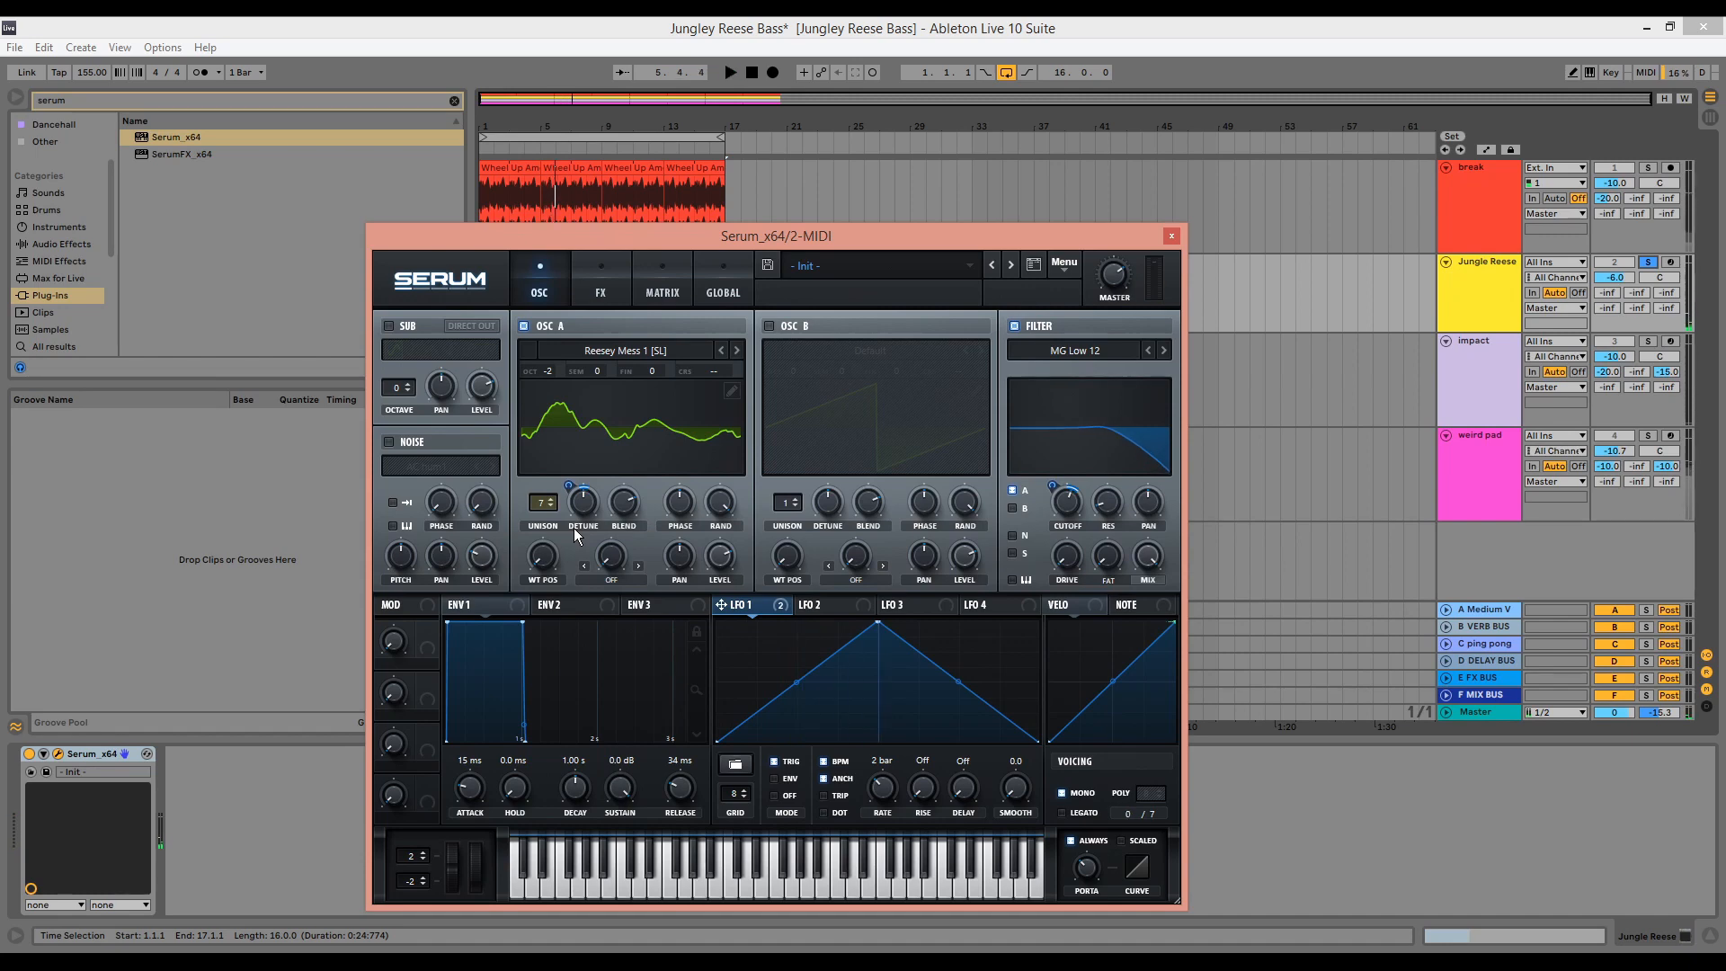
key(space)
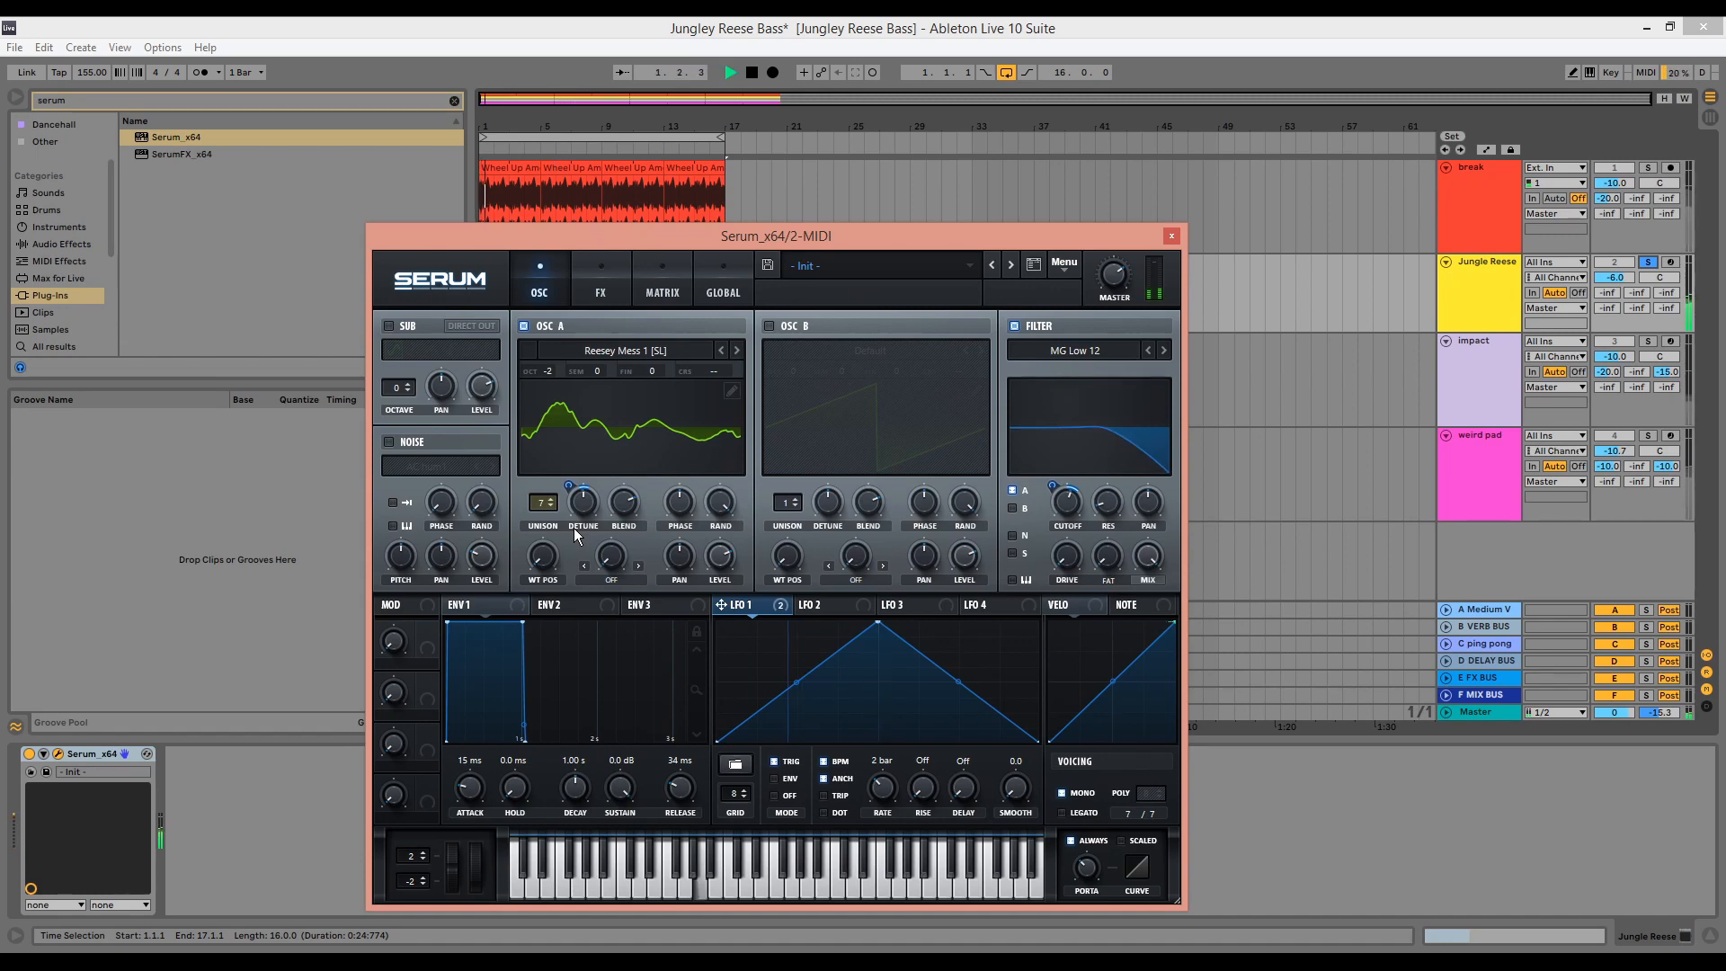
key(space)
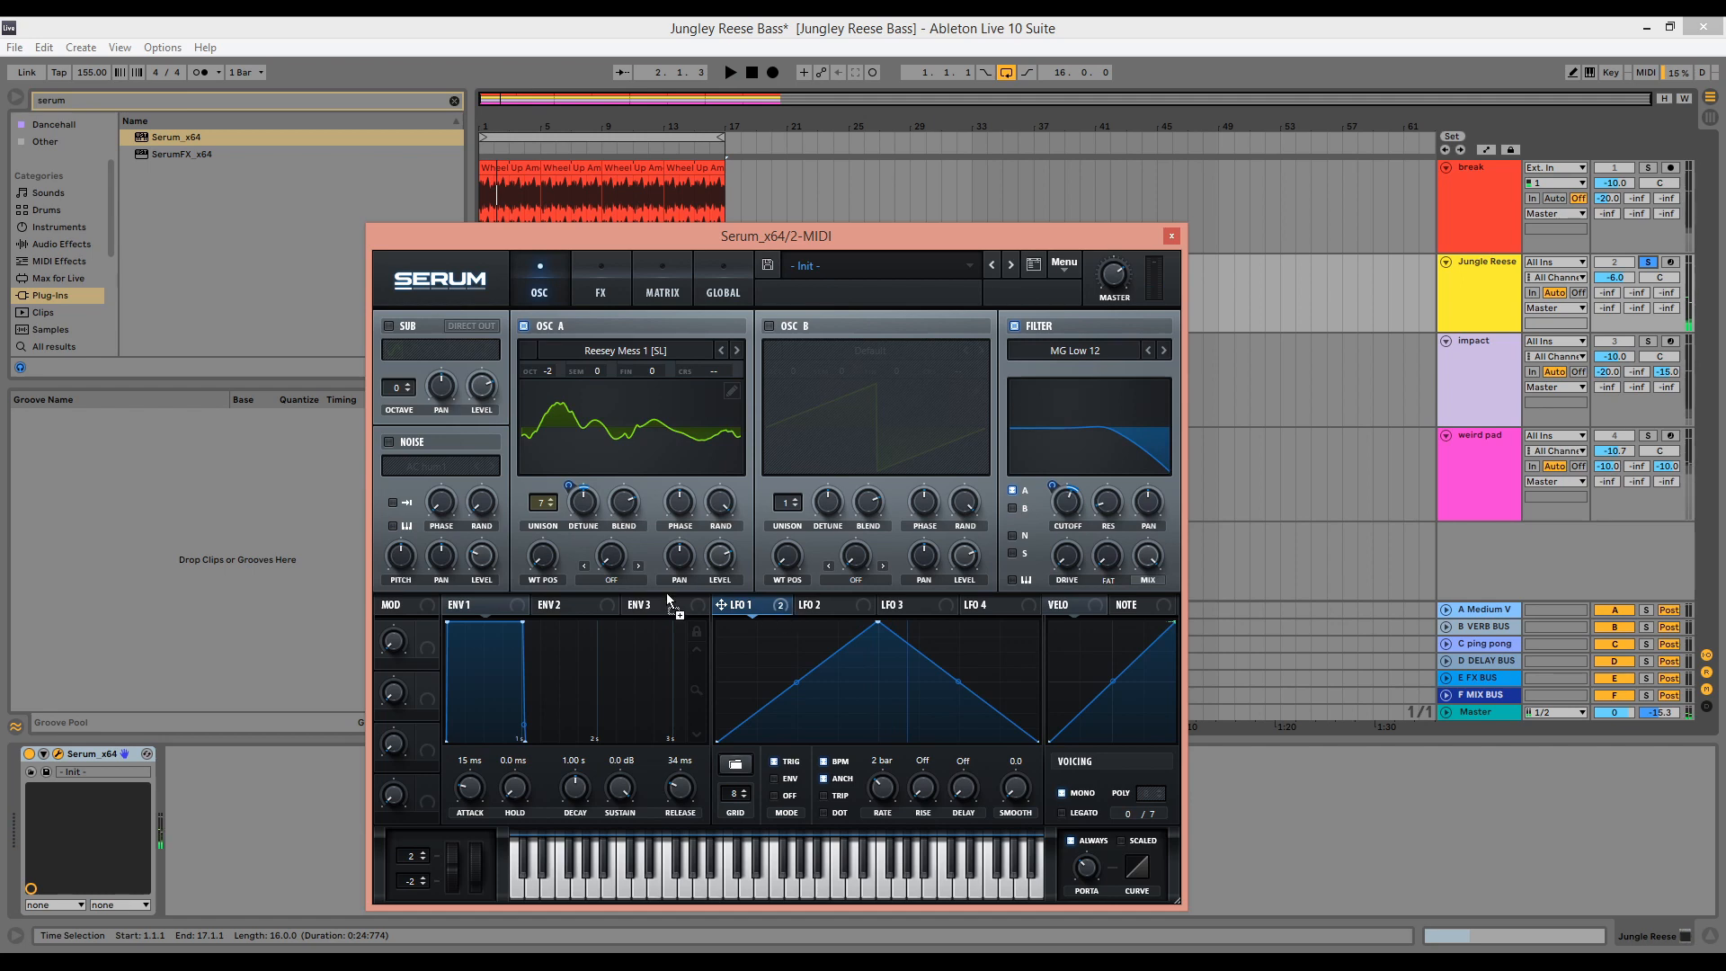
Assign LFO 1 to oscillator A's wavetable position and reduce its modulation amount while auditioning the bass line
drag(550, 558, 534, 612)
key(space)
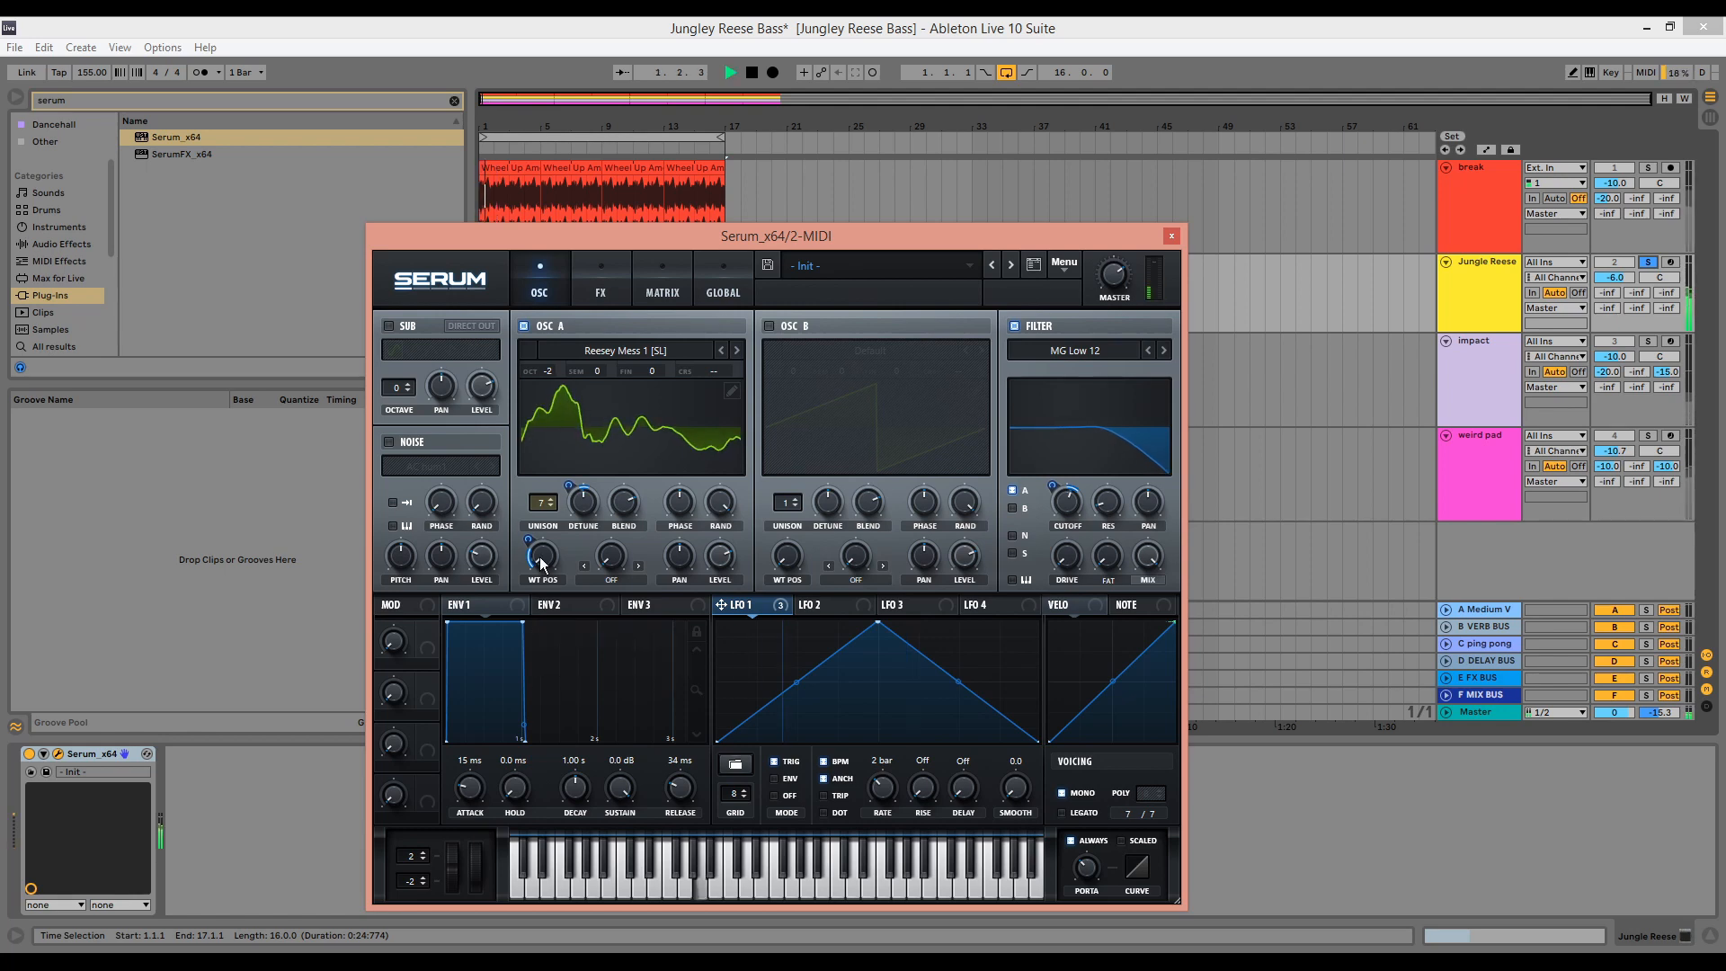
mouse_move(535, 542)
drag(535, 547, 538, 557)
key(space)
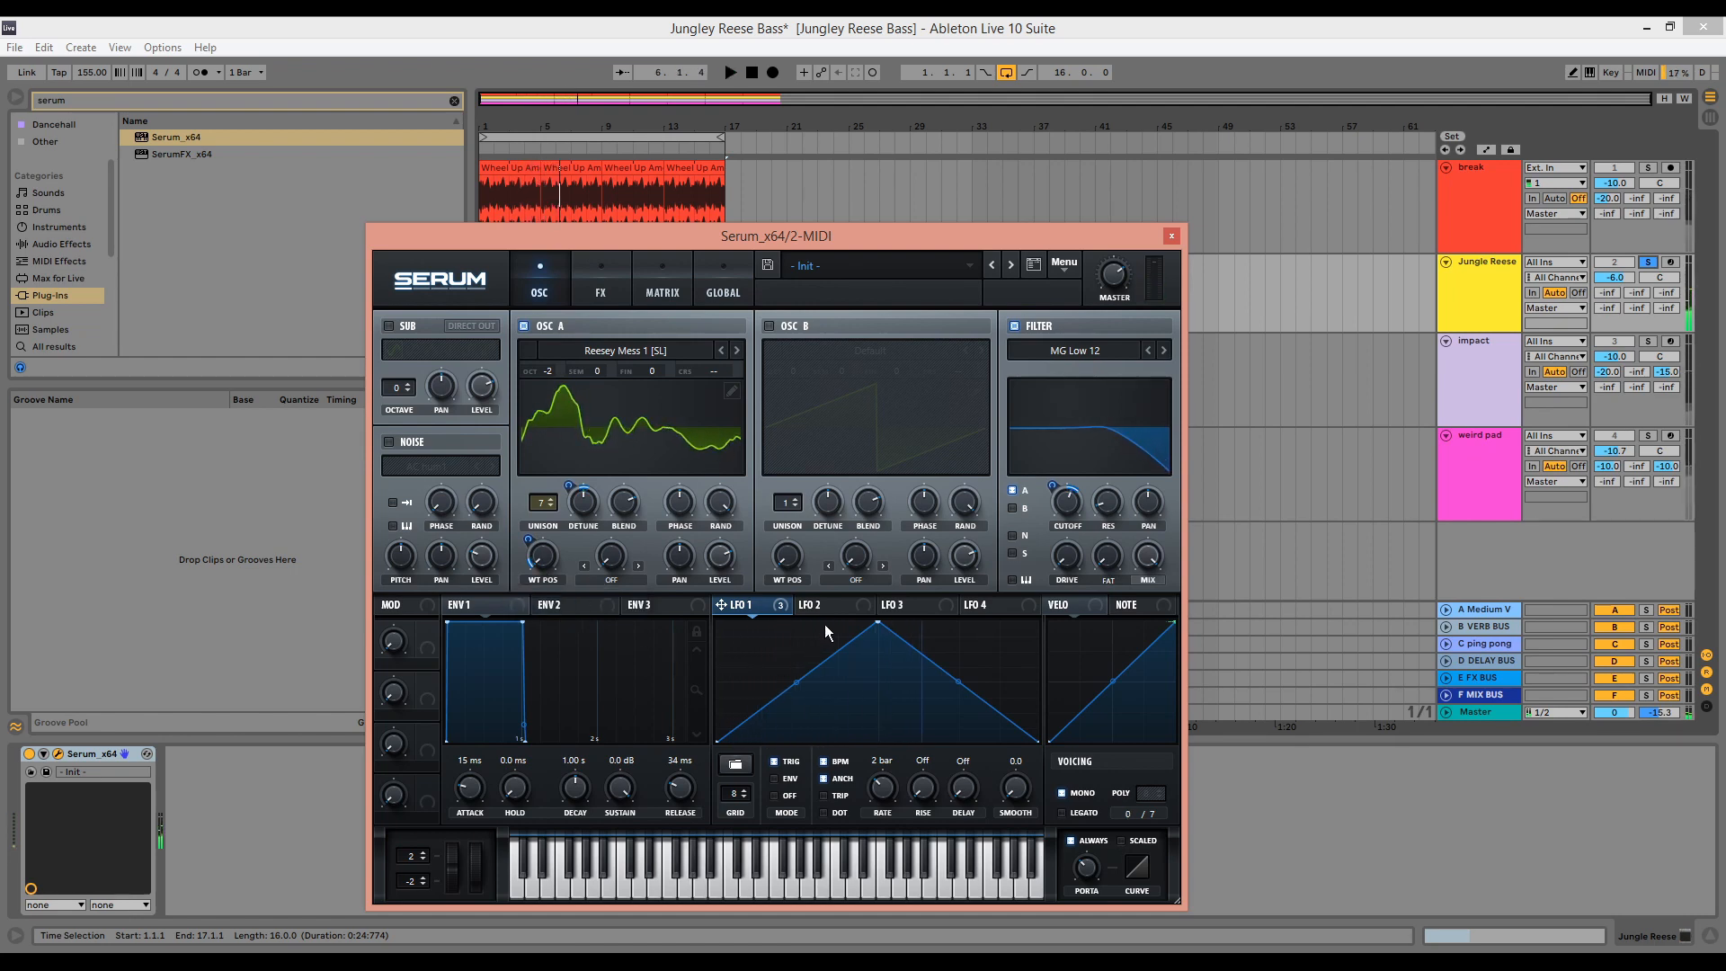
Set LFO 2's rate to 4 bar and its mode to Trig
click(829, 604)
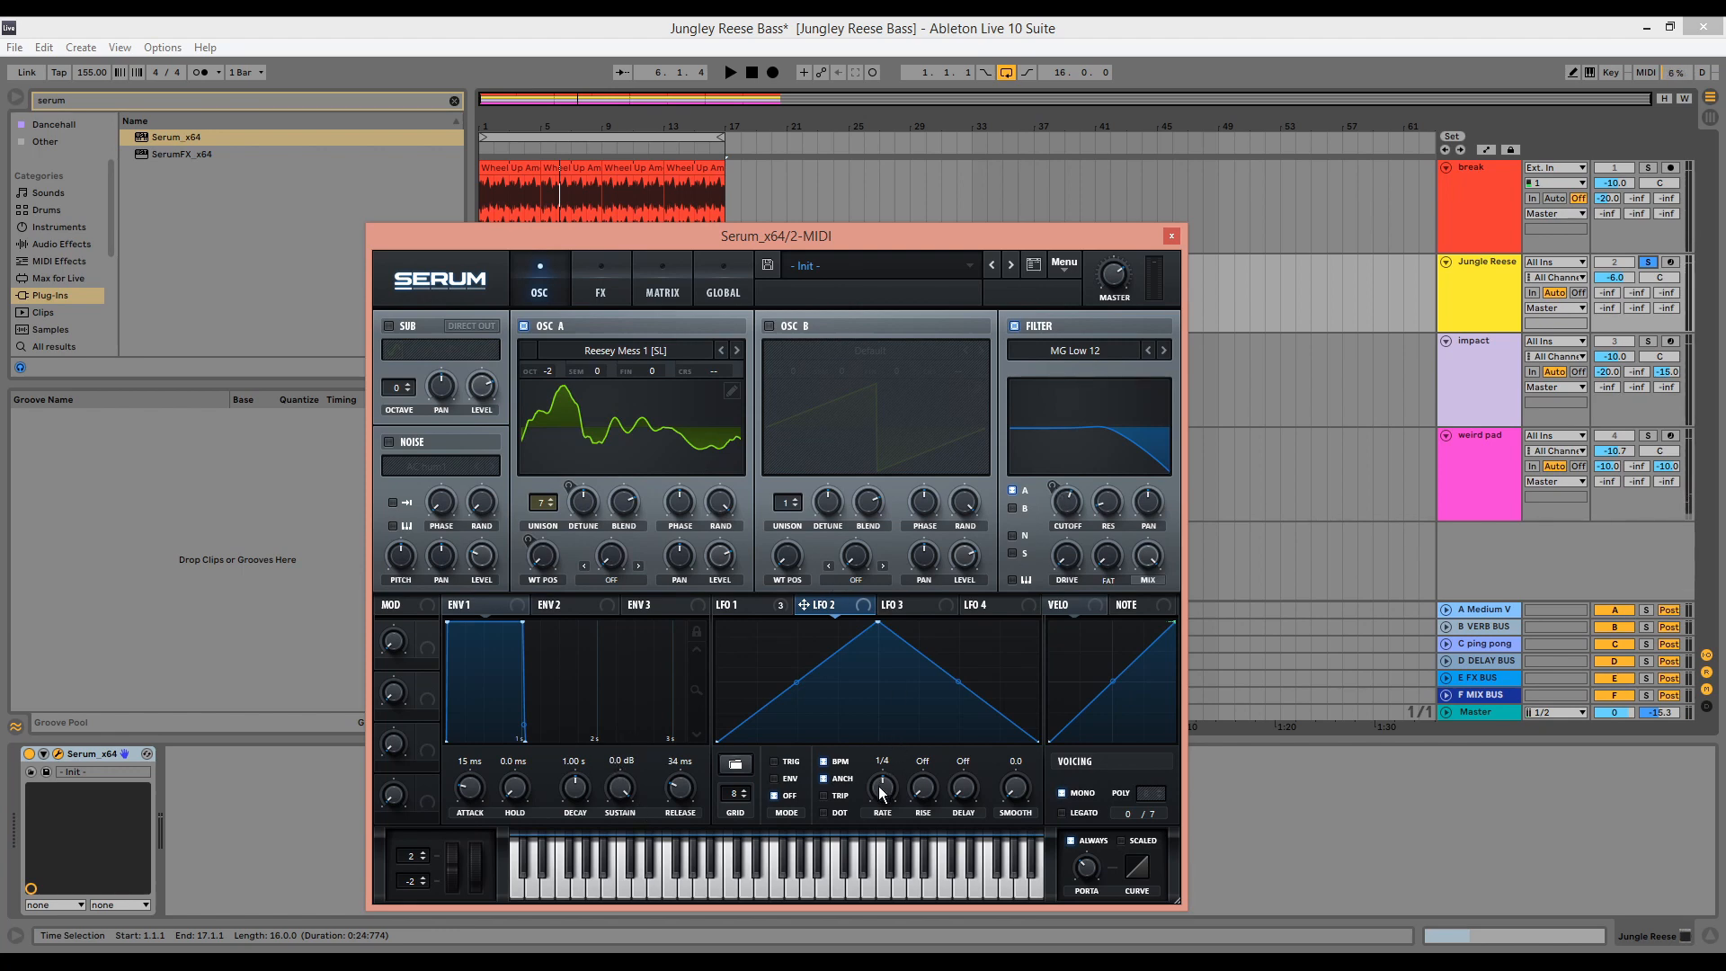
mouse_move(884, 789)
mouse_down()
mouse_move(880, 830)
mouse_move(885, 809)
mouse_up()
click(774, 762)
Replace LFO 1 with LFO 2 as the filter cutoff's modulator and adjust the modulation amount while auditioning the bass line
right_click(1070, 504)
click(1120, 573)
drag(821, 605, 1074, 509)
key(space)
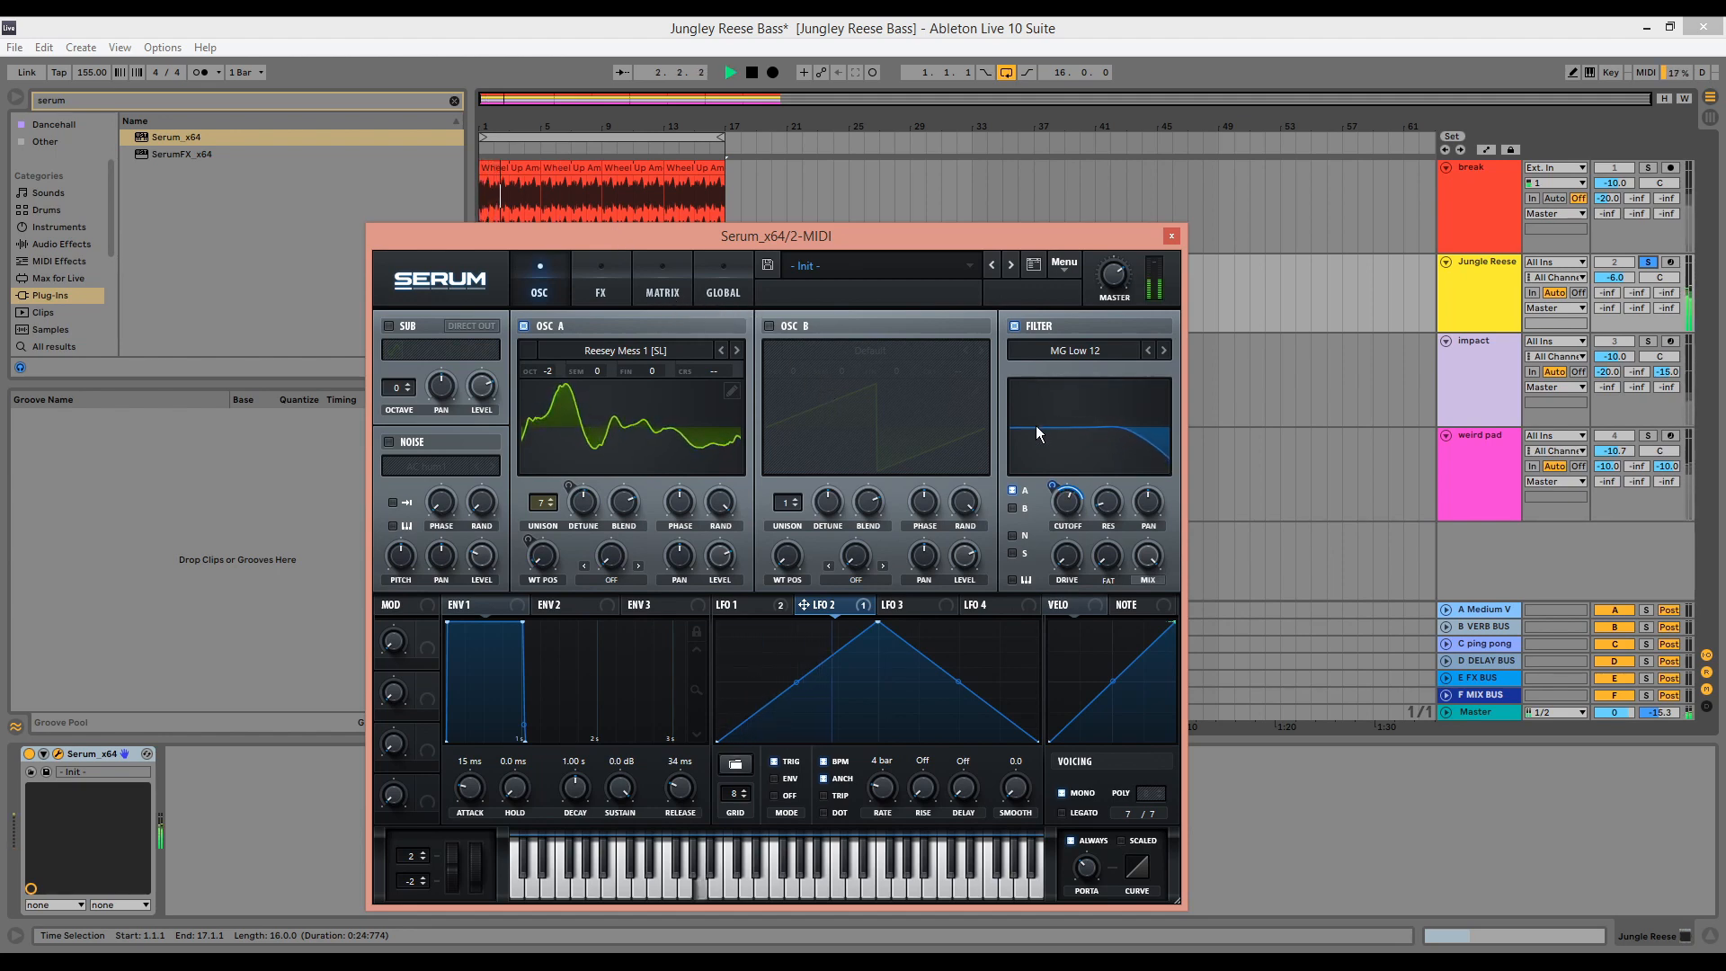
mouse_move(1049, 502)
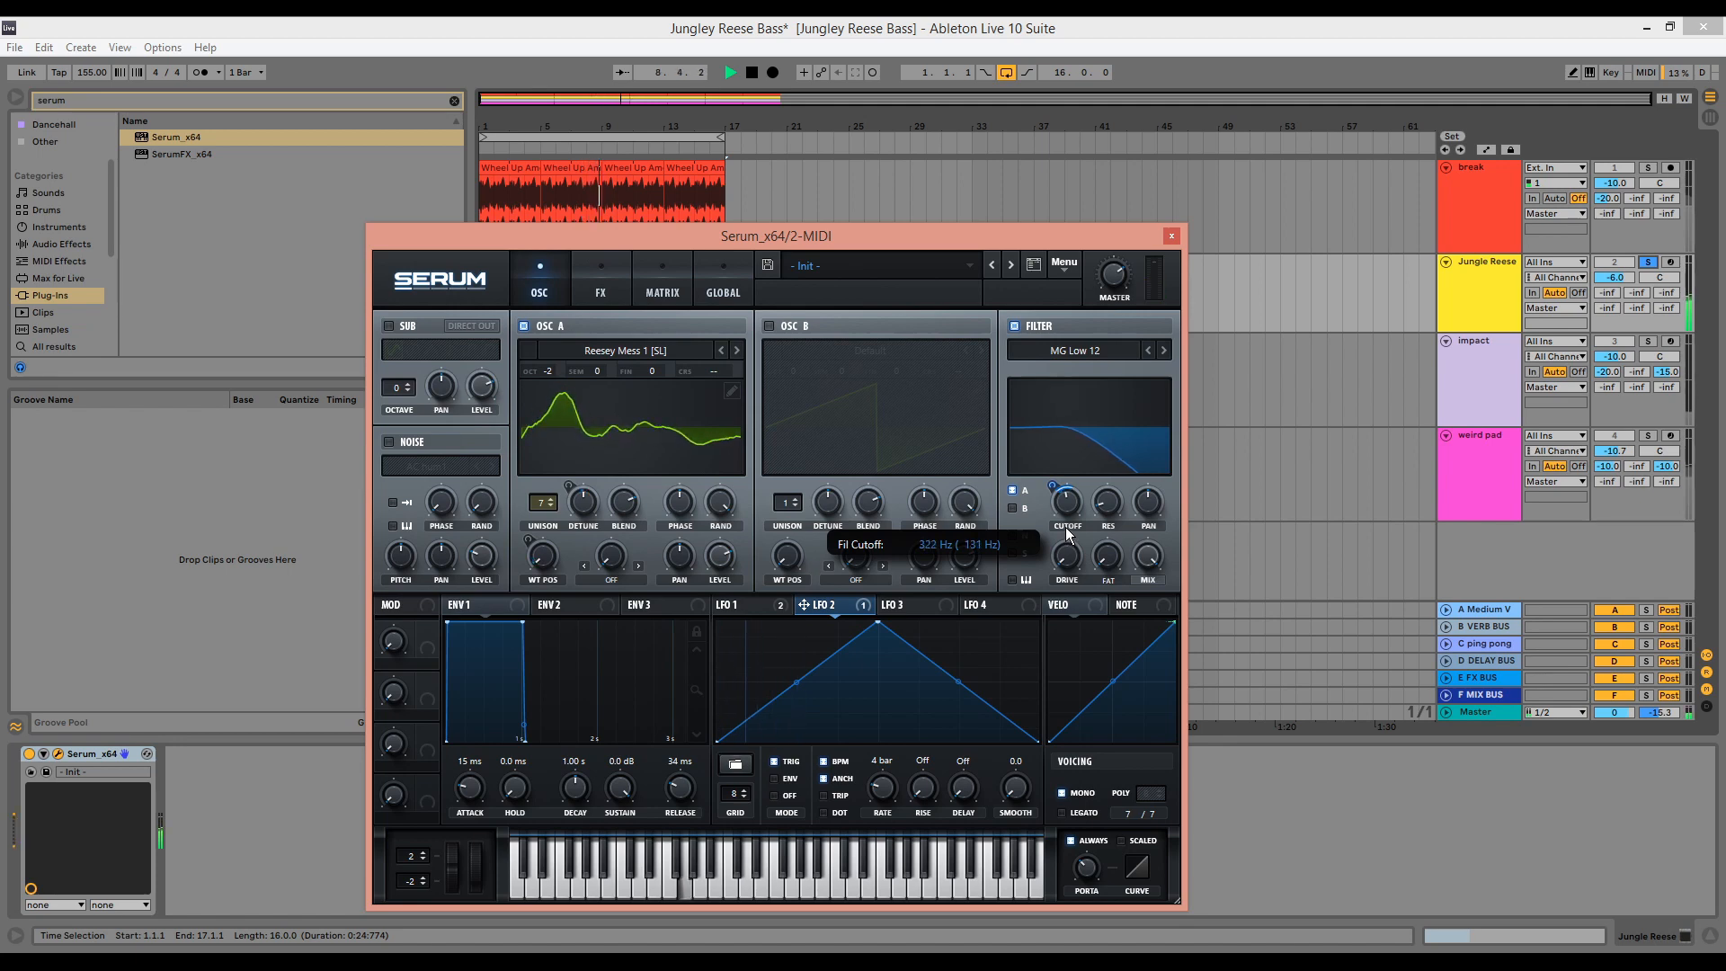
key(space)
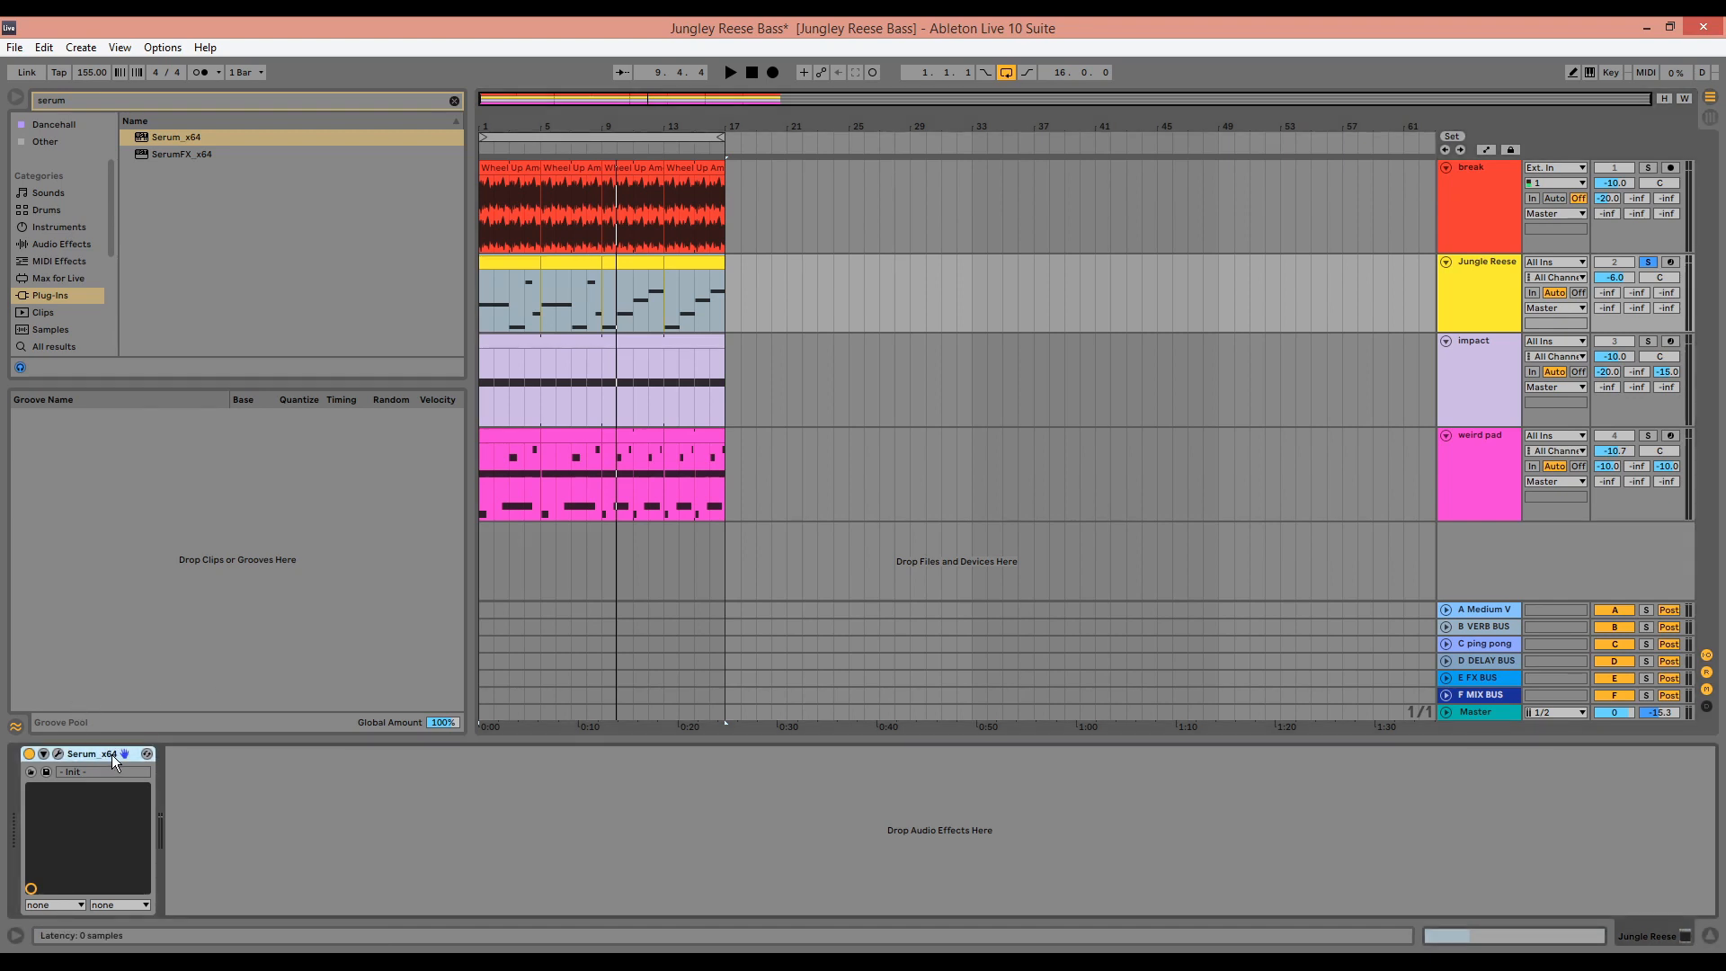
Group the Serum device into an Instrument Rack and duplicate its chain
key(ctrl+g)
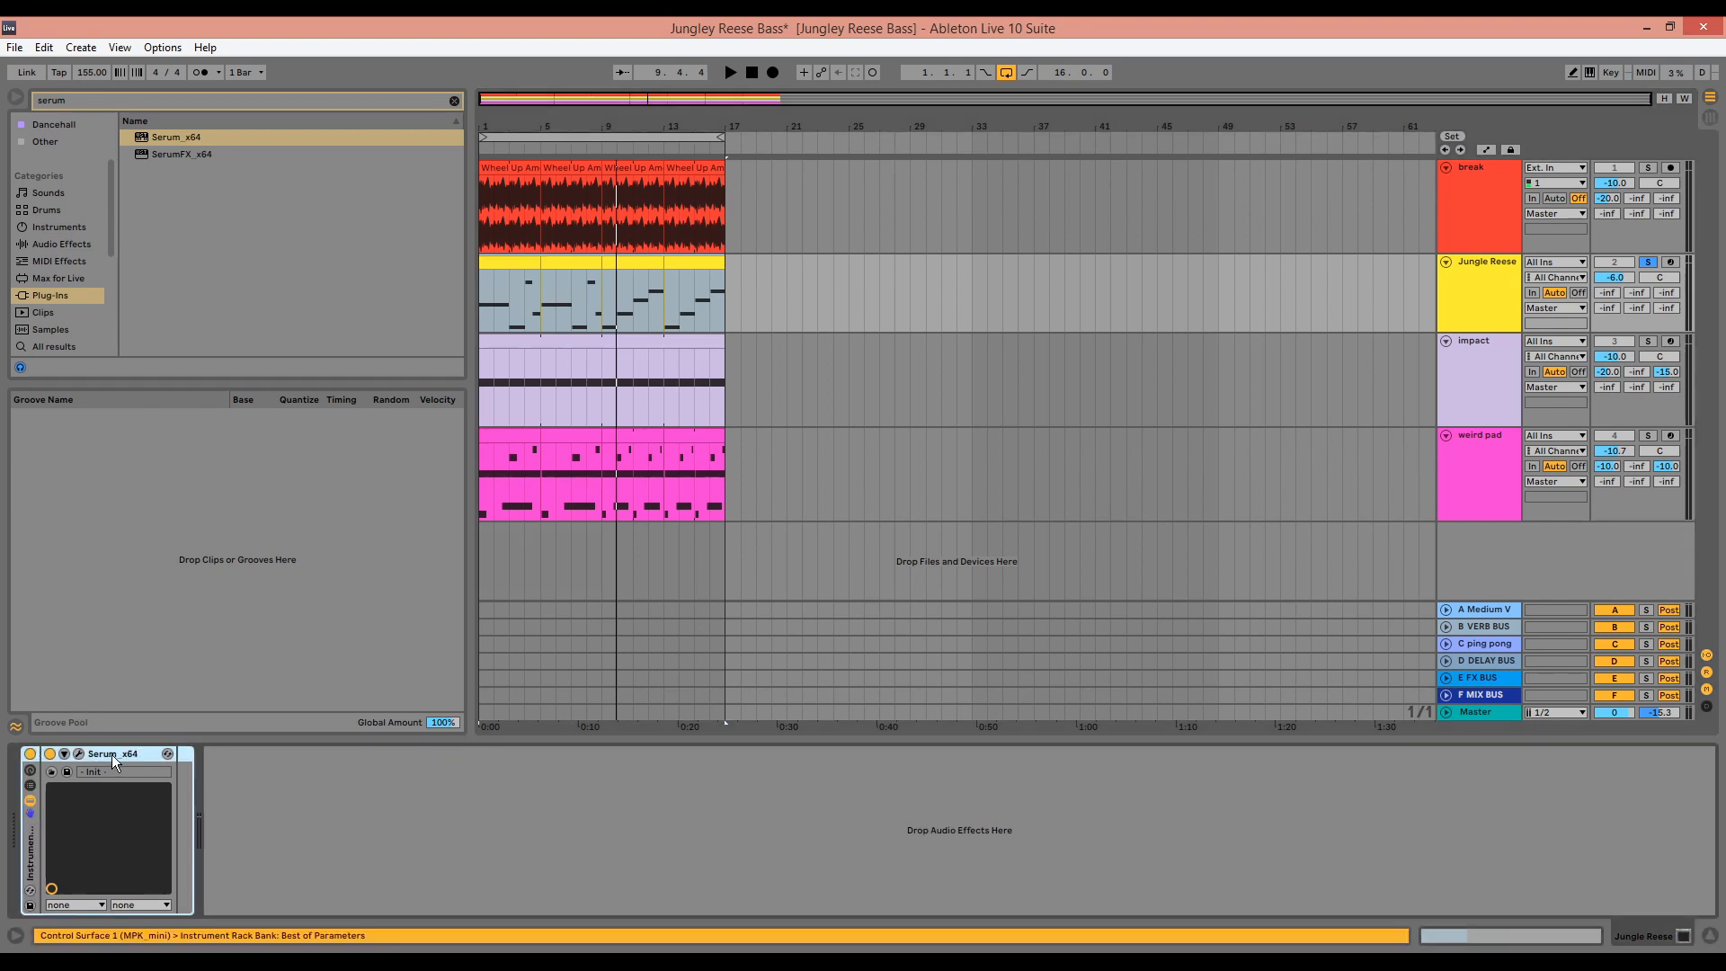
click(31, 787)
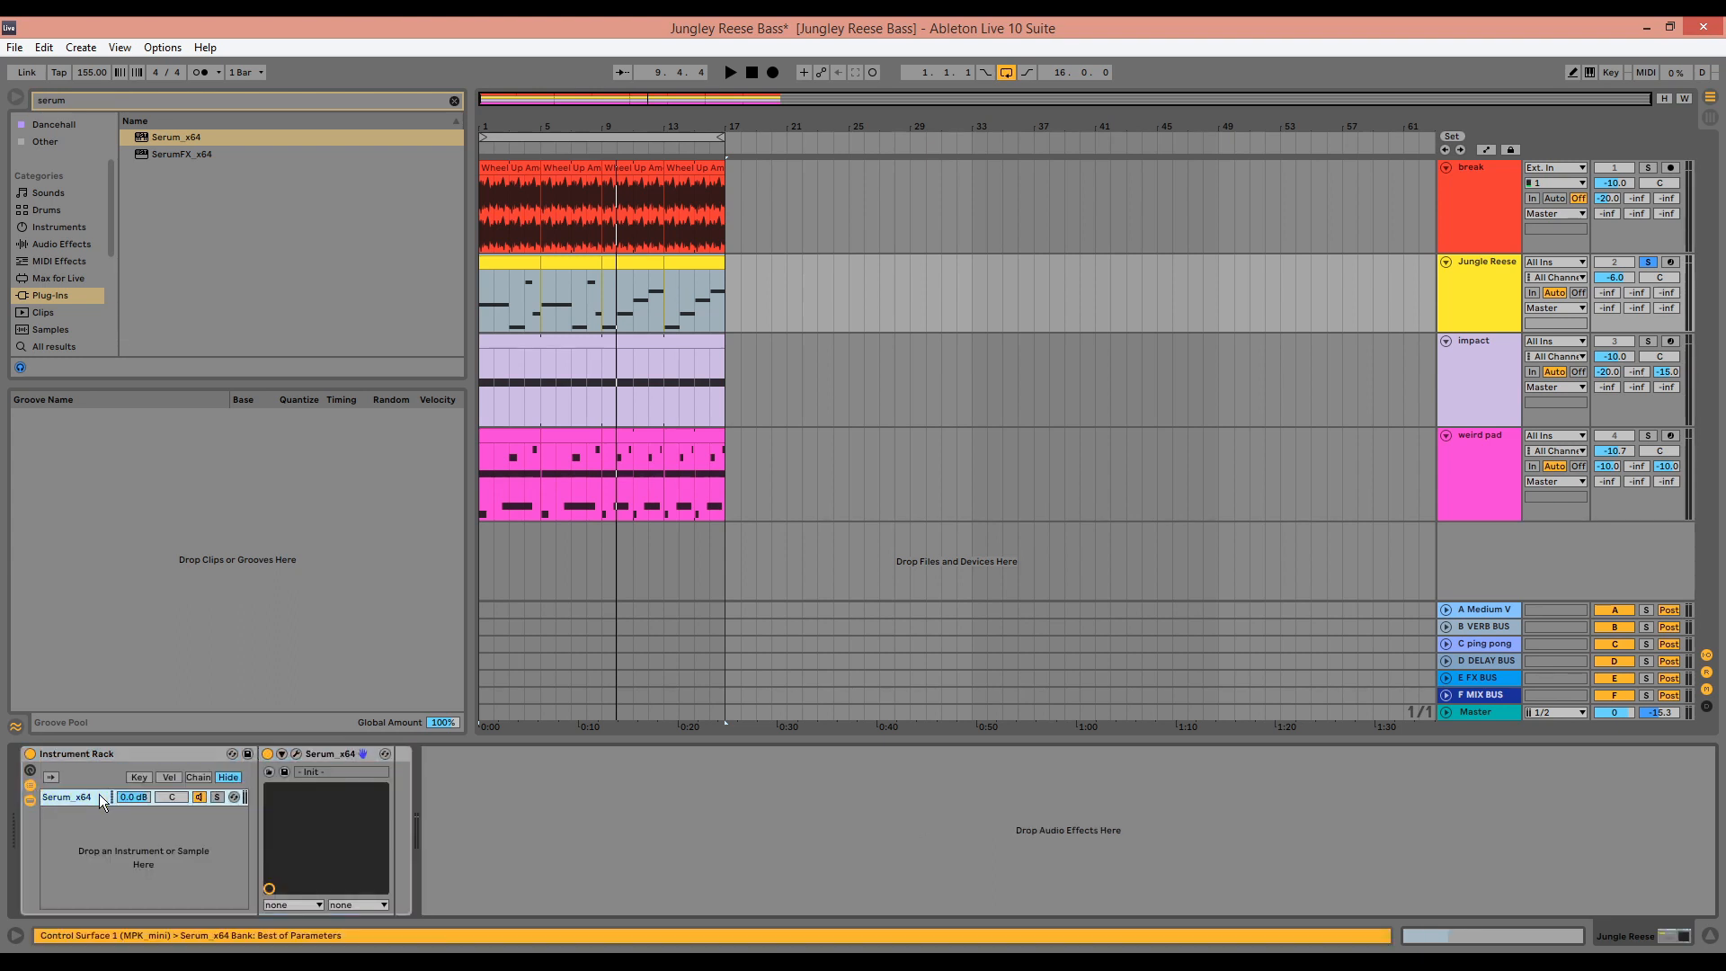
key(ctrl+d)
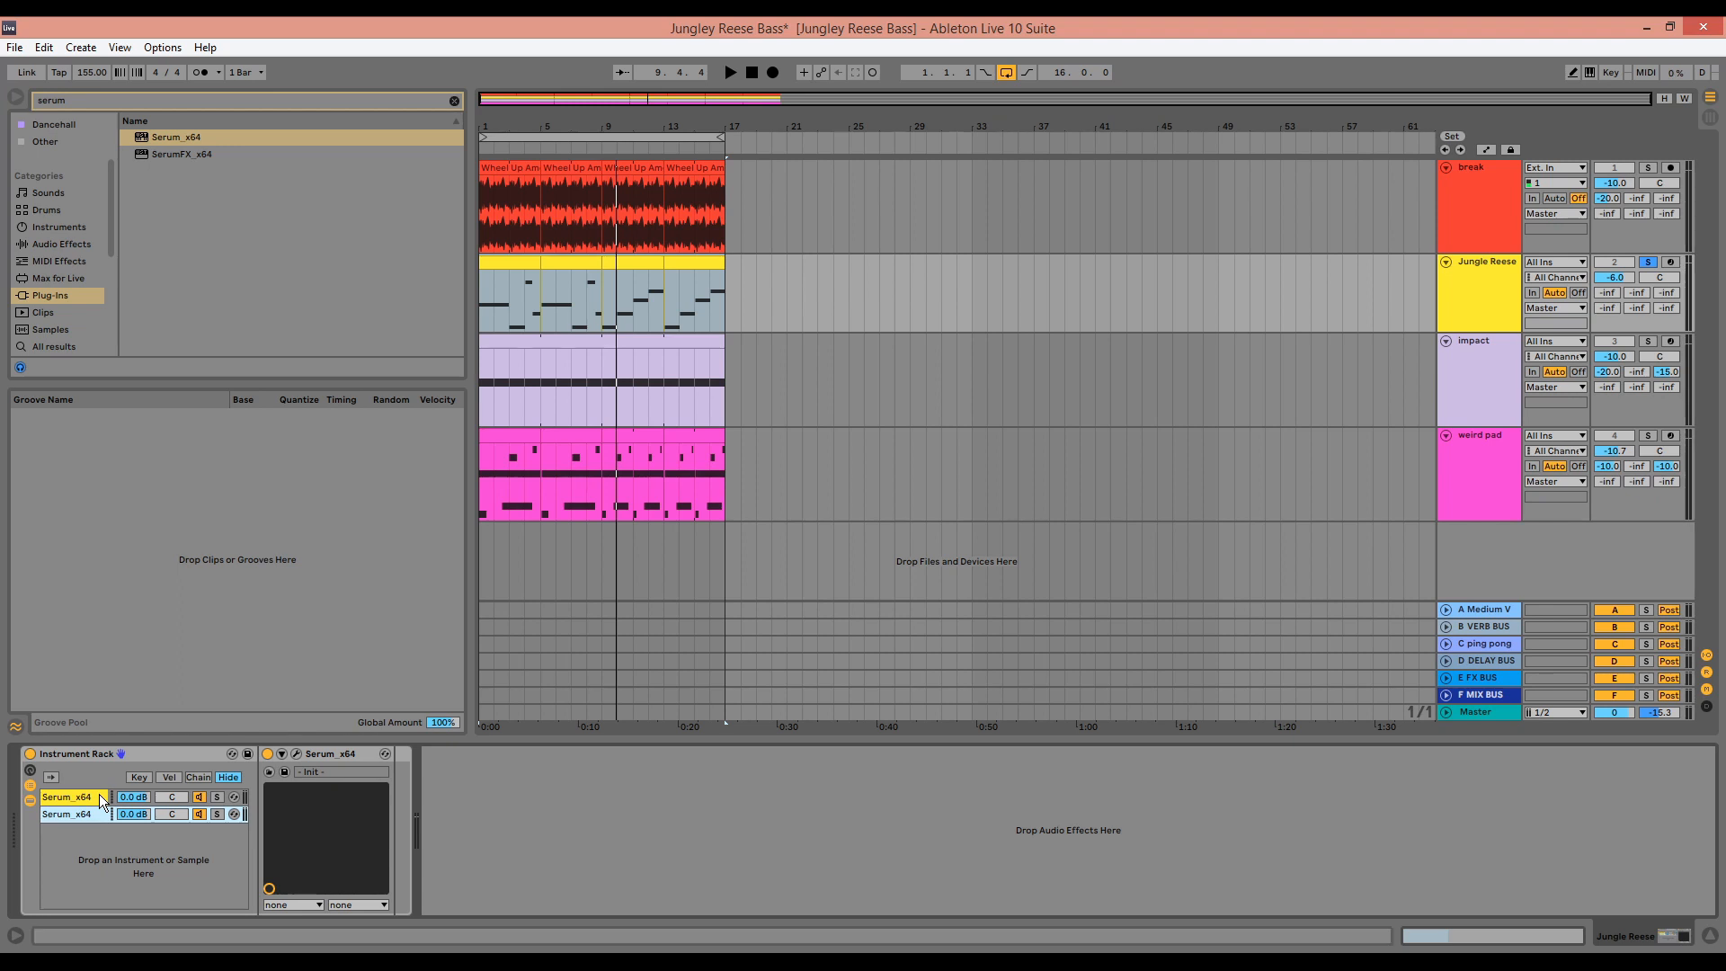
Rename the rack's first chain to sub and the second chain to top
key(Down)
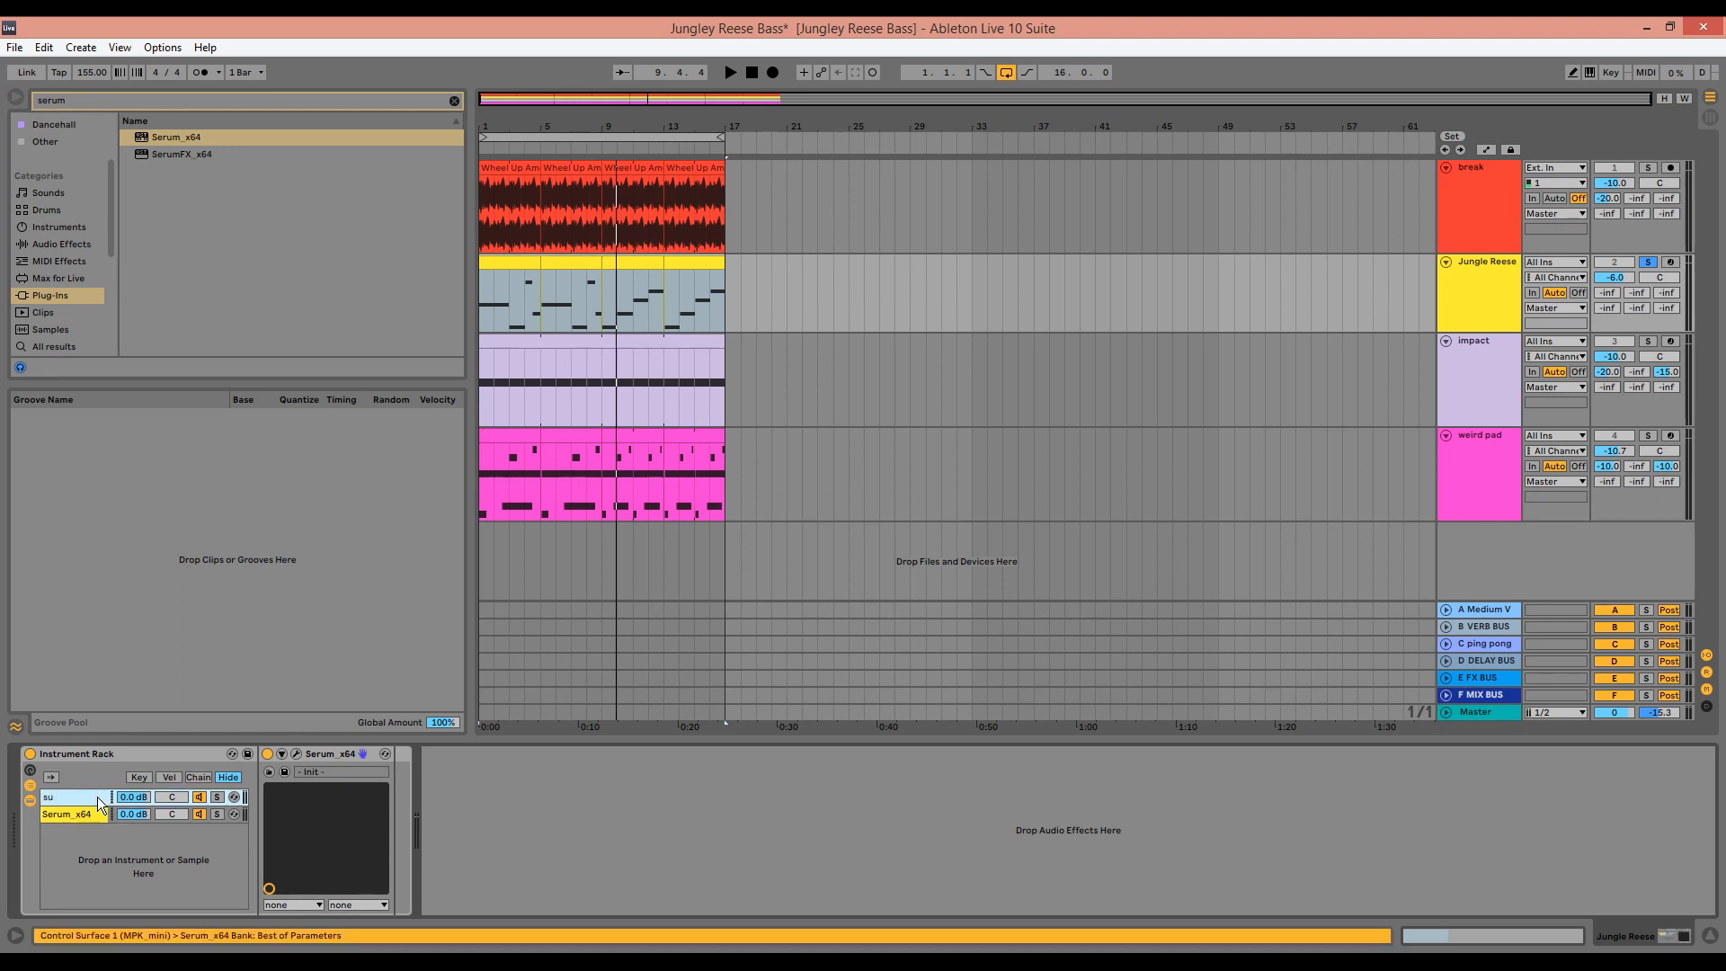
key(Return)
click(83, 822)
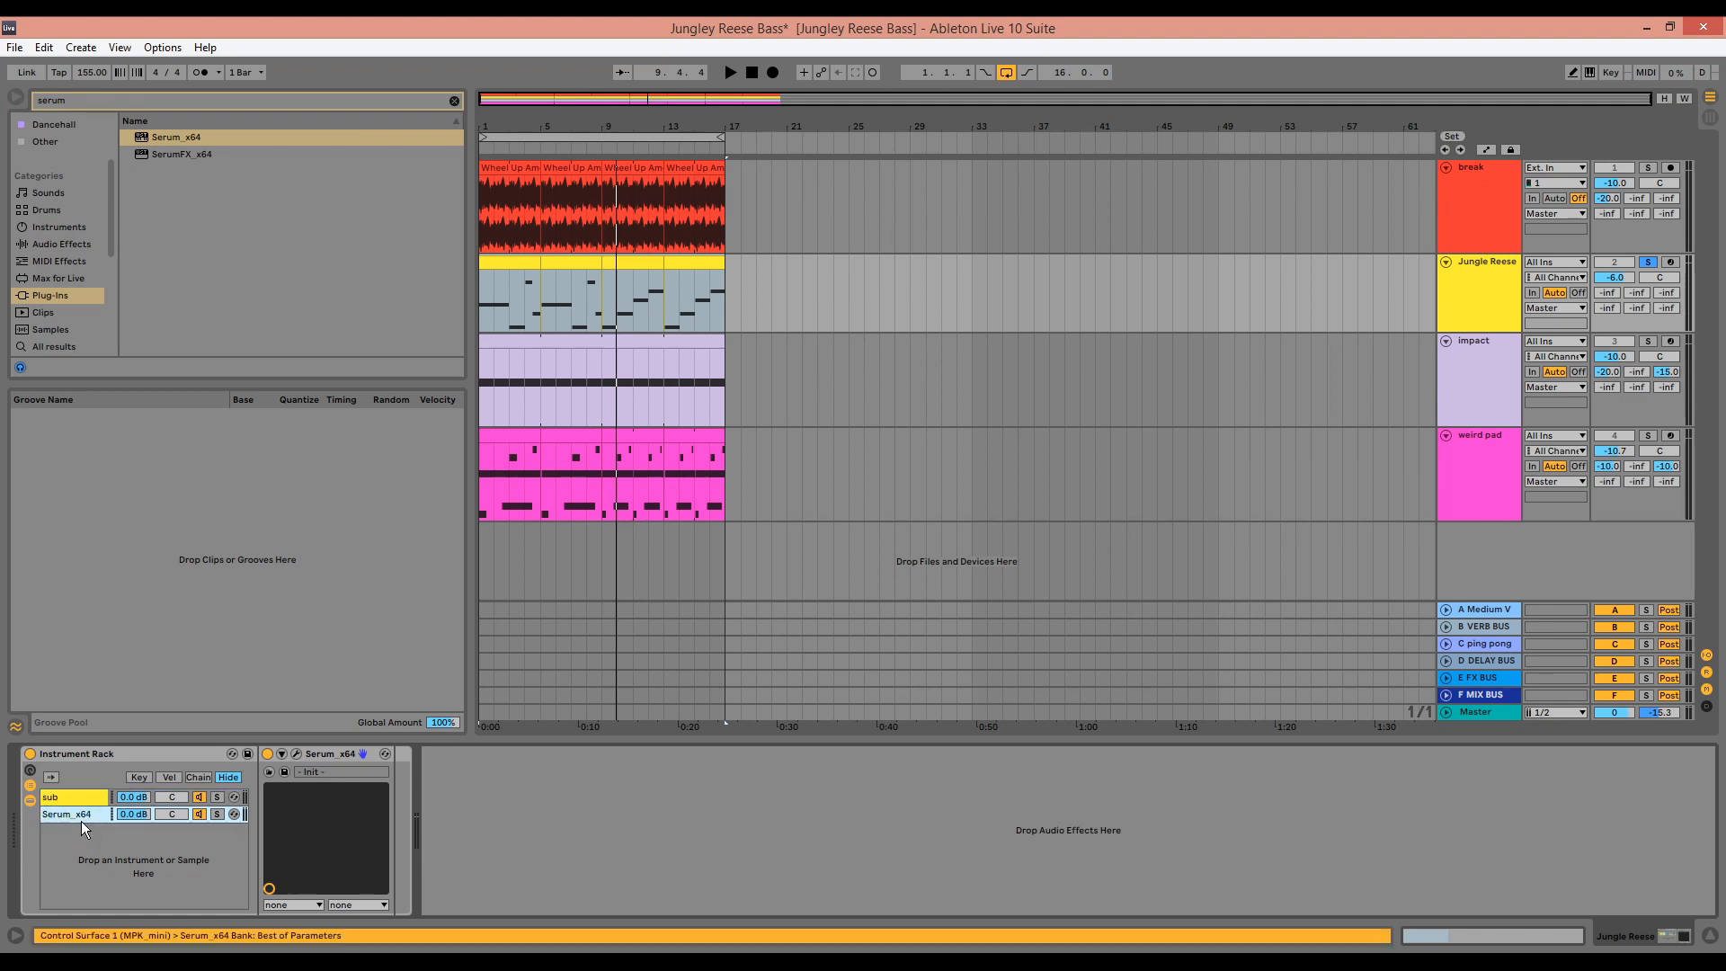
text(top)
key(Return)
Add an EQ Three after the Instrument Rack and set its low frequency to 100 Hz and high frequency to 700 Hz
key(ctrl+f)
text(eq)
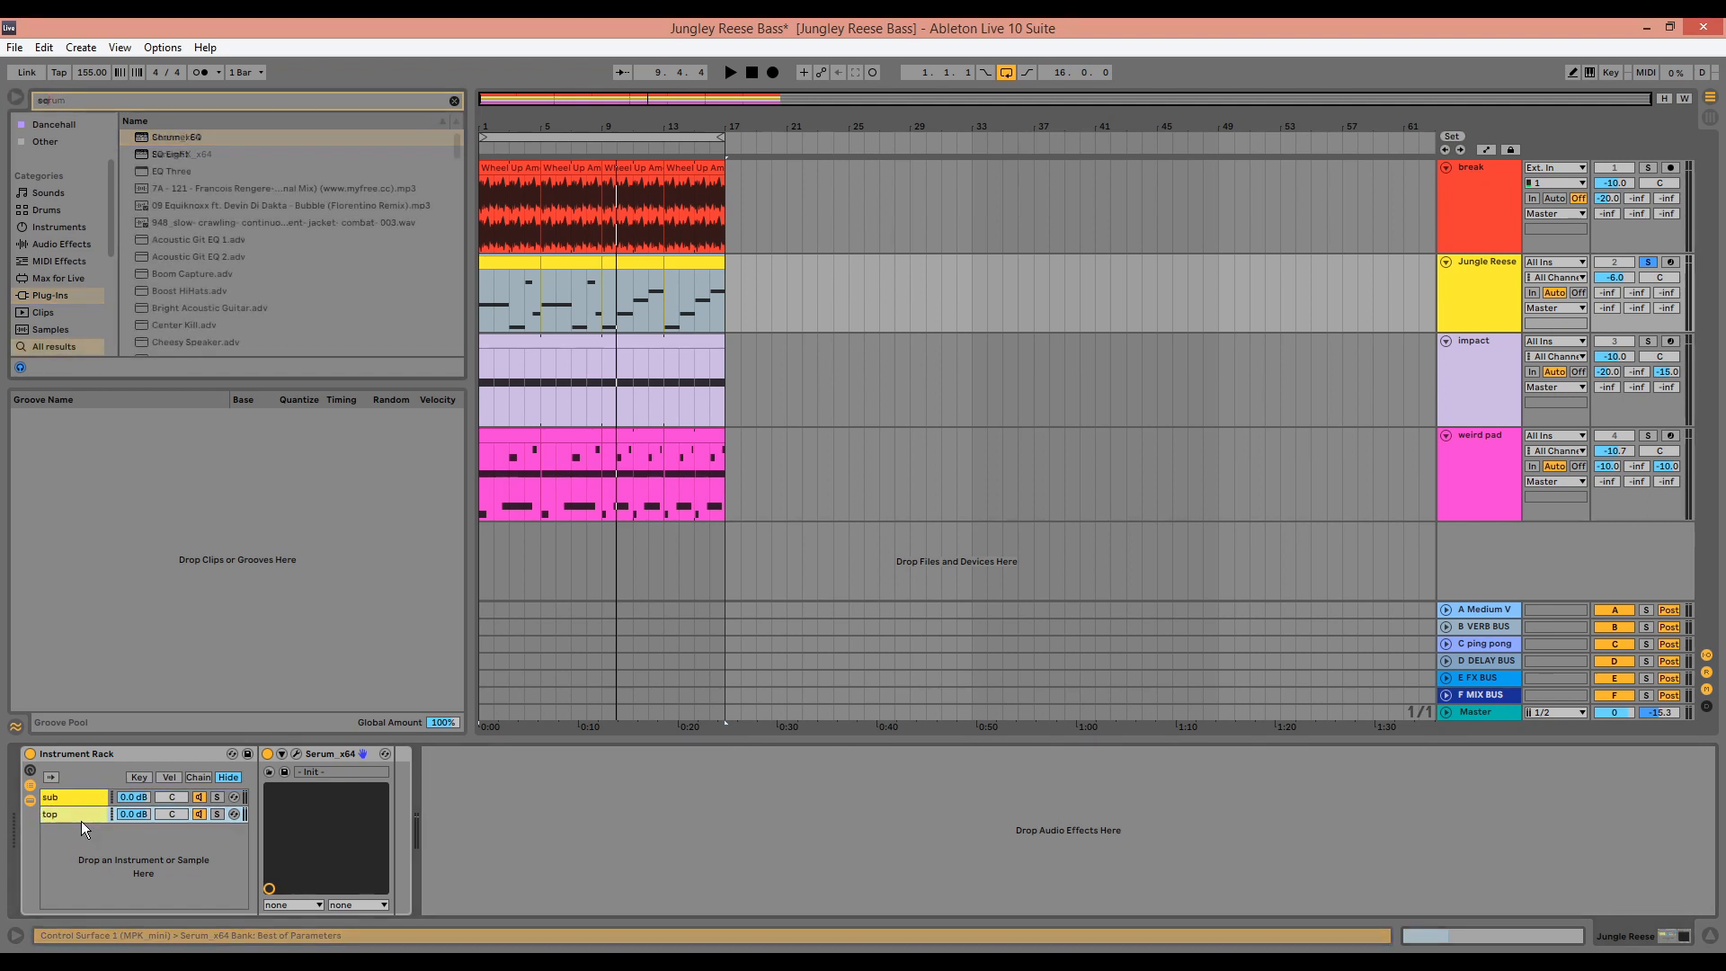
double_click(174, 175)
click(446, 904)
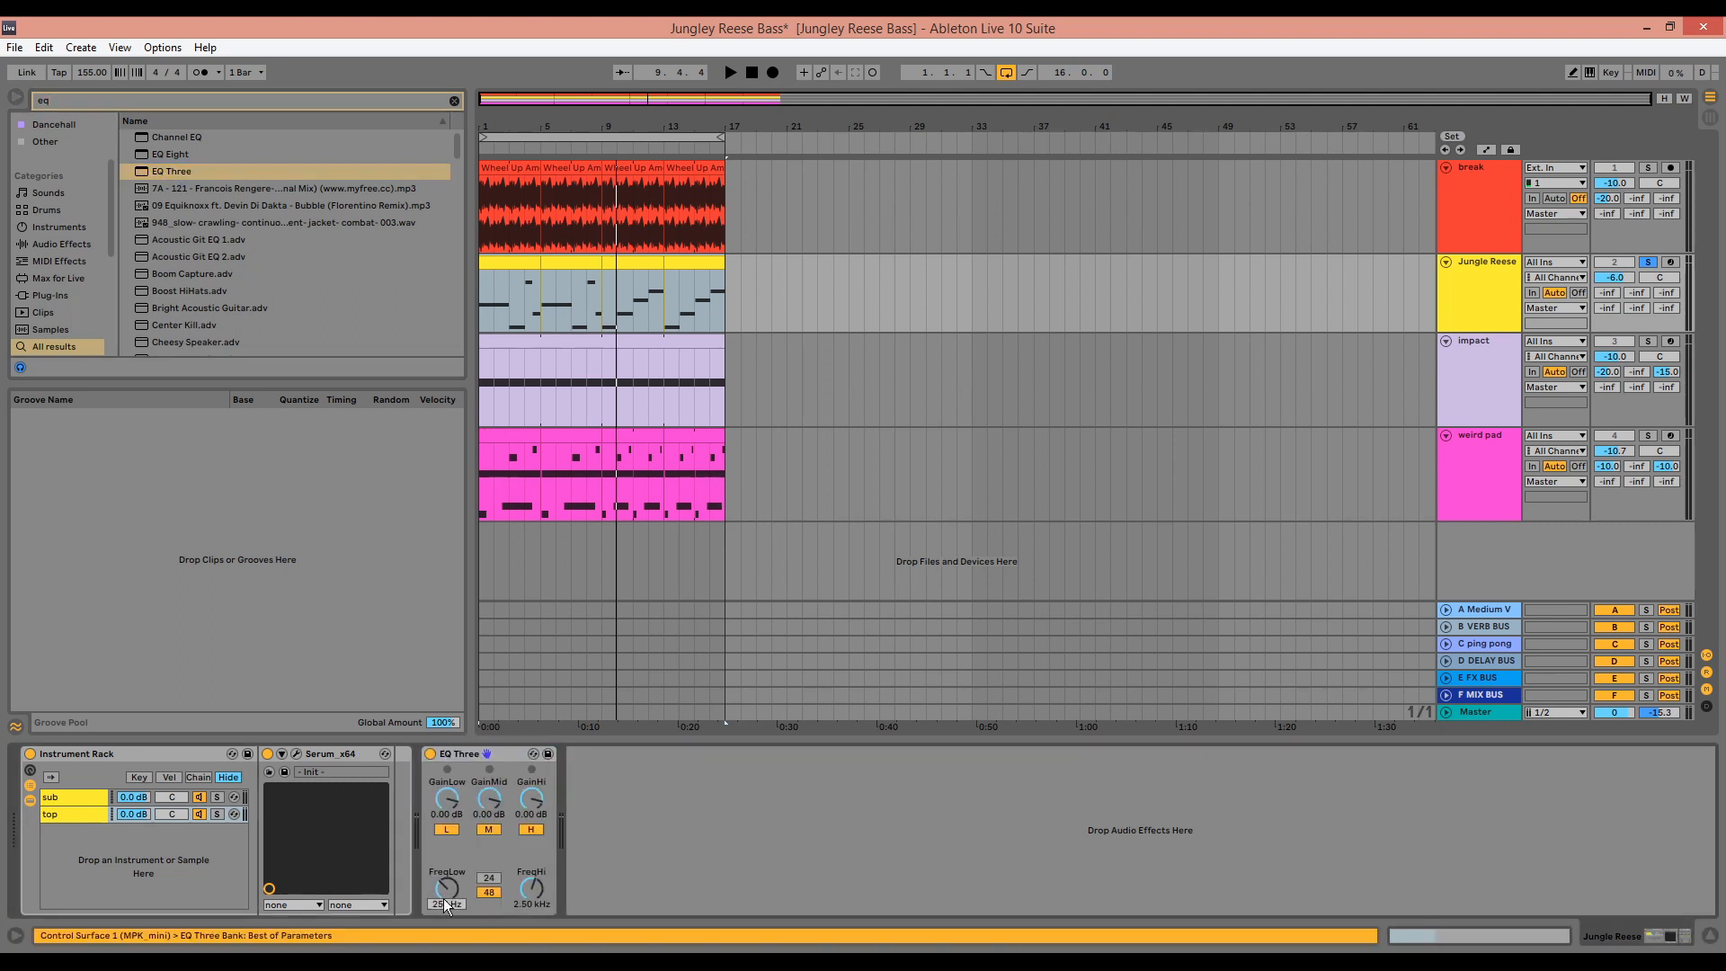
text(100)
key(Return)
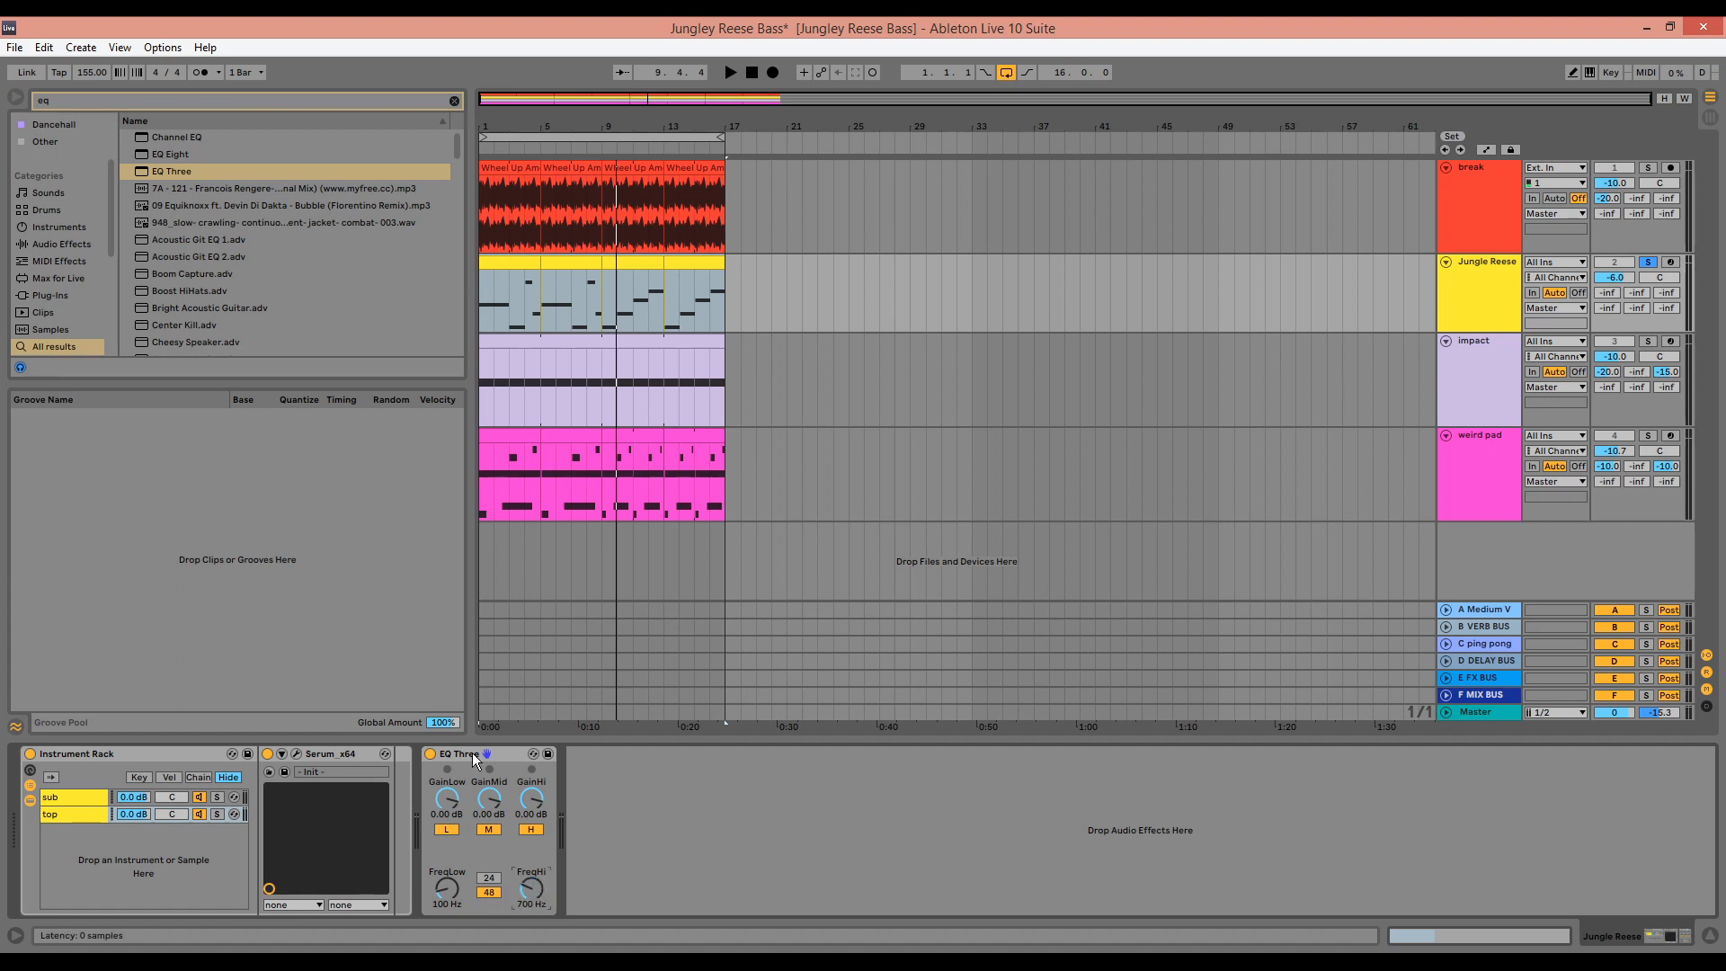
Move the EQ Three into the sub chain after Serum and copy it to the top chain
click(435, 759)
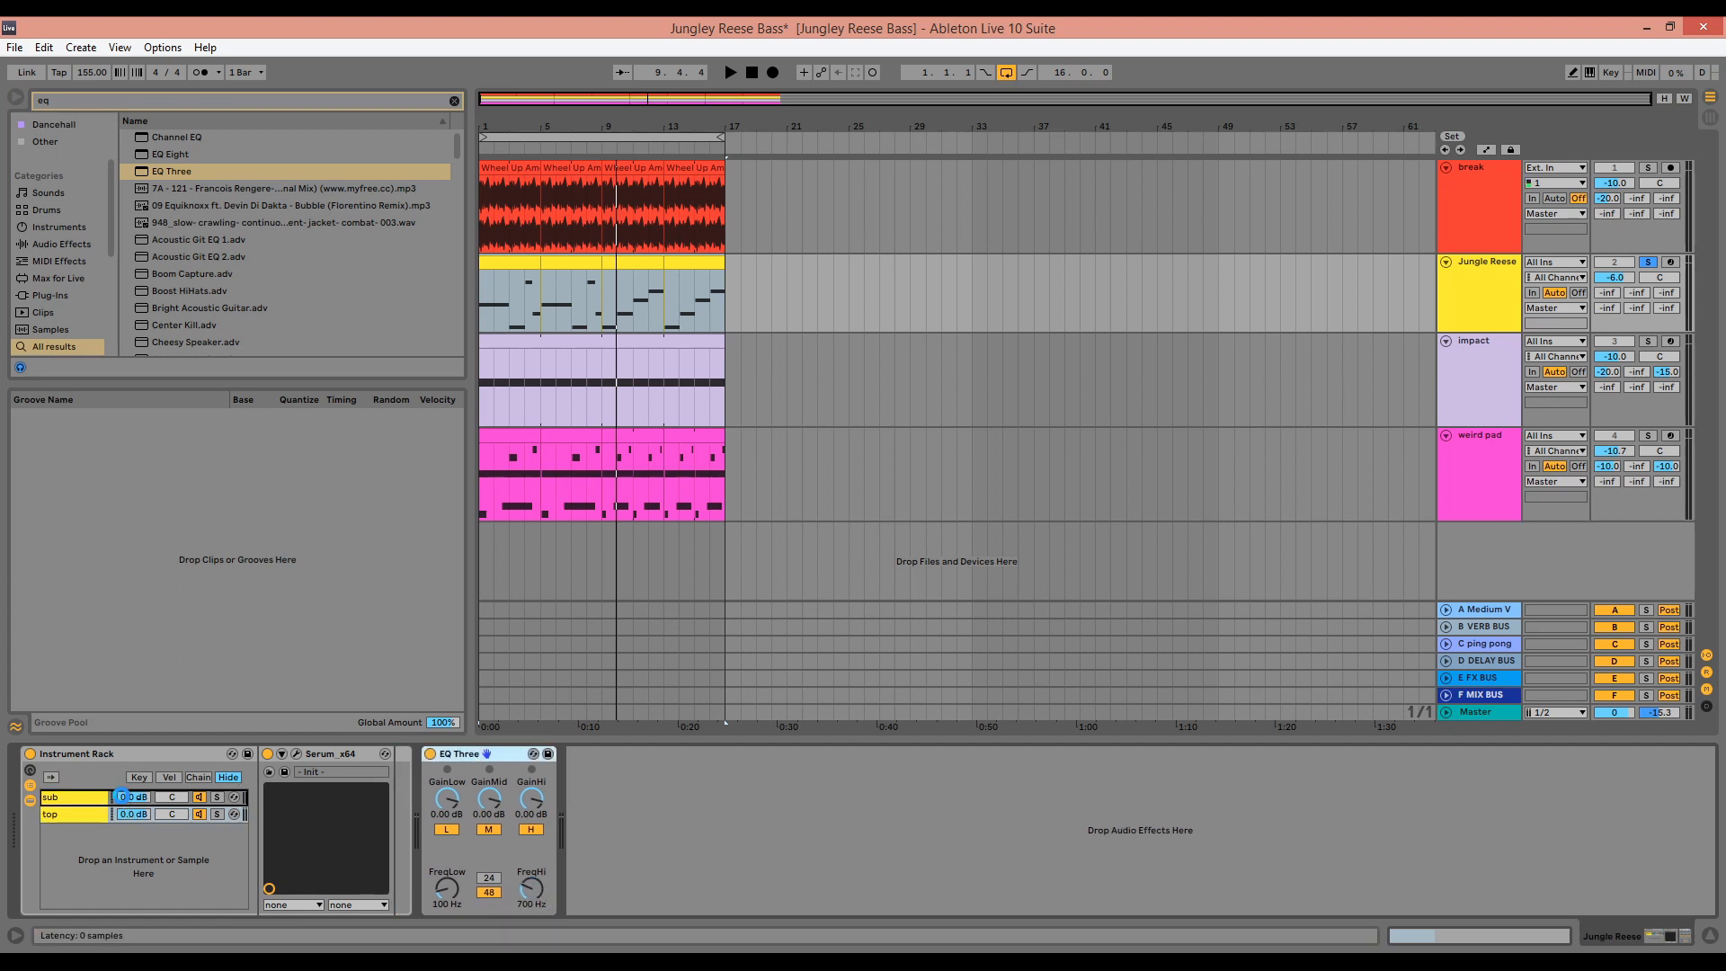
key(Delete)
click(52, 797)
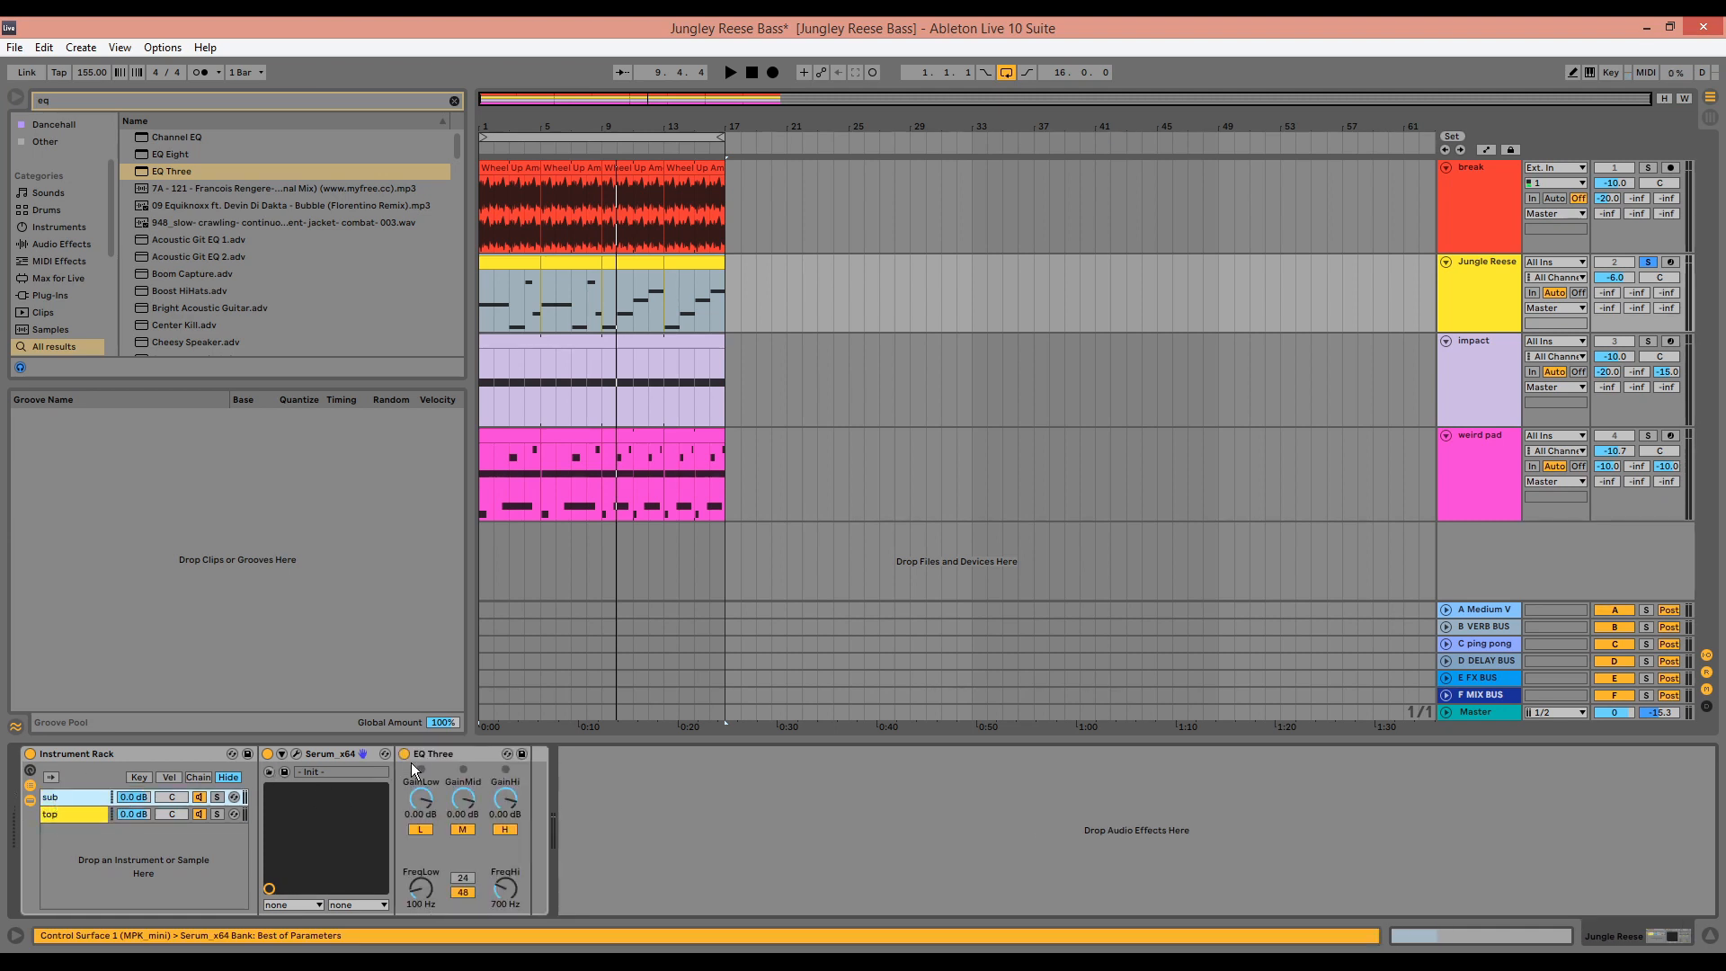
click(440, 756)
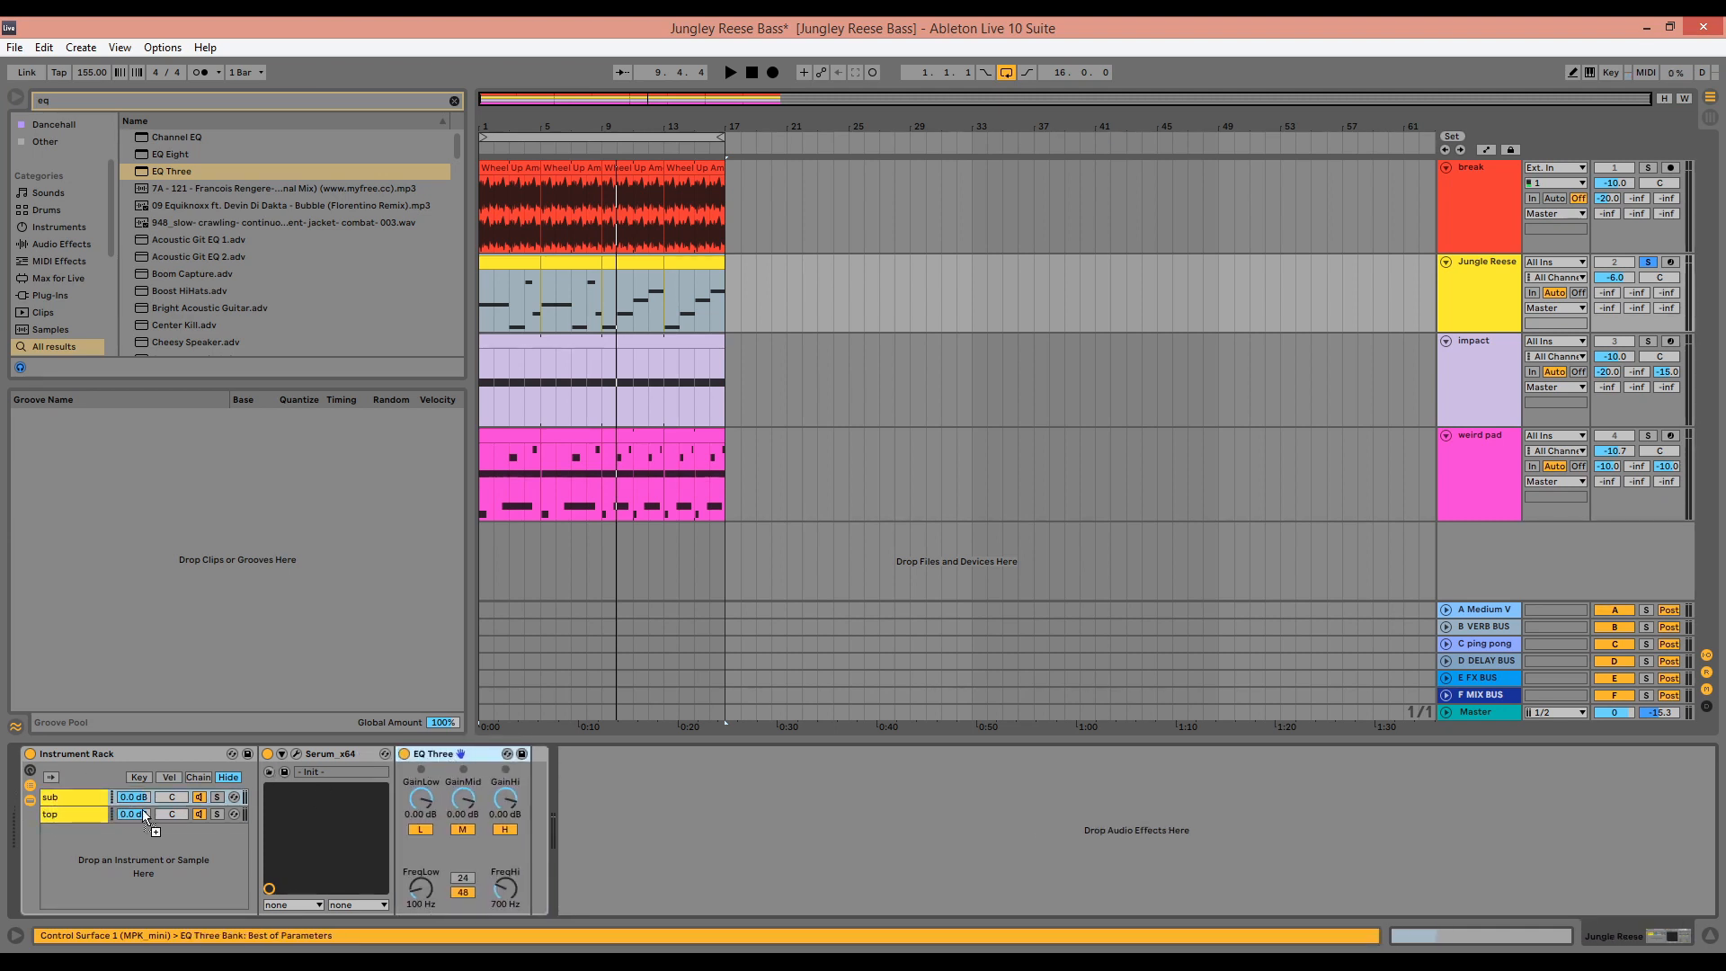
click(90, 799)
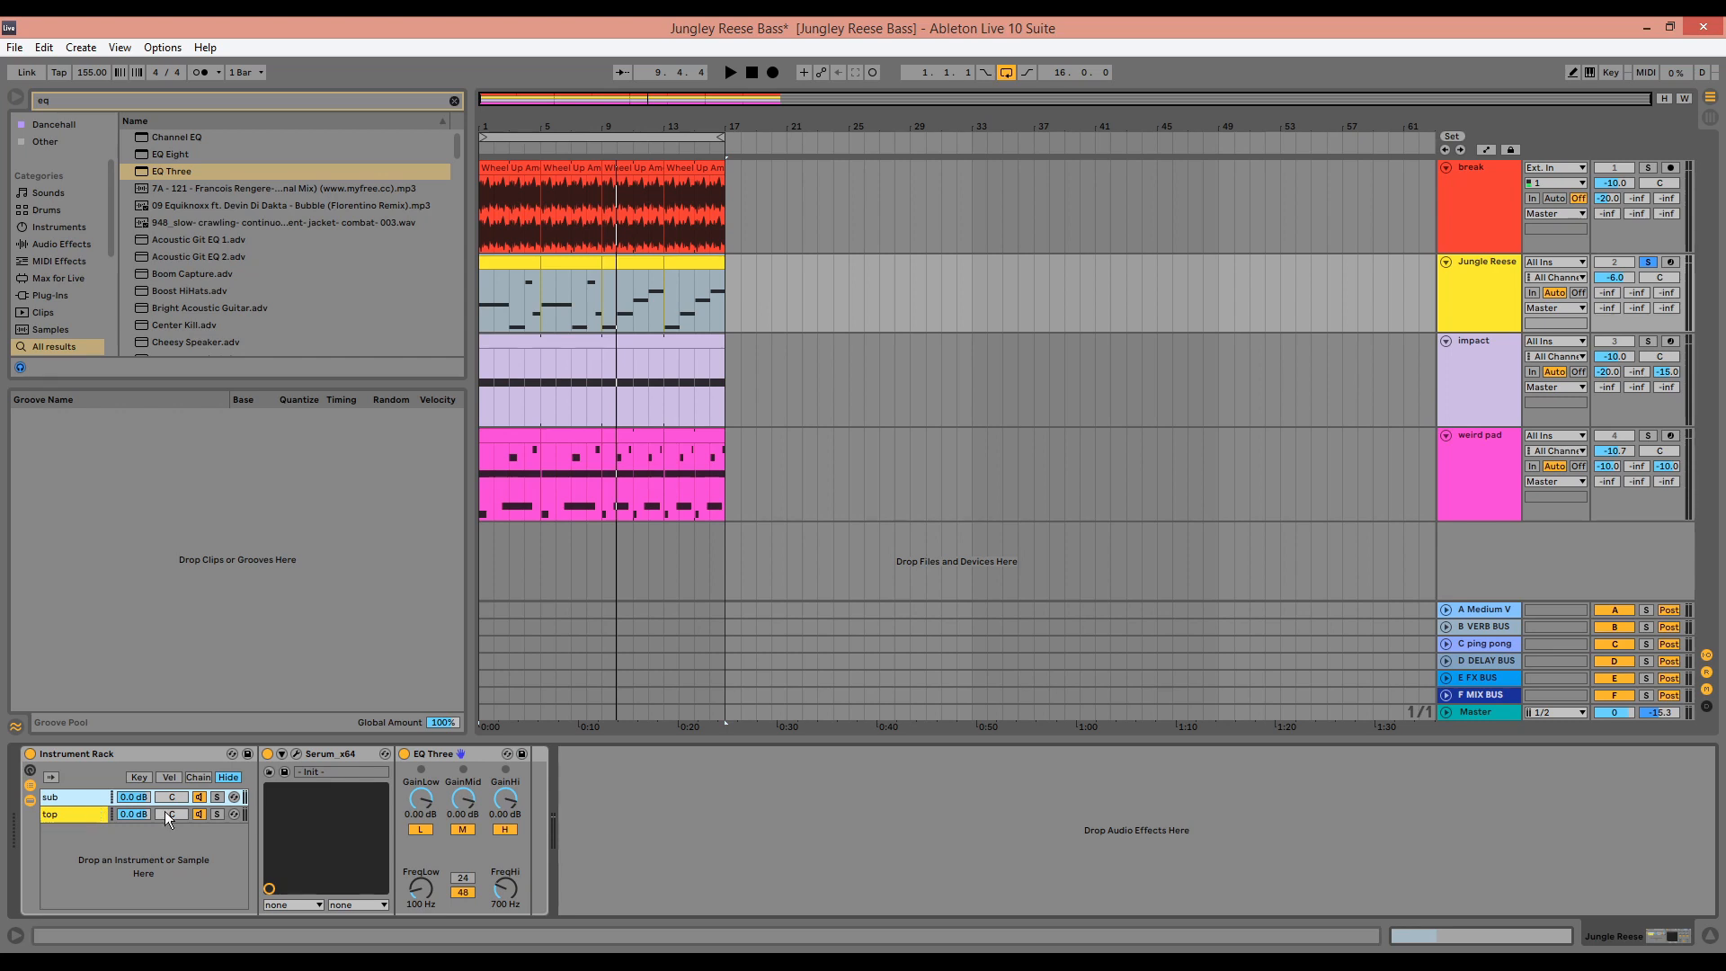
Leave only the low band active in the sub chain's EQ Three and only the mid band in the top chain's
click(464, 829)
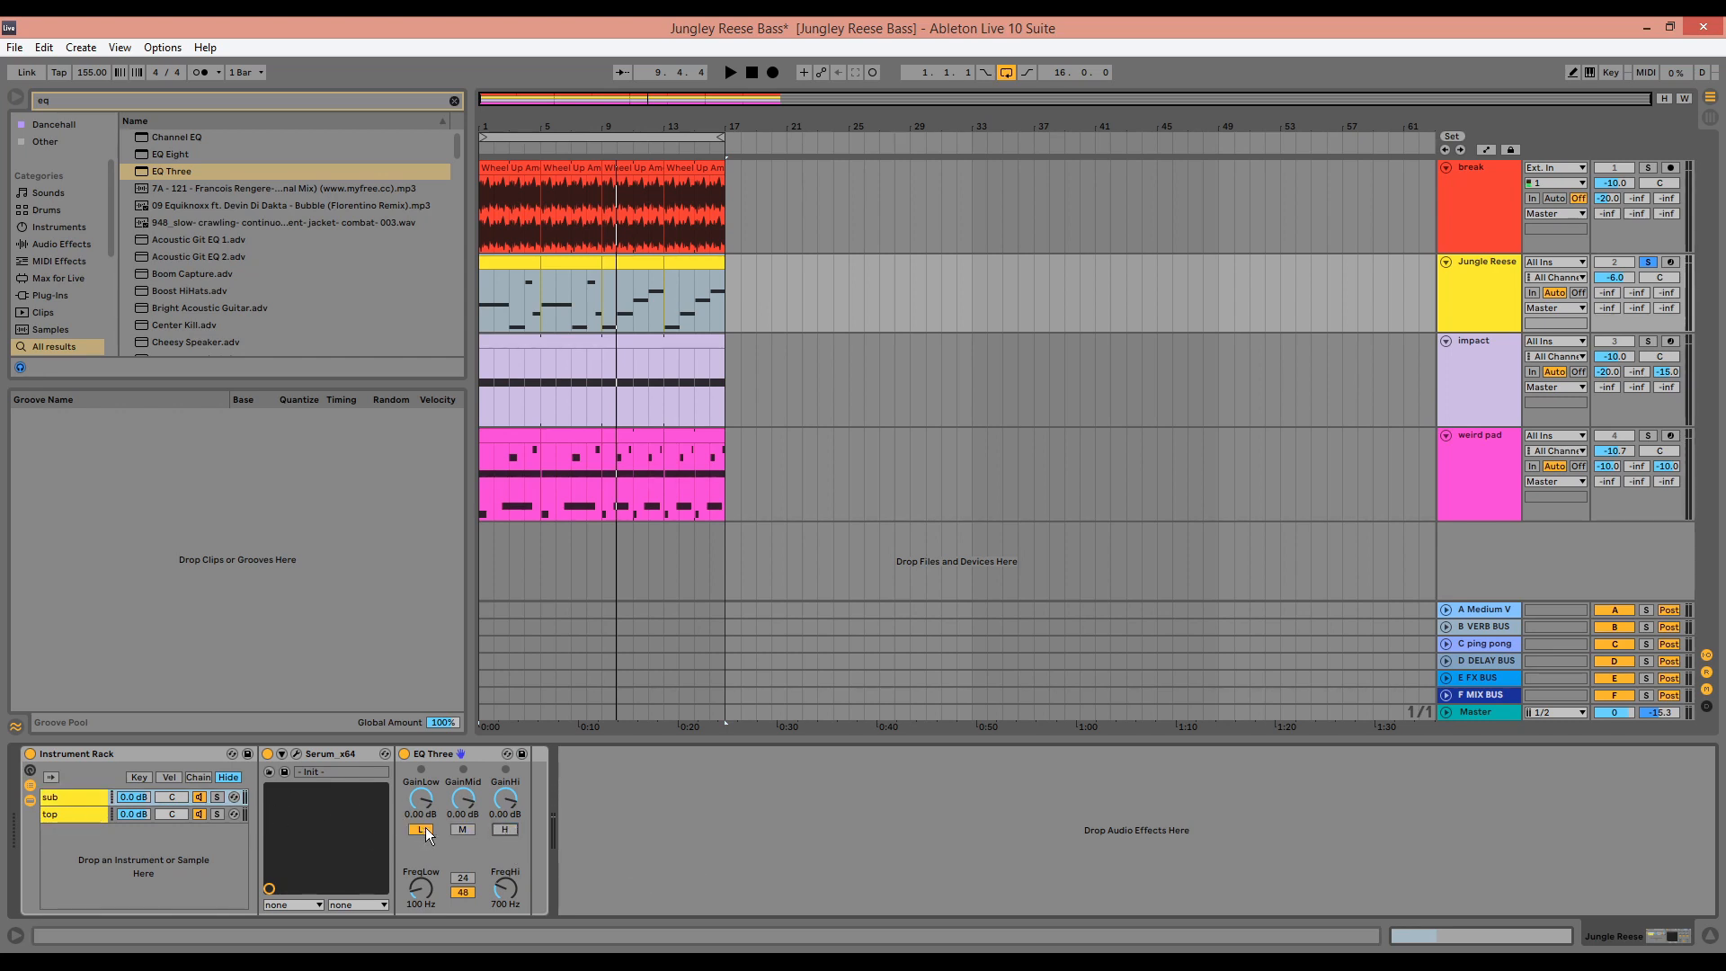
click(67, 814)
click(421, 829)
click(505, 829)
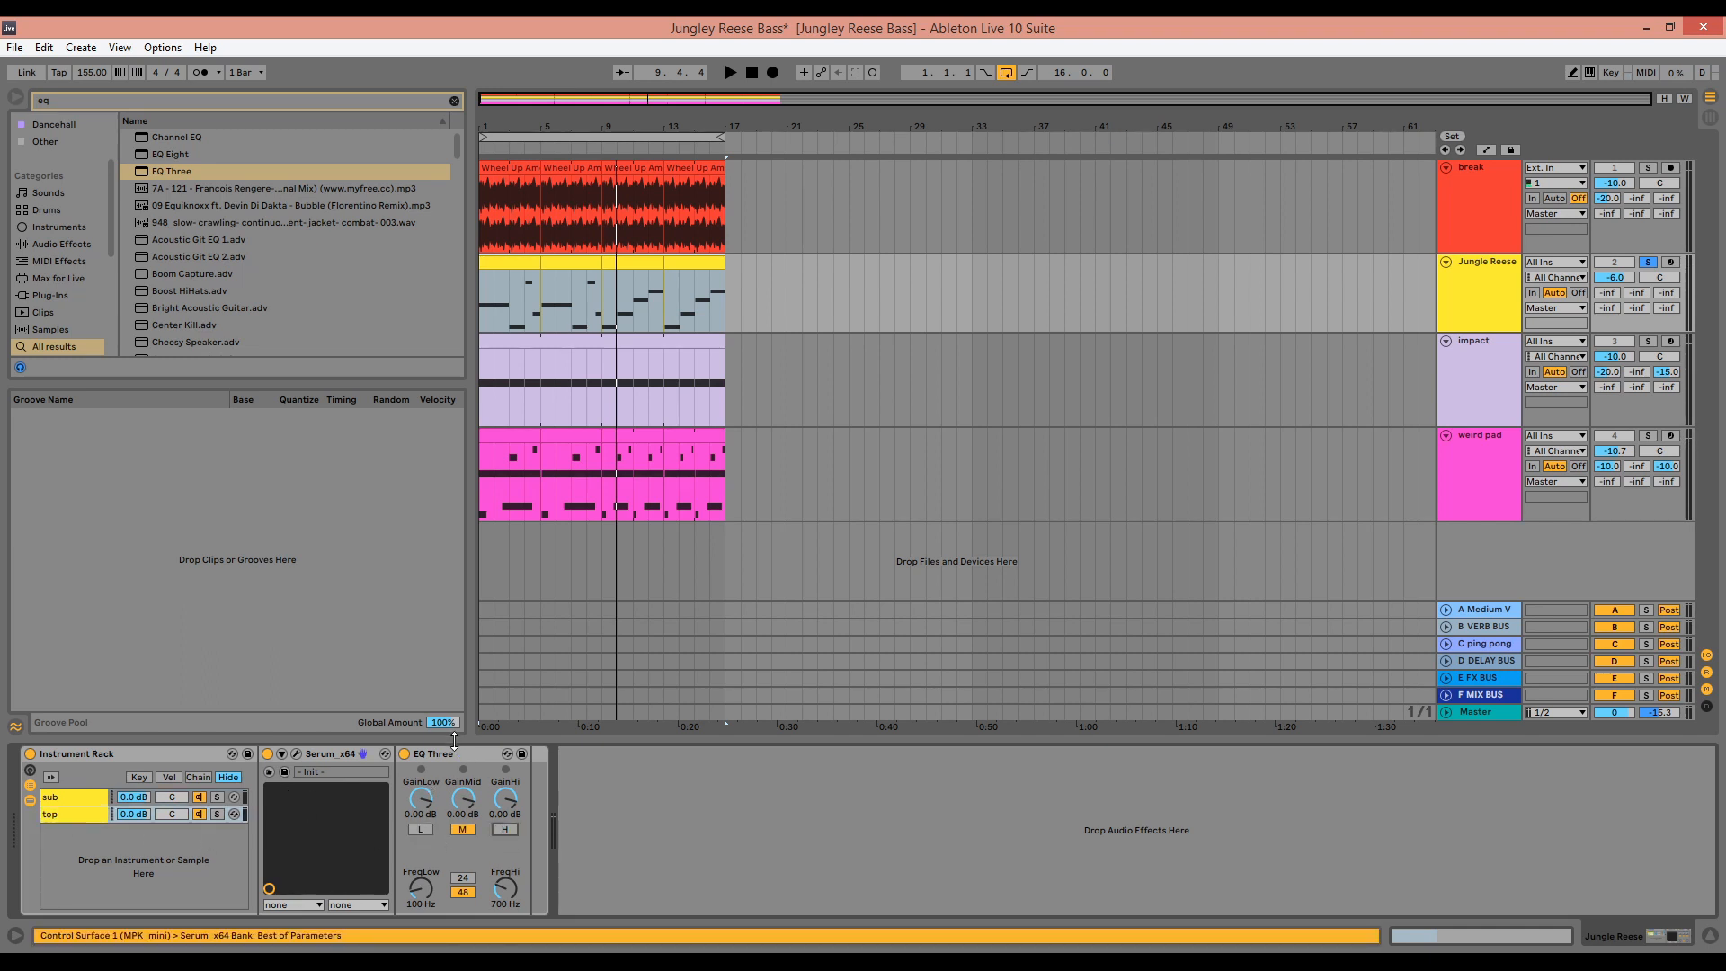
Group the top chain's EQ Three into an Audio Effect Rack and duplicate its chain, leaving only the high band active in the copy
click(470, 755)
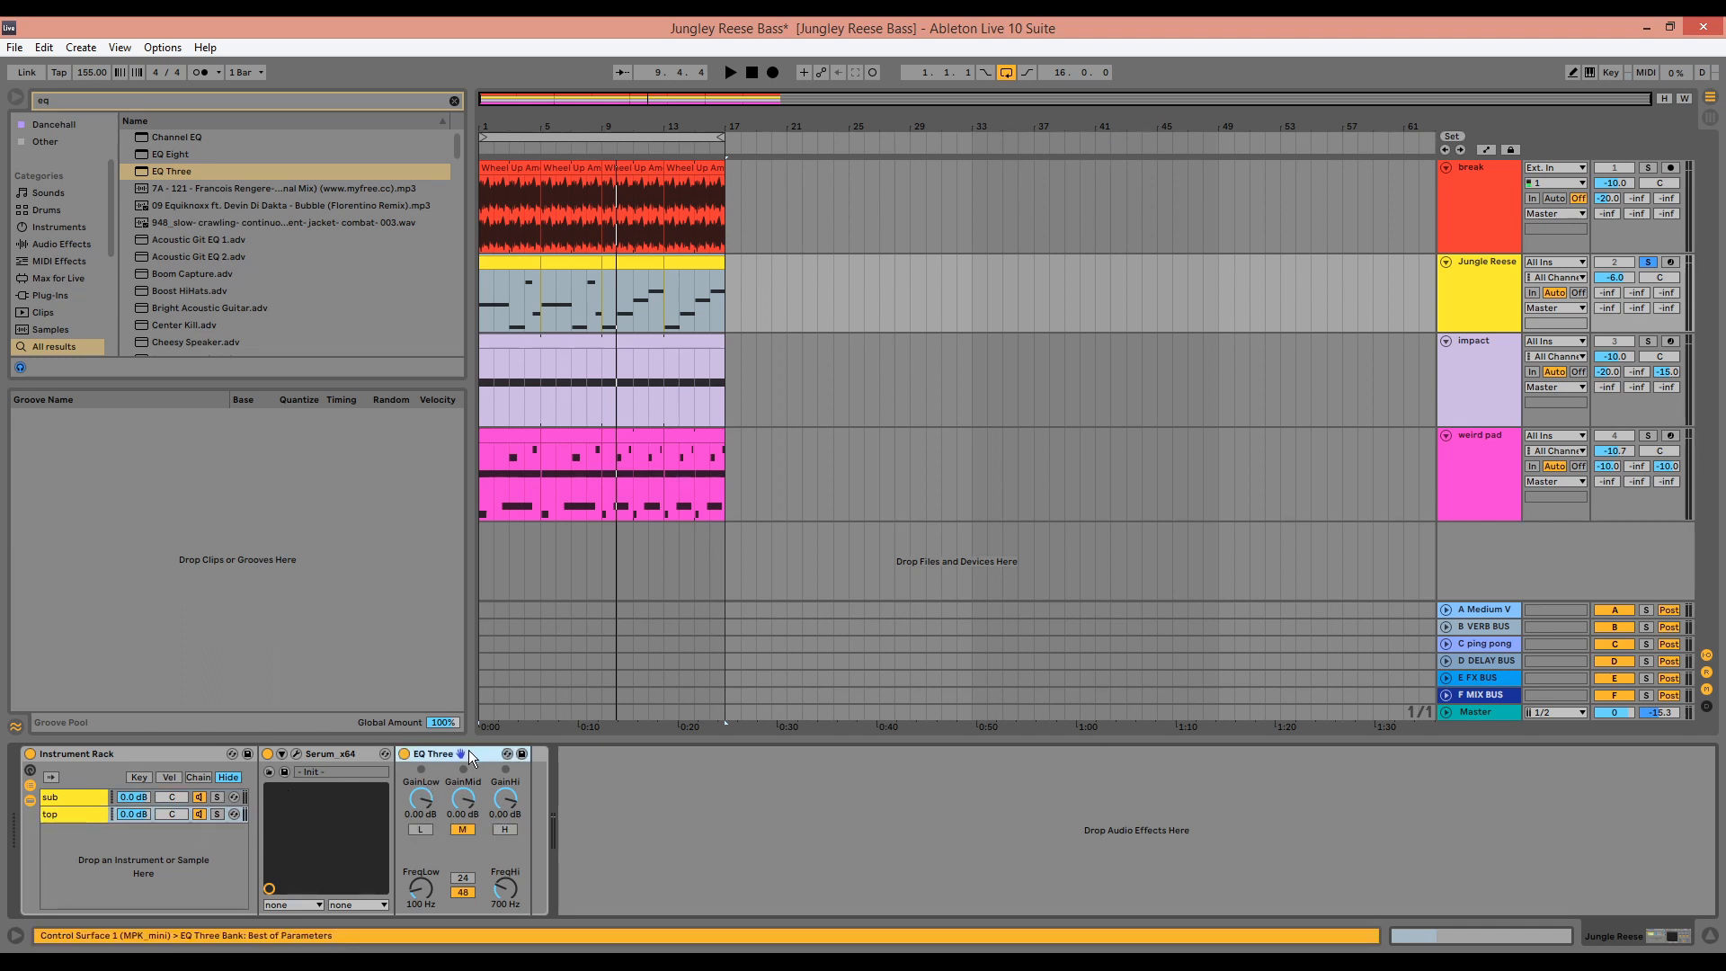
key(ctrl+g)
click(407, 785)
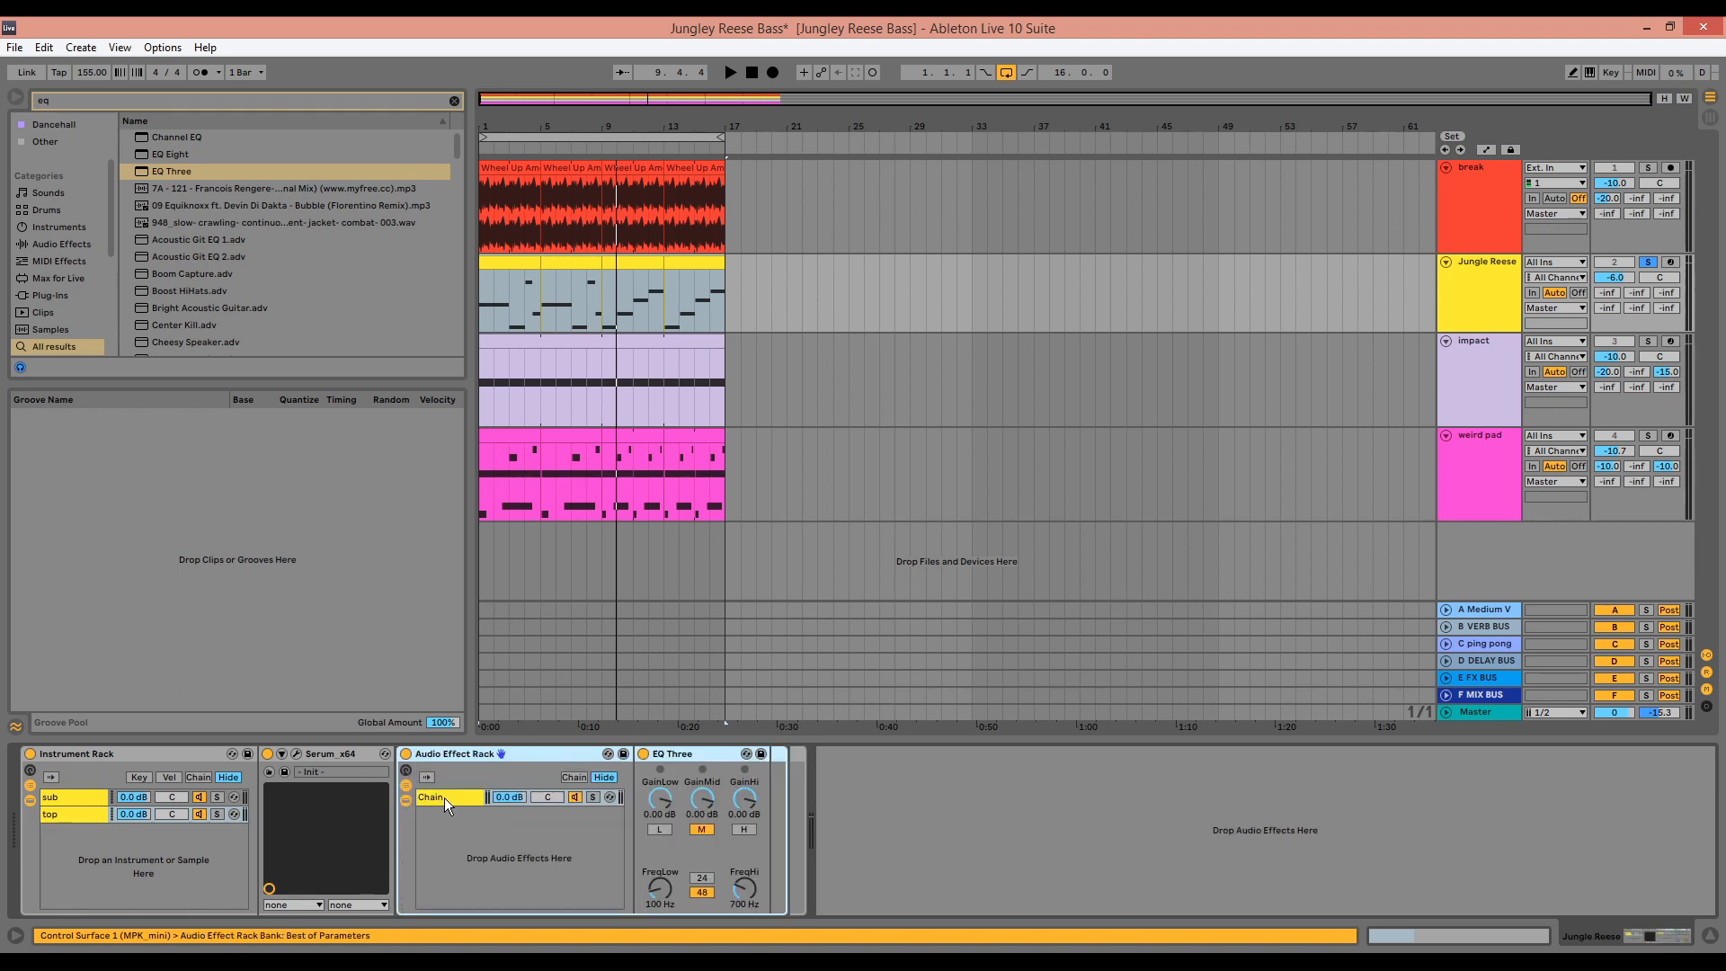
key(ctrl+d)
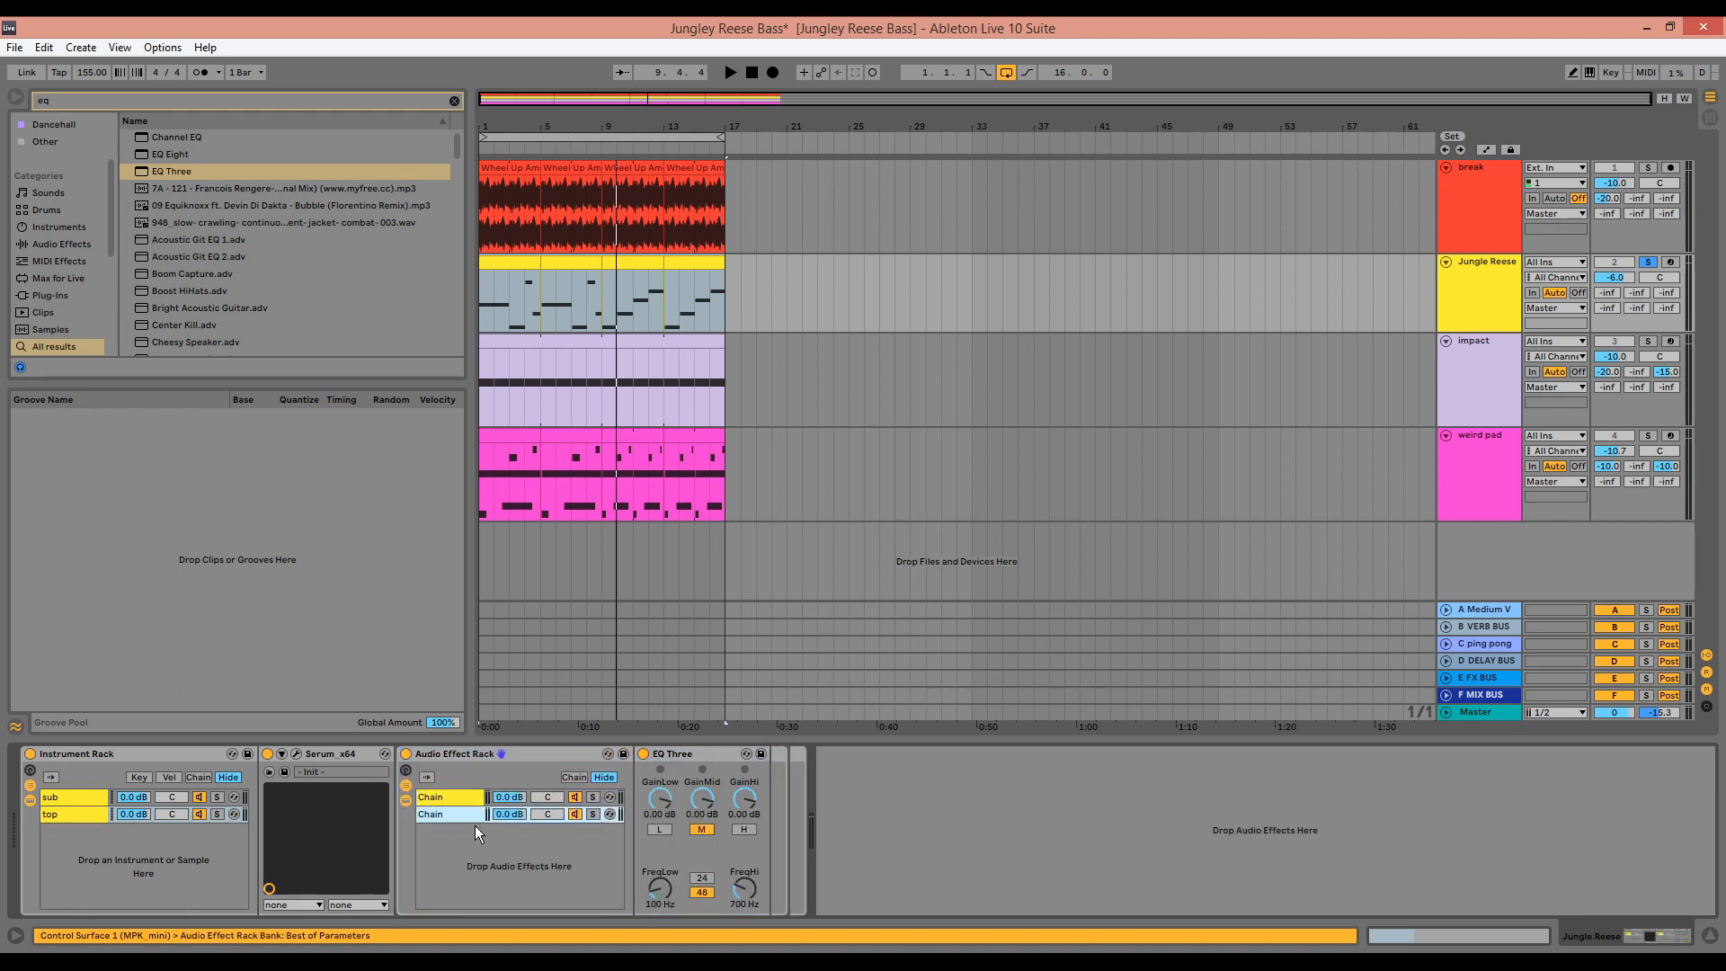
click(736, 828)
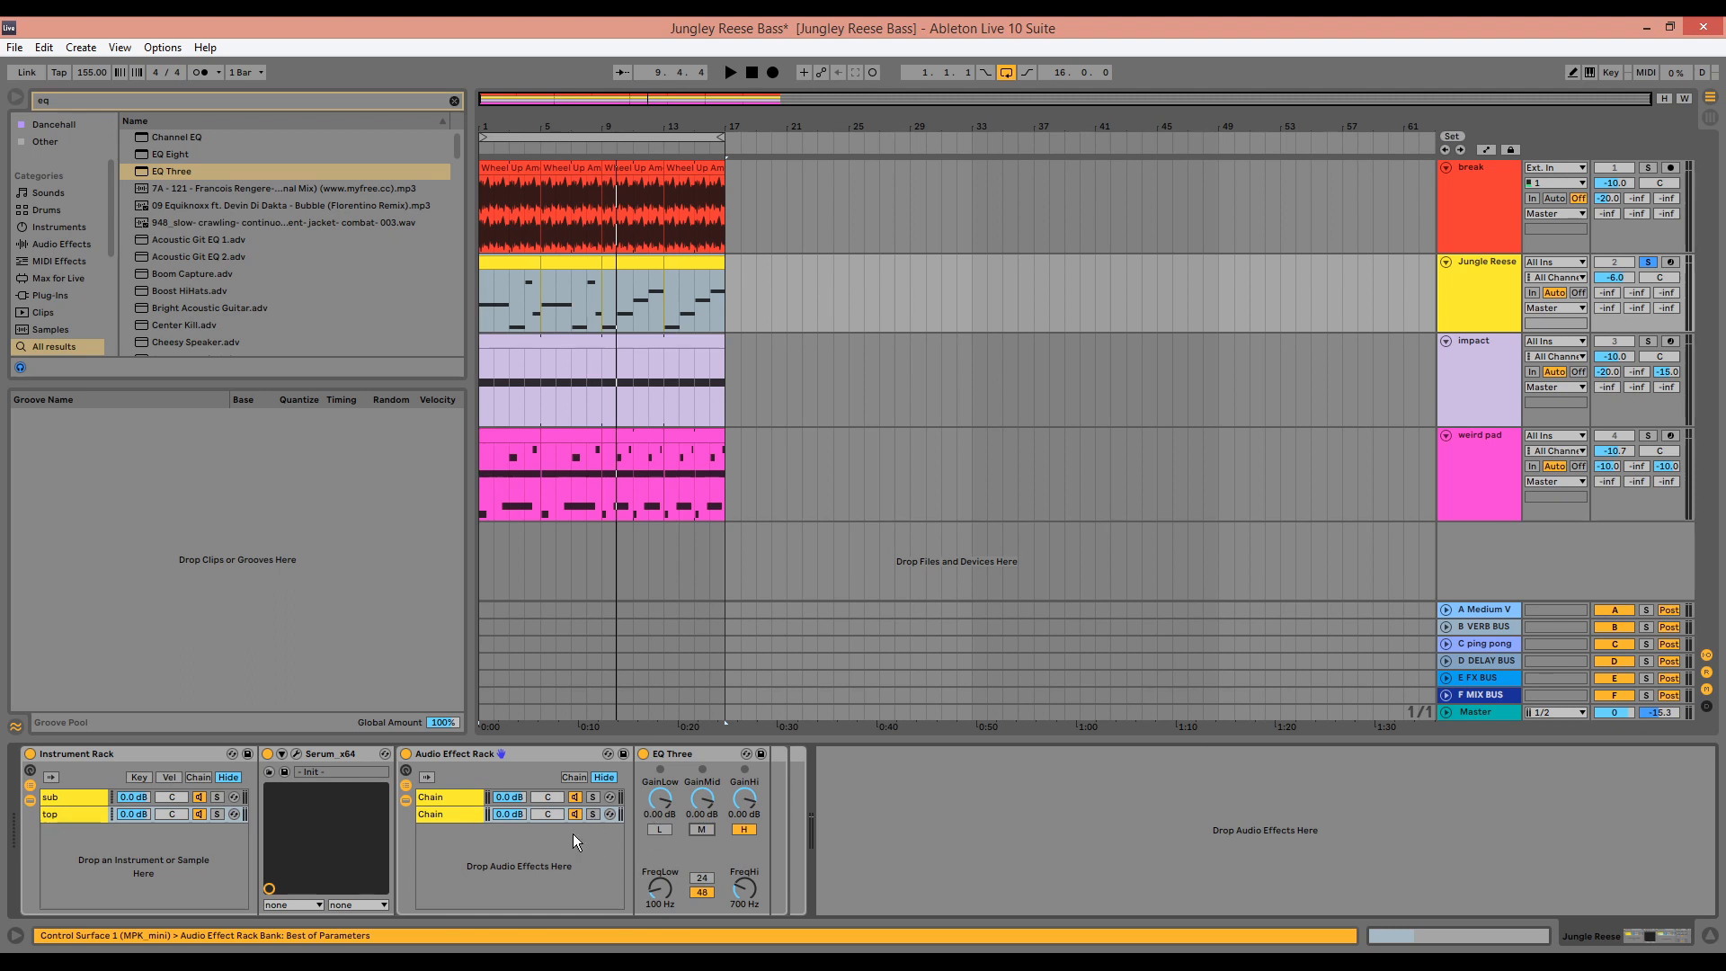
Rename the Audio Effect Rack's first chain to mid and its second chain to high
click(449, 795)
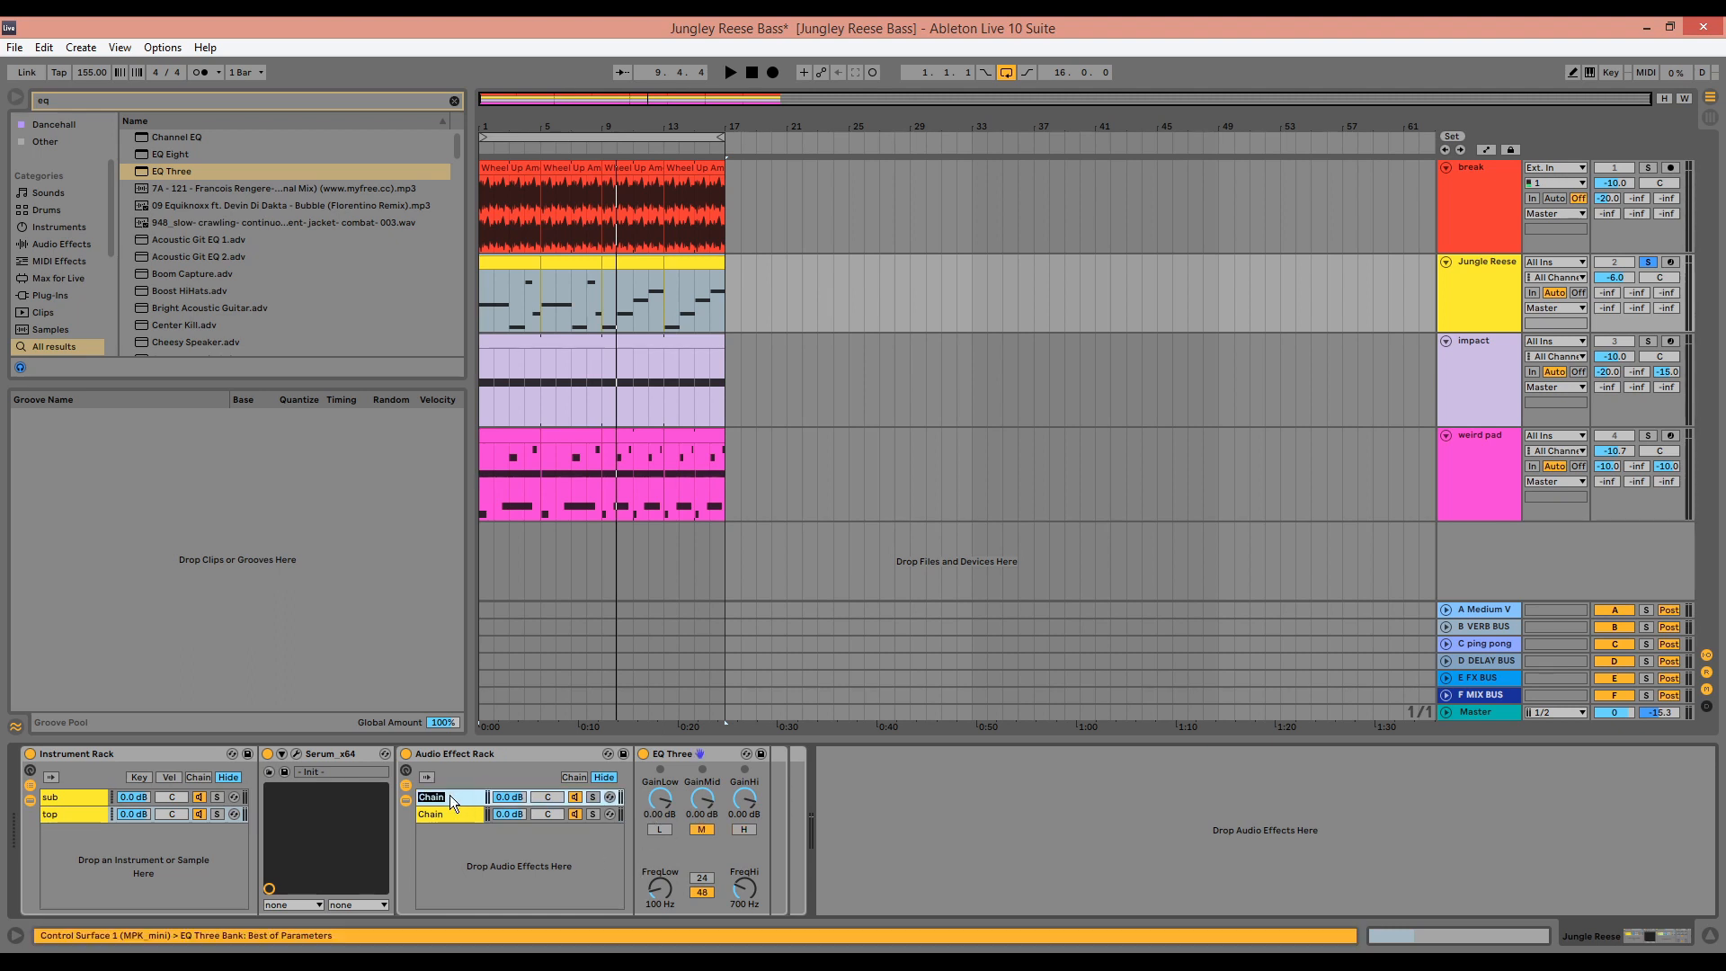
text(mid)
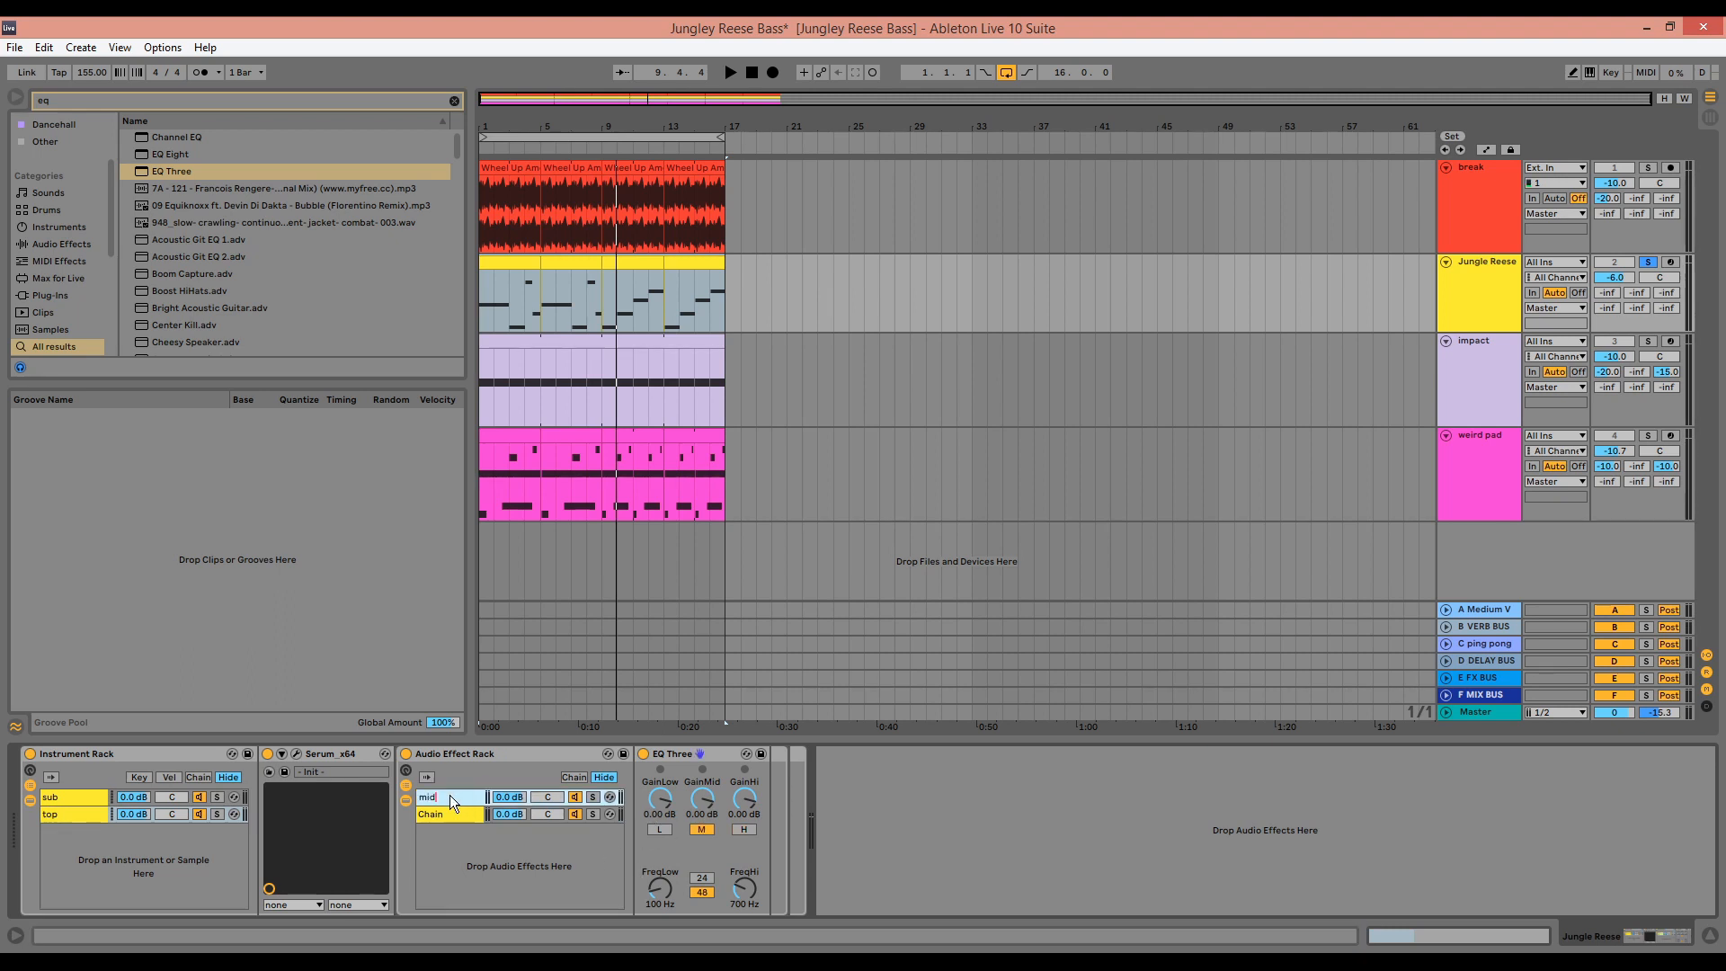
key(Return)
click(451, 814)
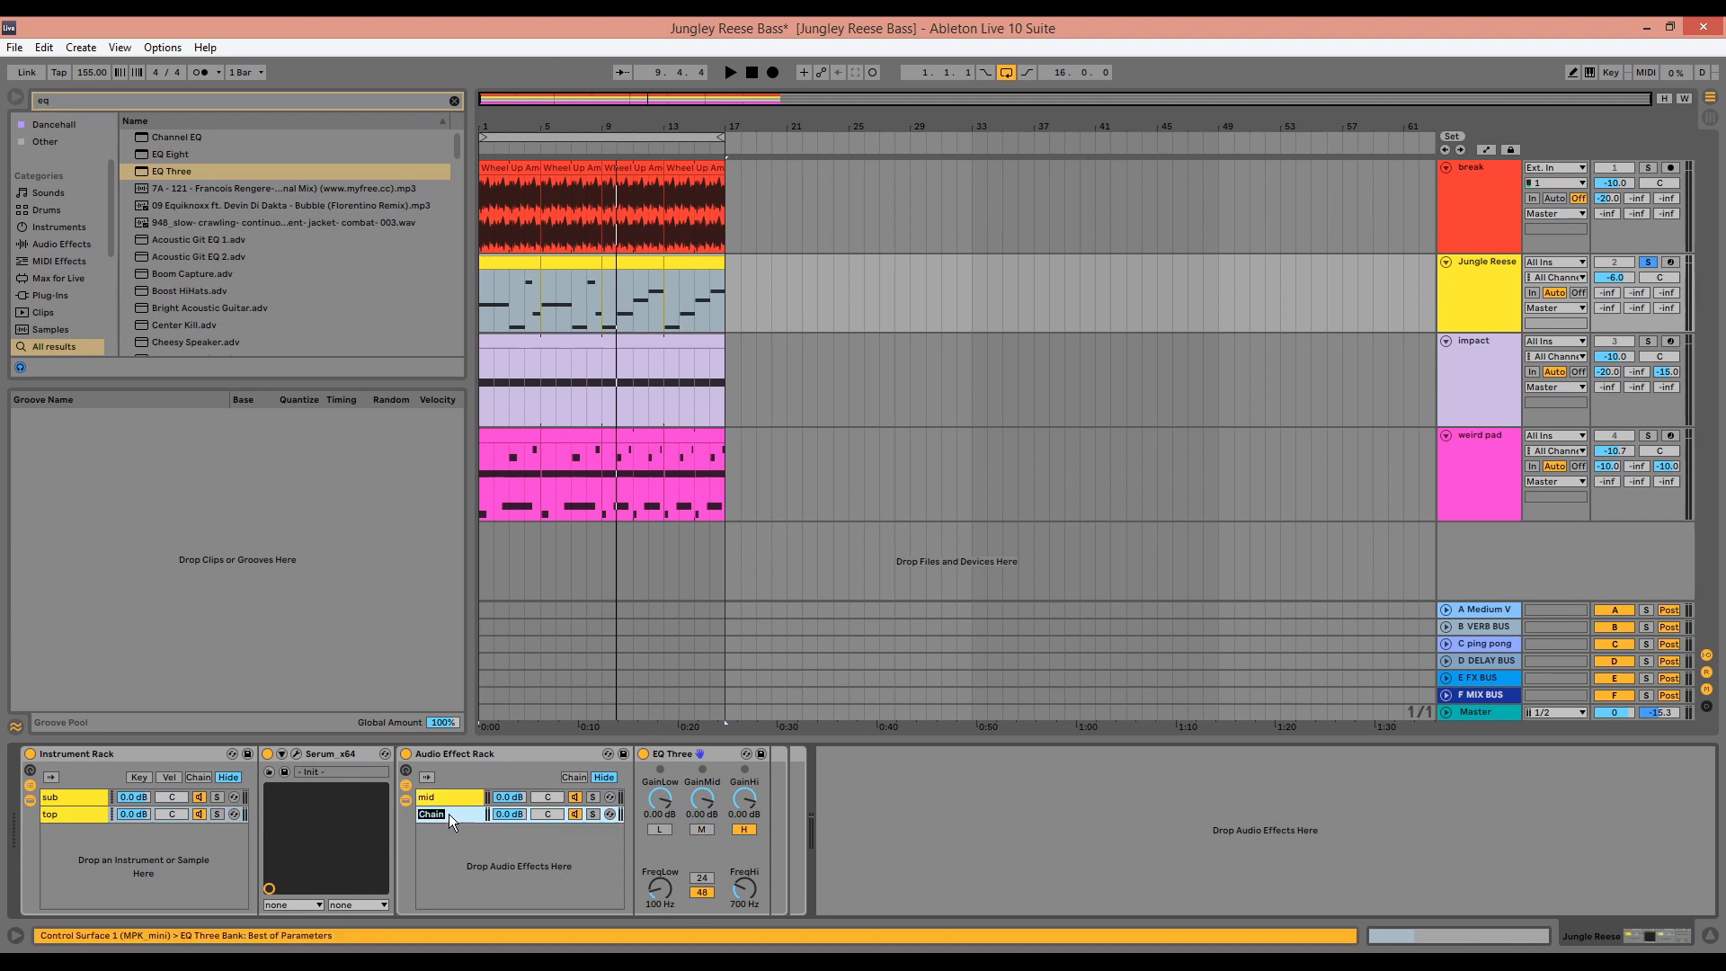
text(high)
key(Return)
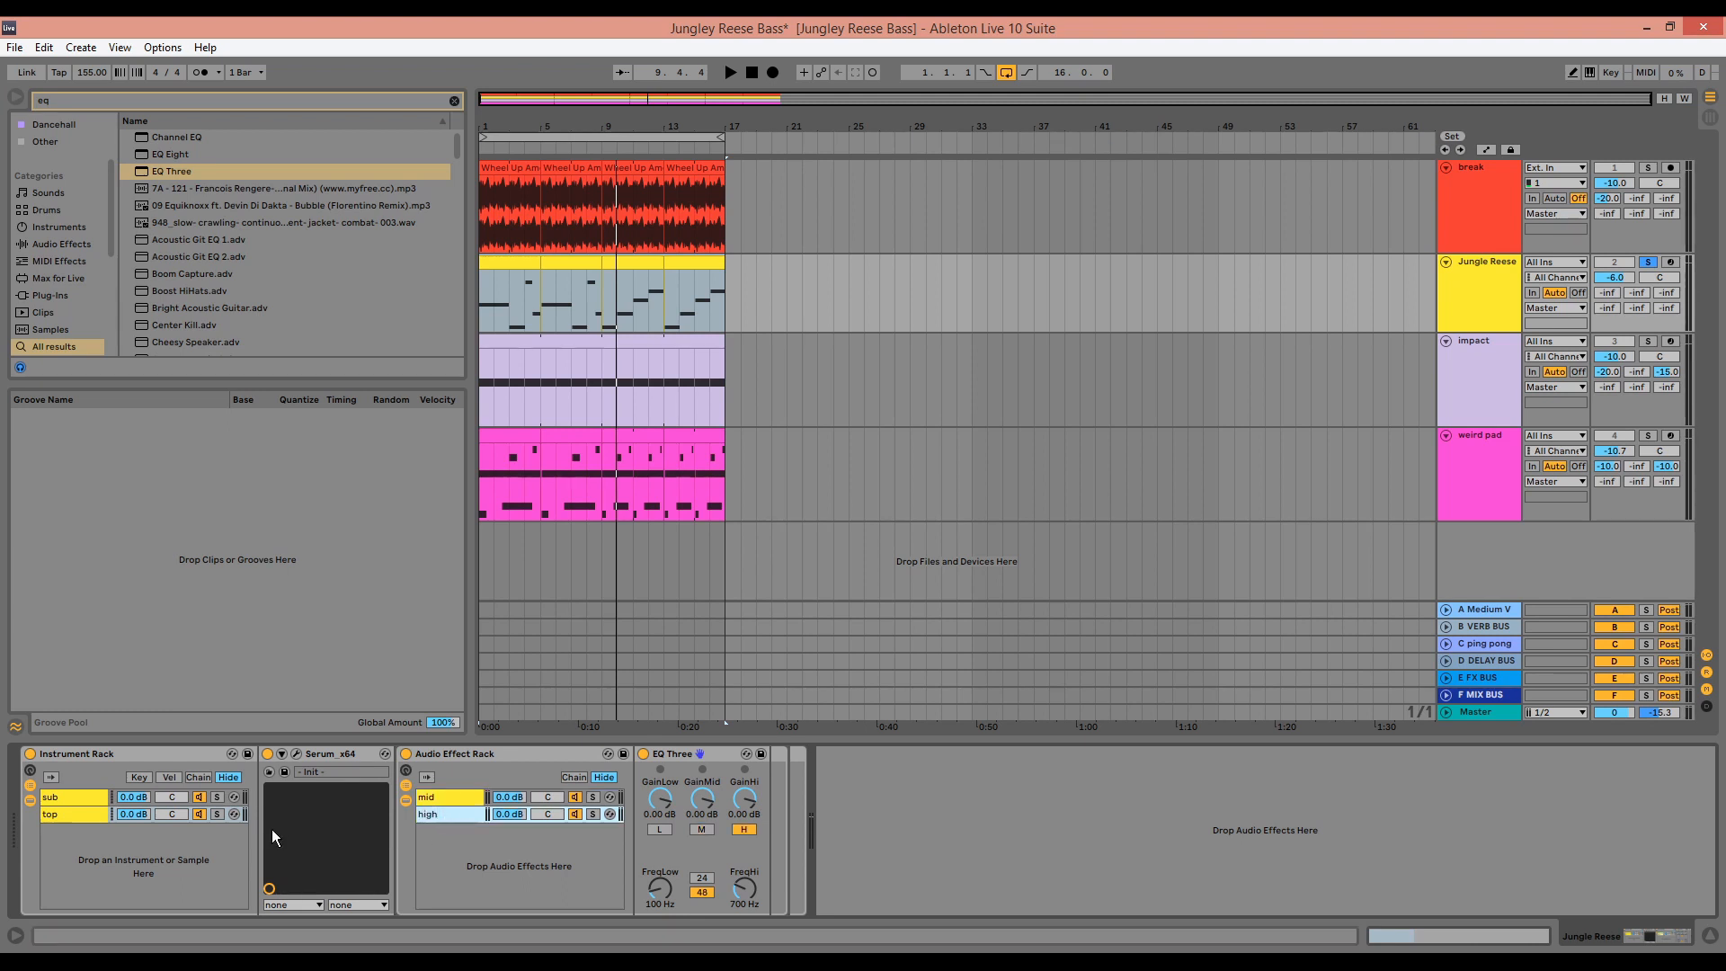
In the sub chain's Serum, disable oscillator A and enable the sine sub oscillator at octave -2, auditioning the result
click(69, 799)
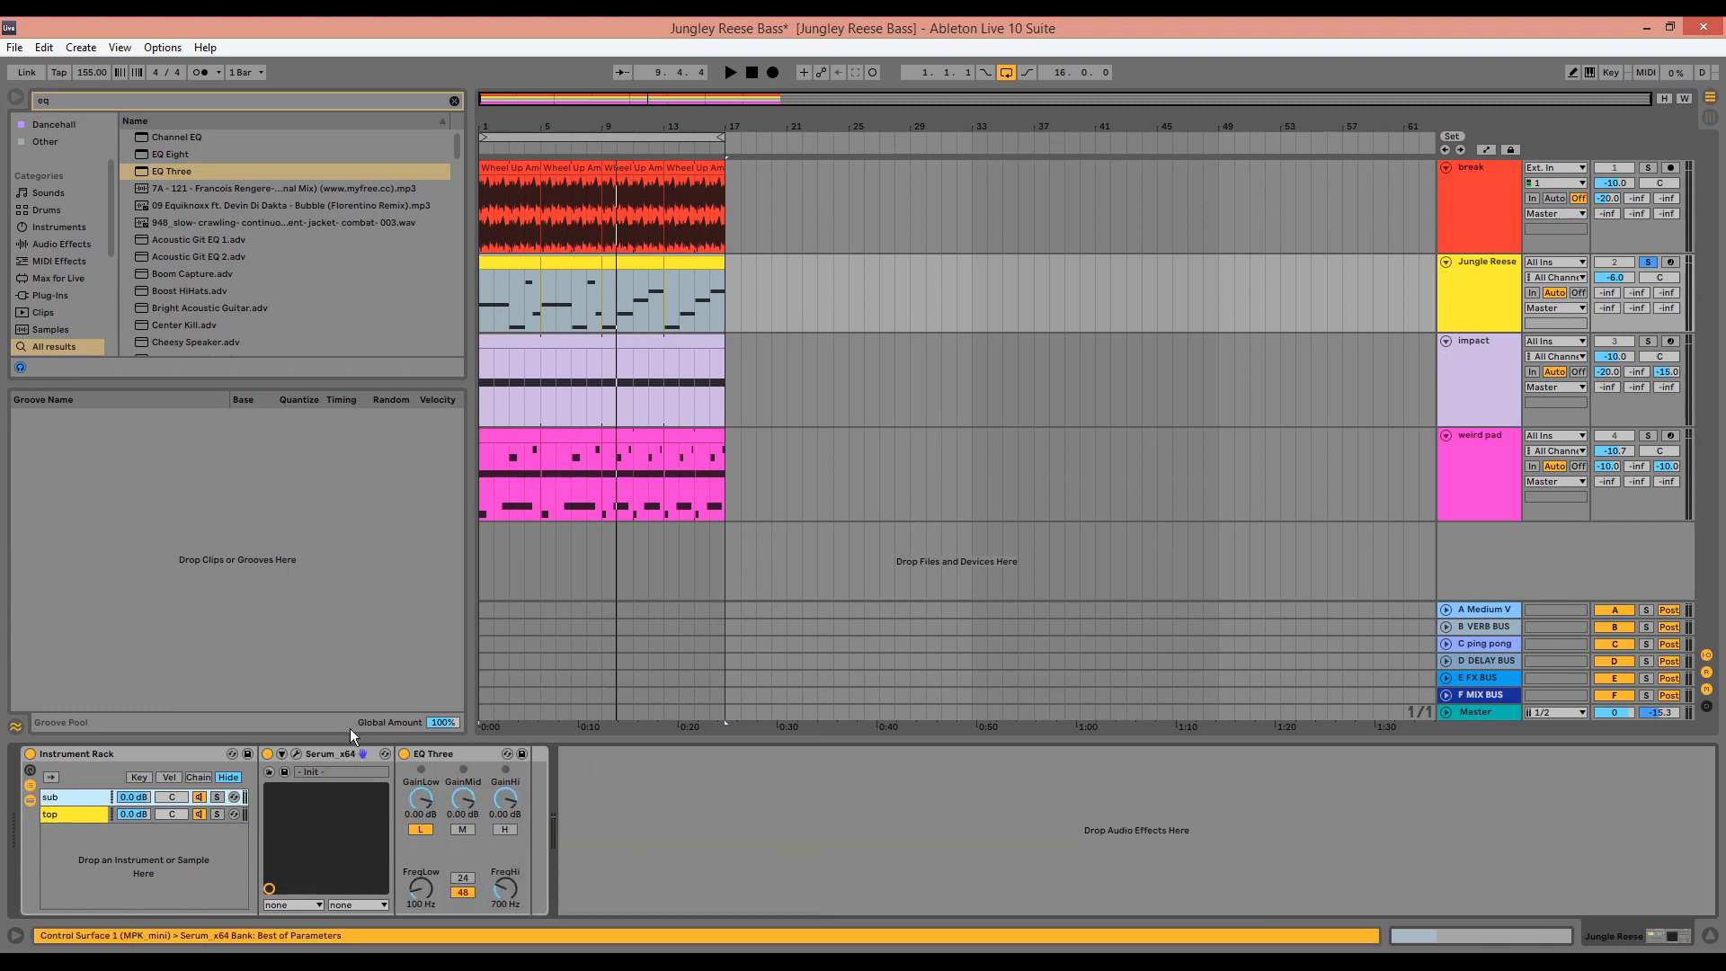
click(297, 752)
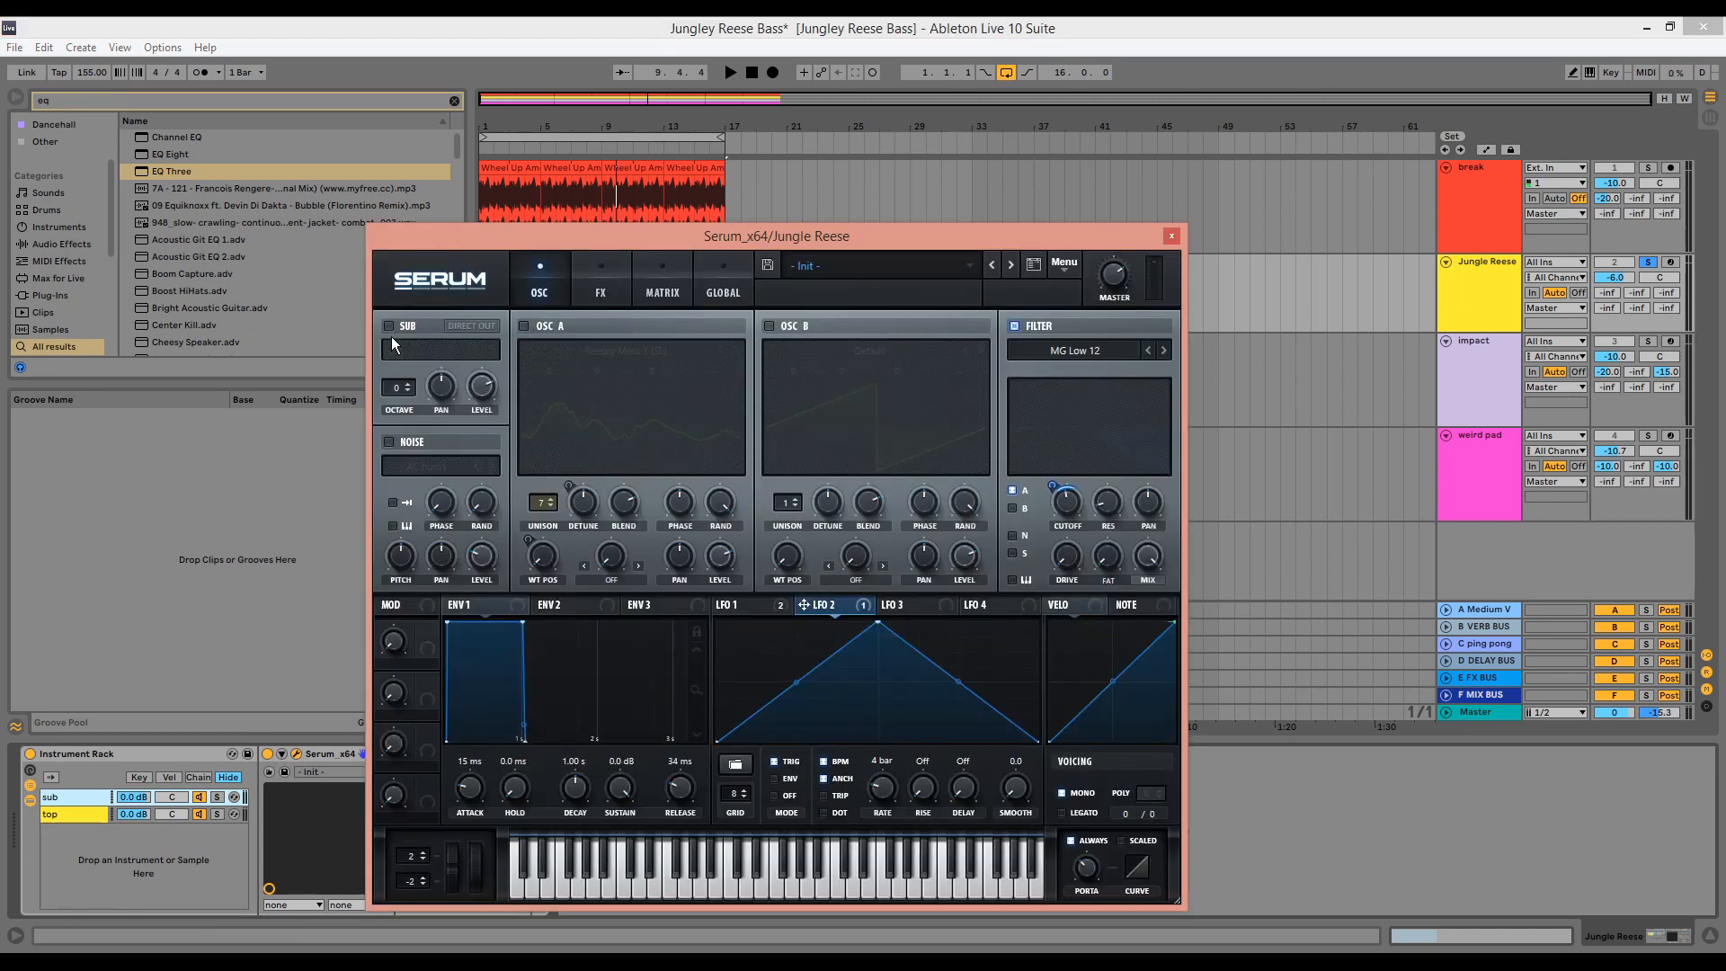
click(389, 328)
key(space)
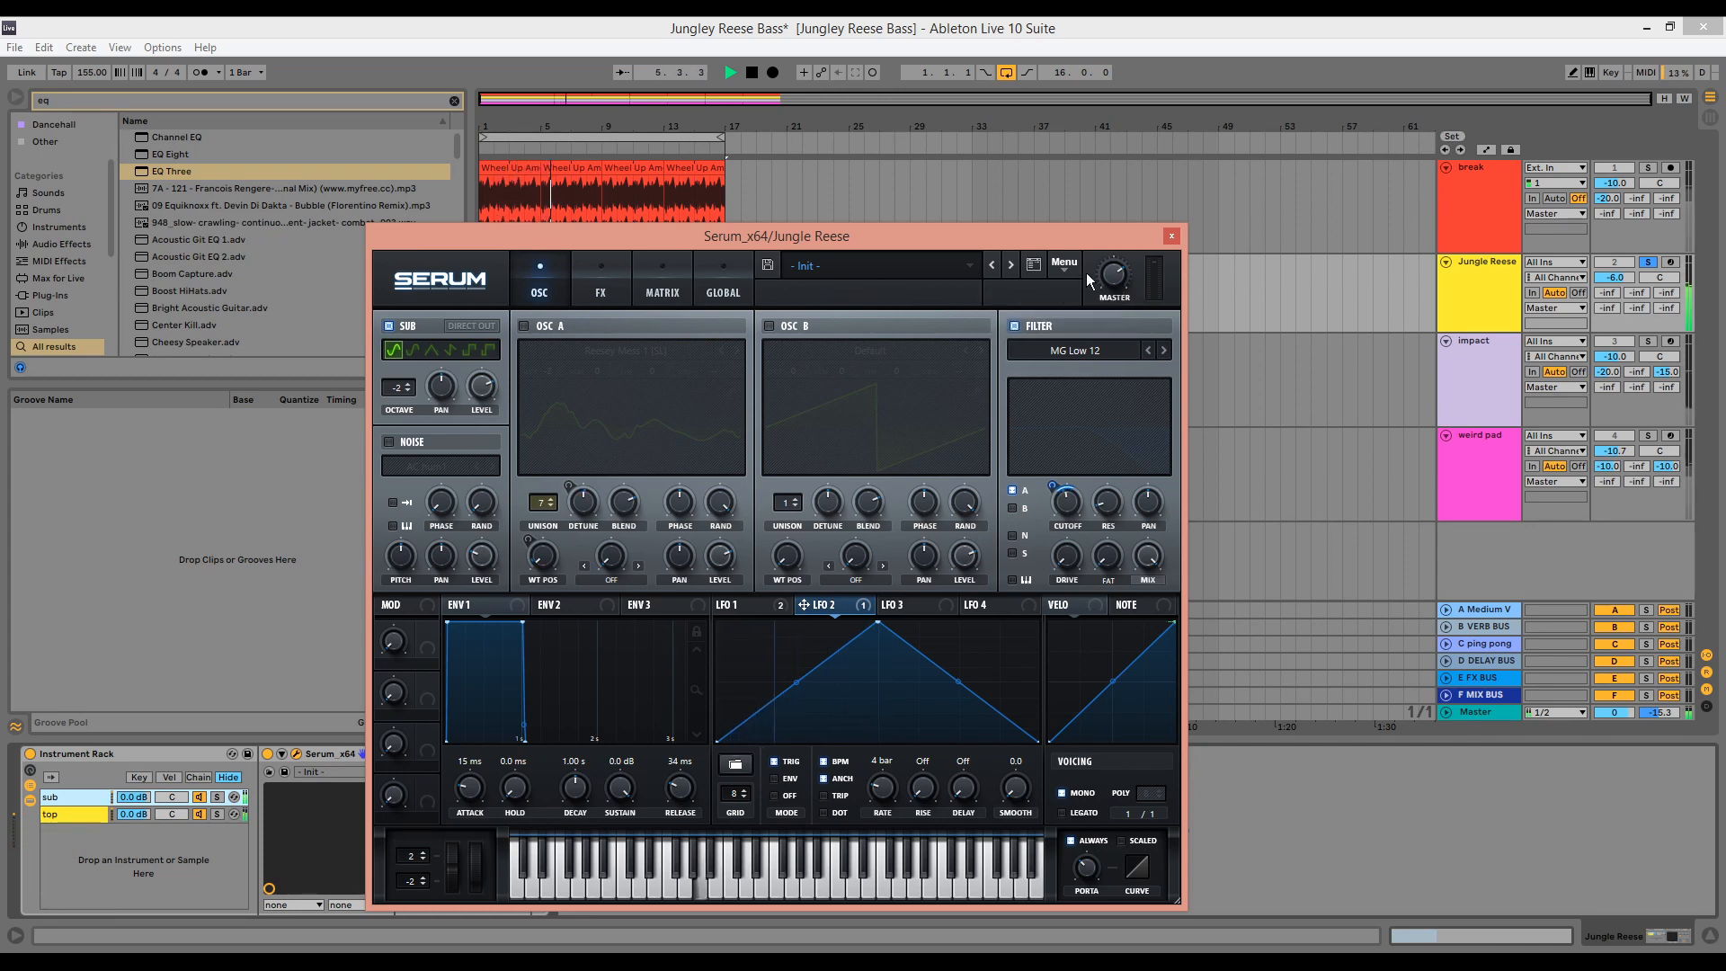
key(space)
click(1172, 239)
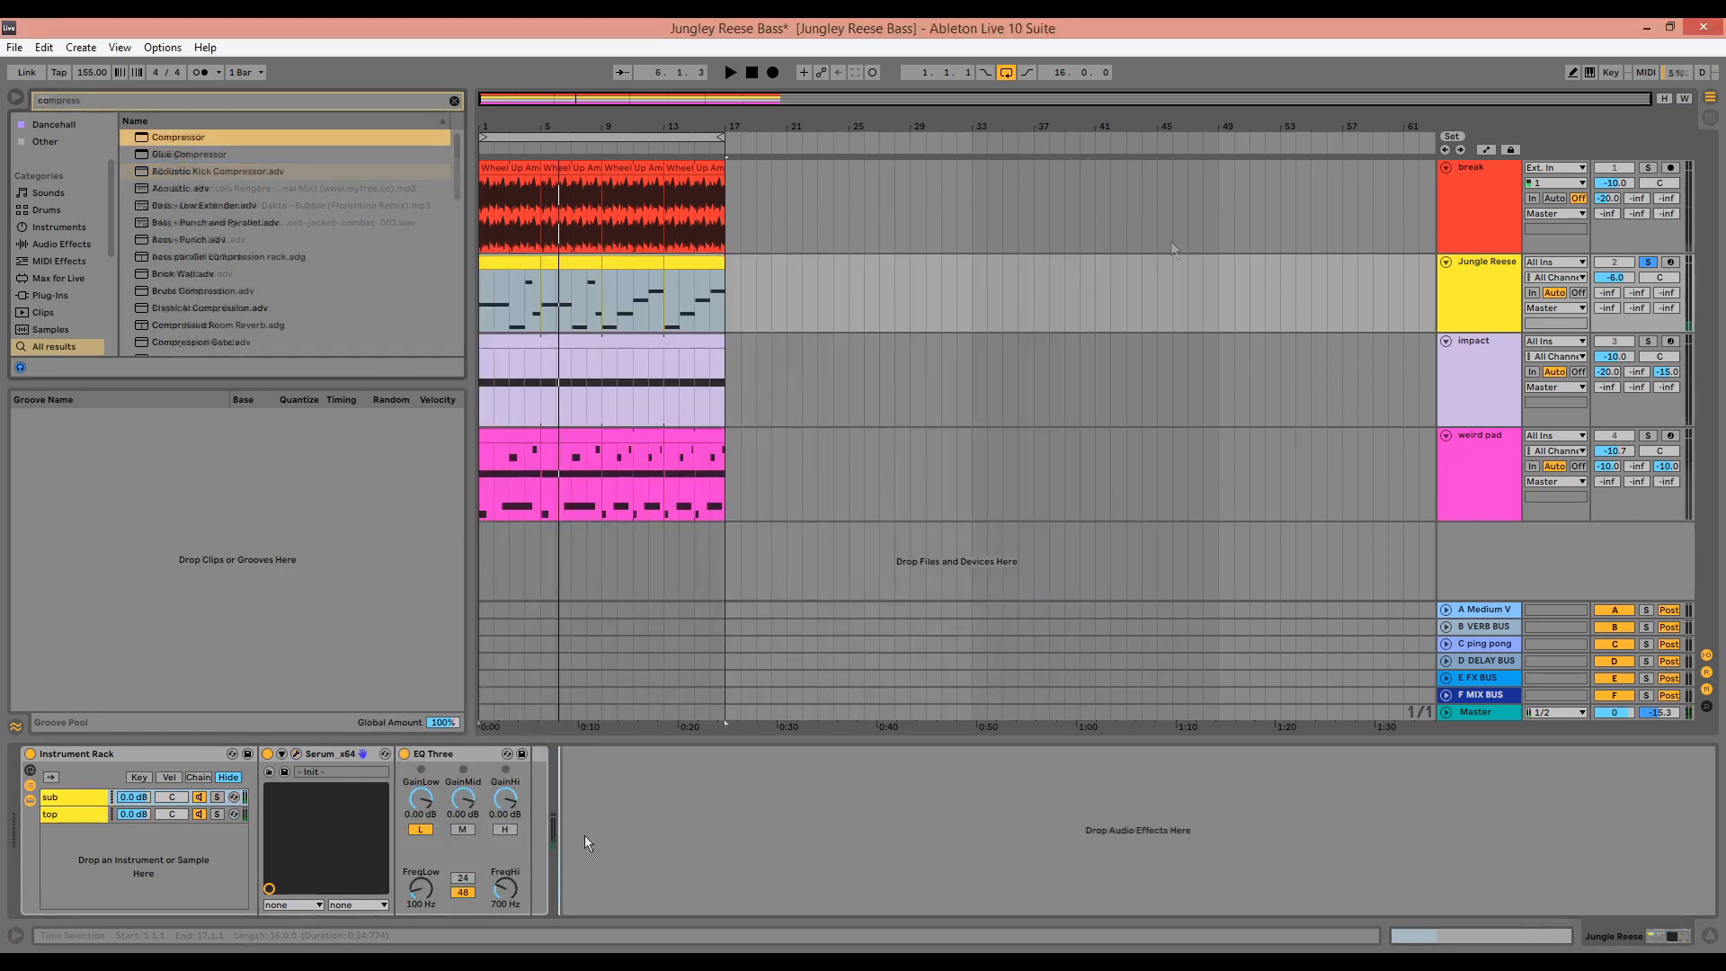
Add a Compressor before the sub chain's EQ Three, with RMS detection, makeup gain off and automatic release
drag(585, 835, 523, 836)
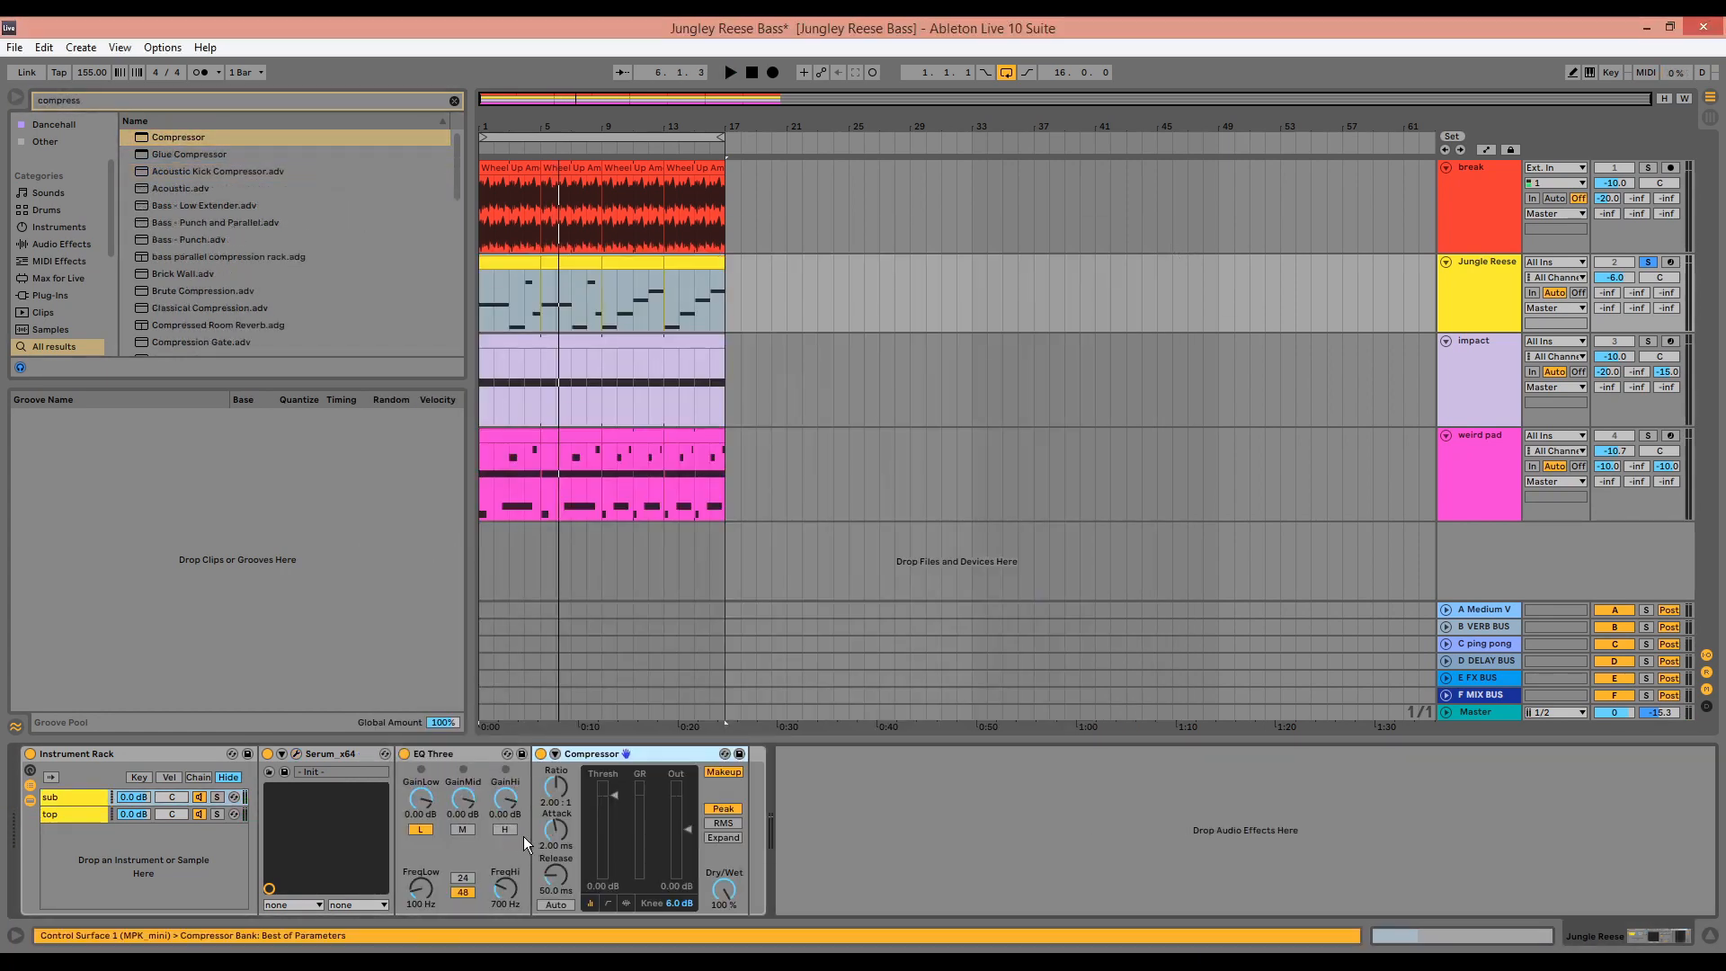
click(720, 822)
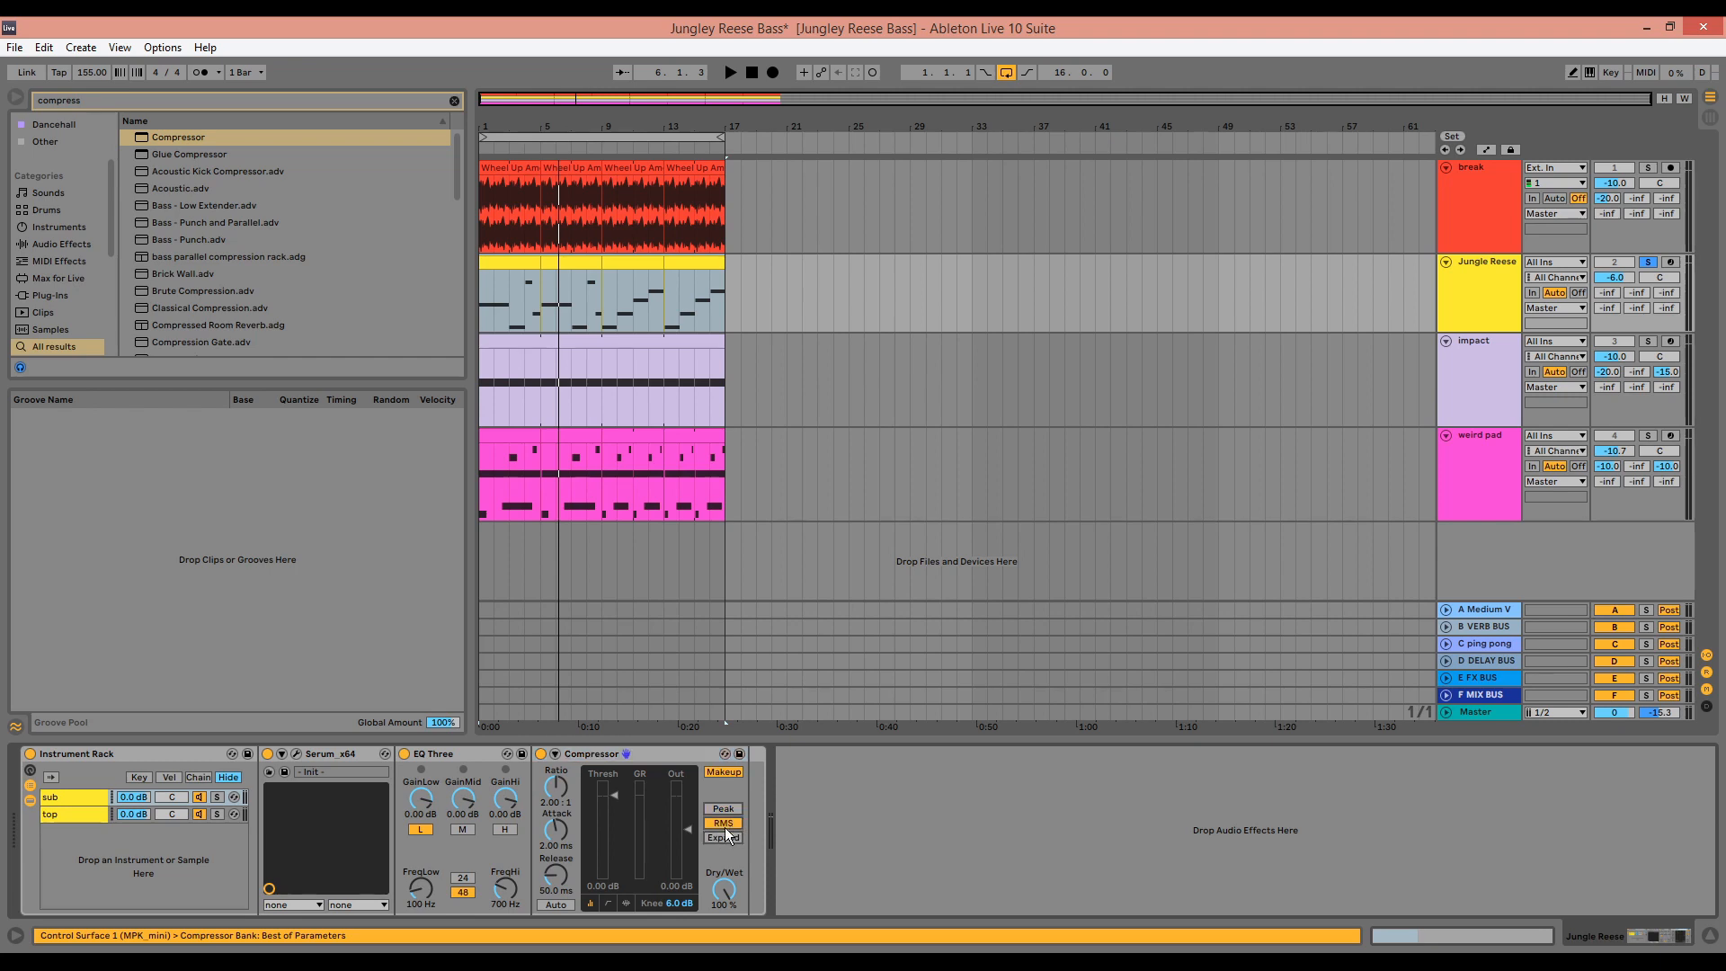
drag(385, 784, 386, 786)
click(436, 905)
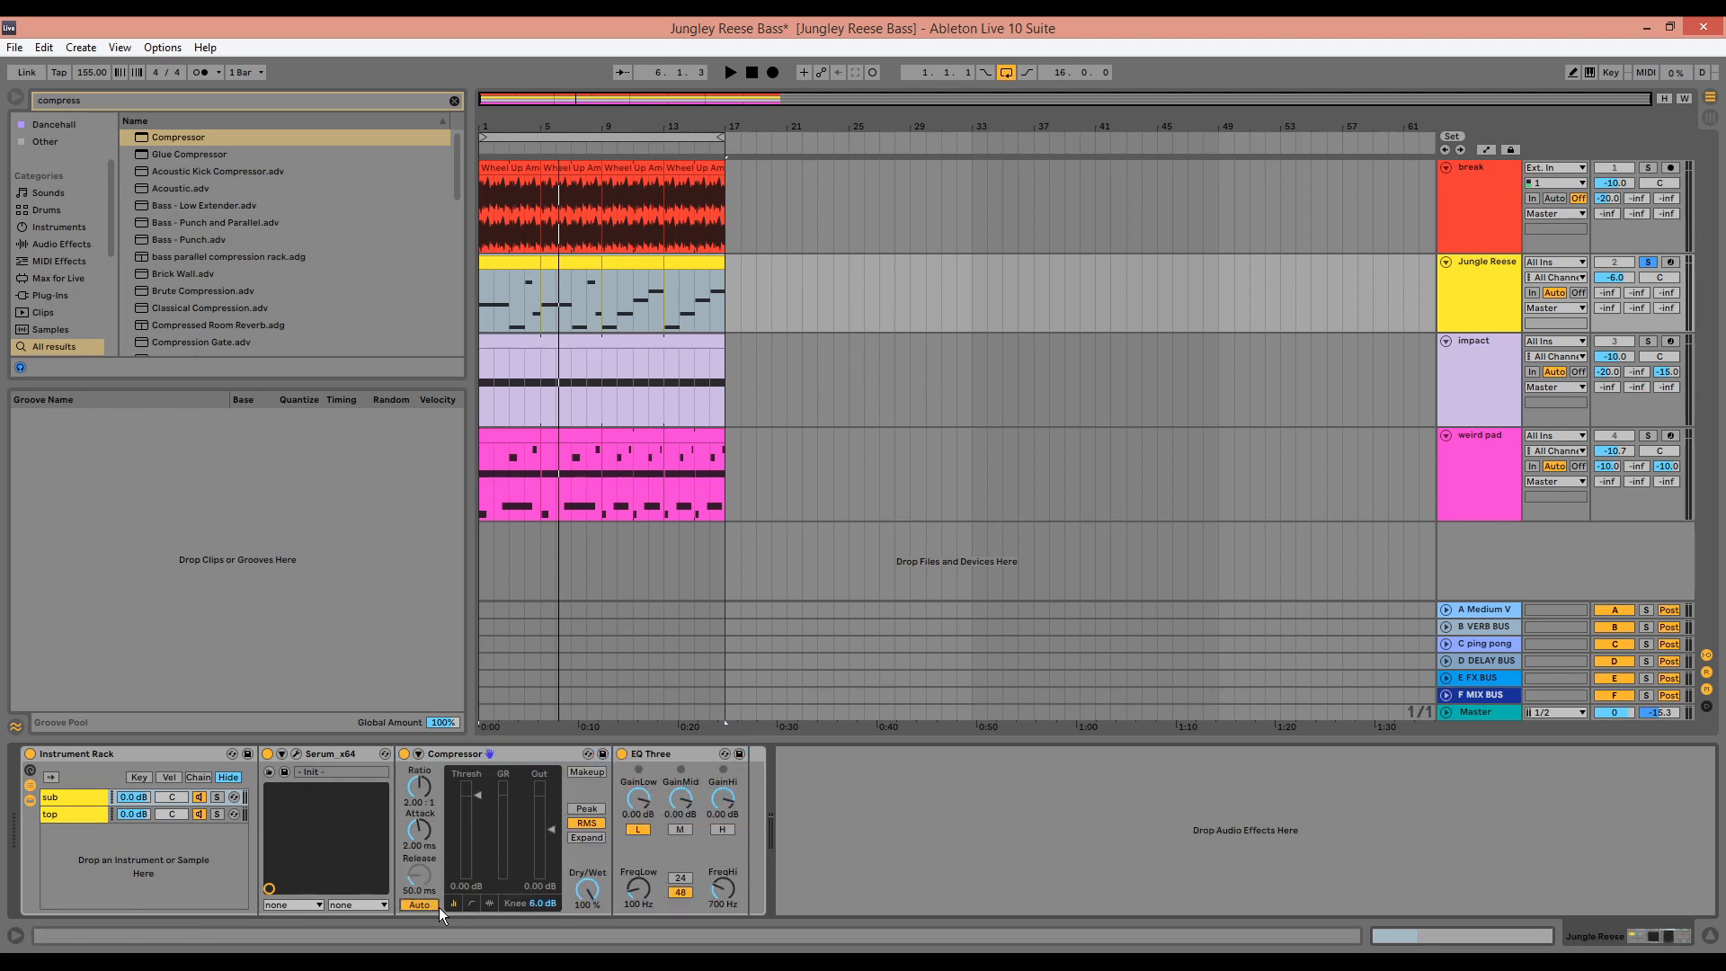
Set the sub chain Compressor's threshold to -28.1 dB and its output gain to 8.26 dB during playback
key(space)
drag(480, 795, 480, 852)
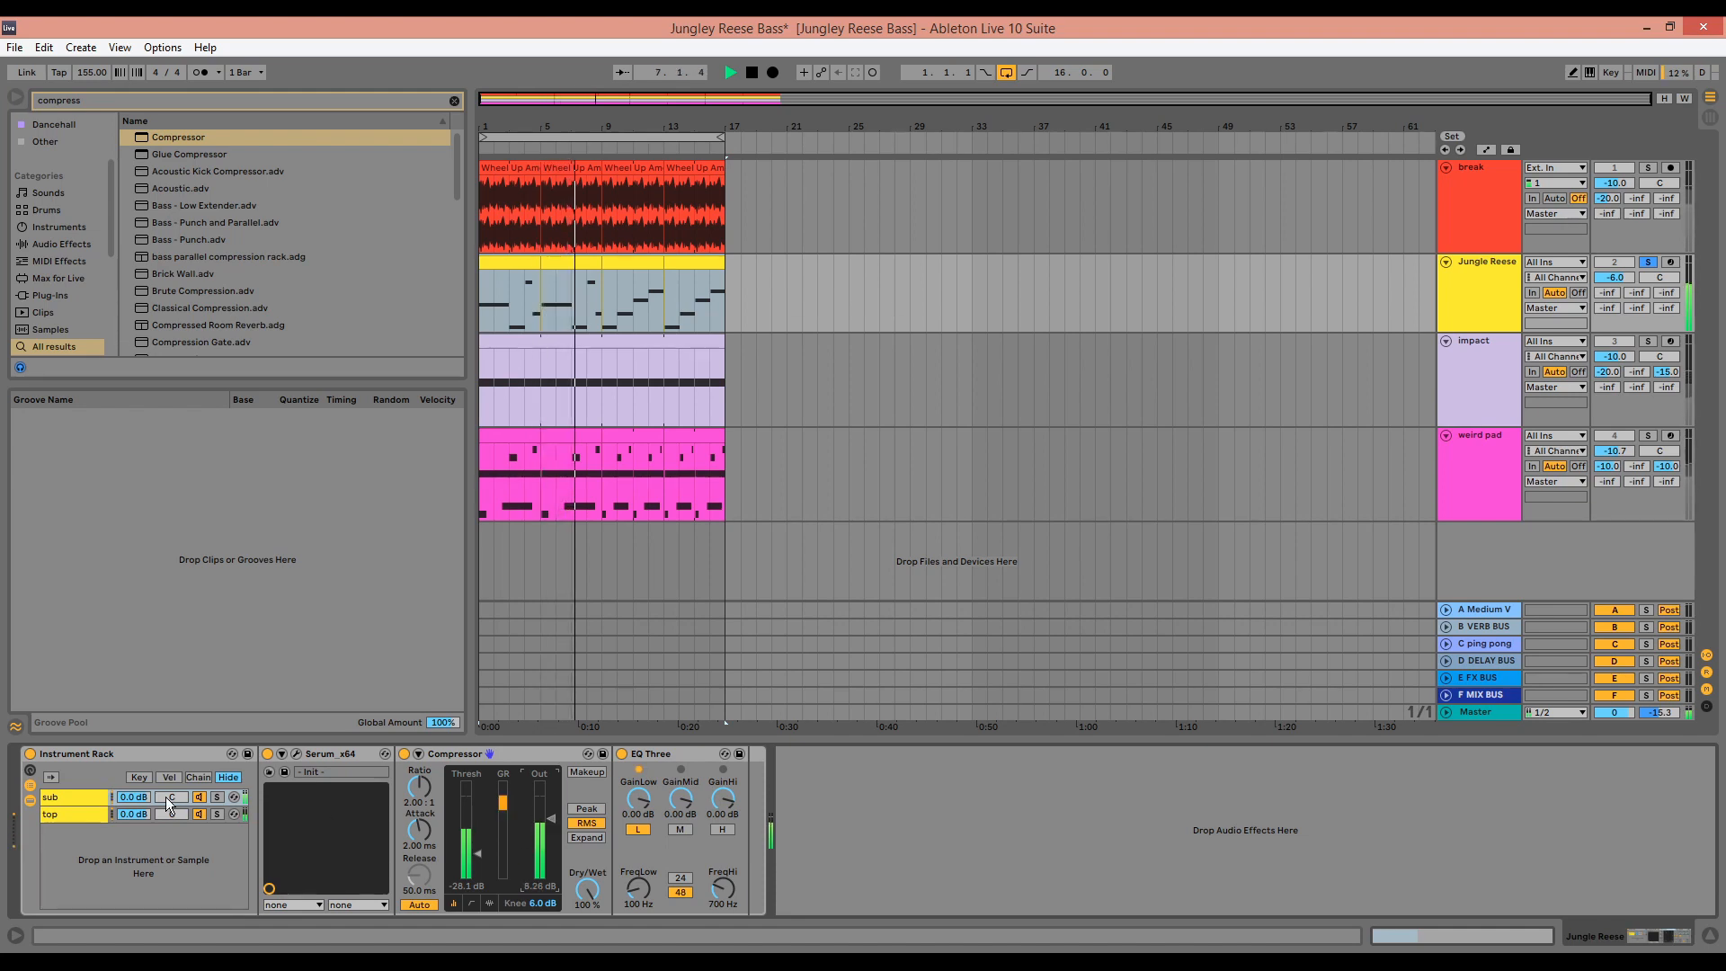
key(space)
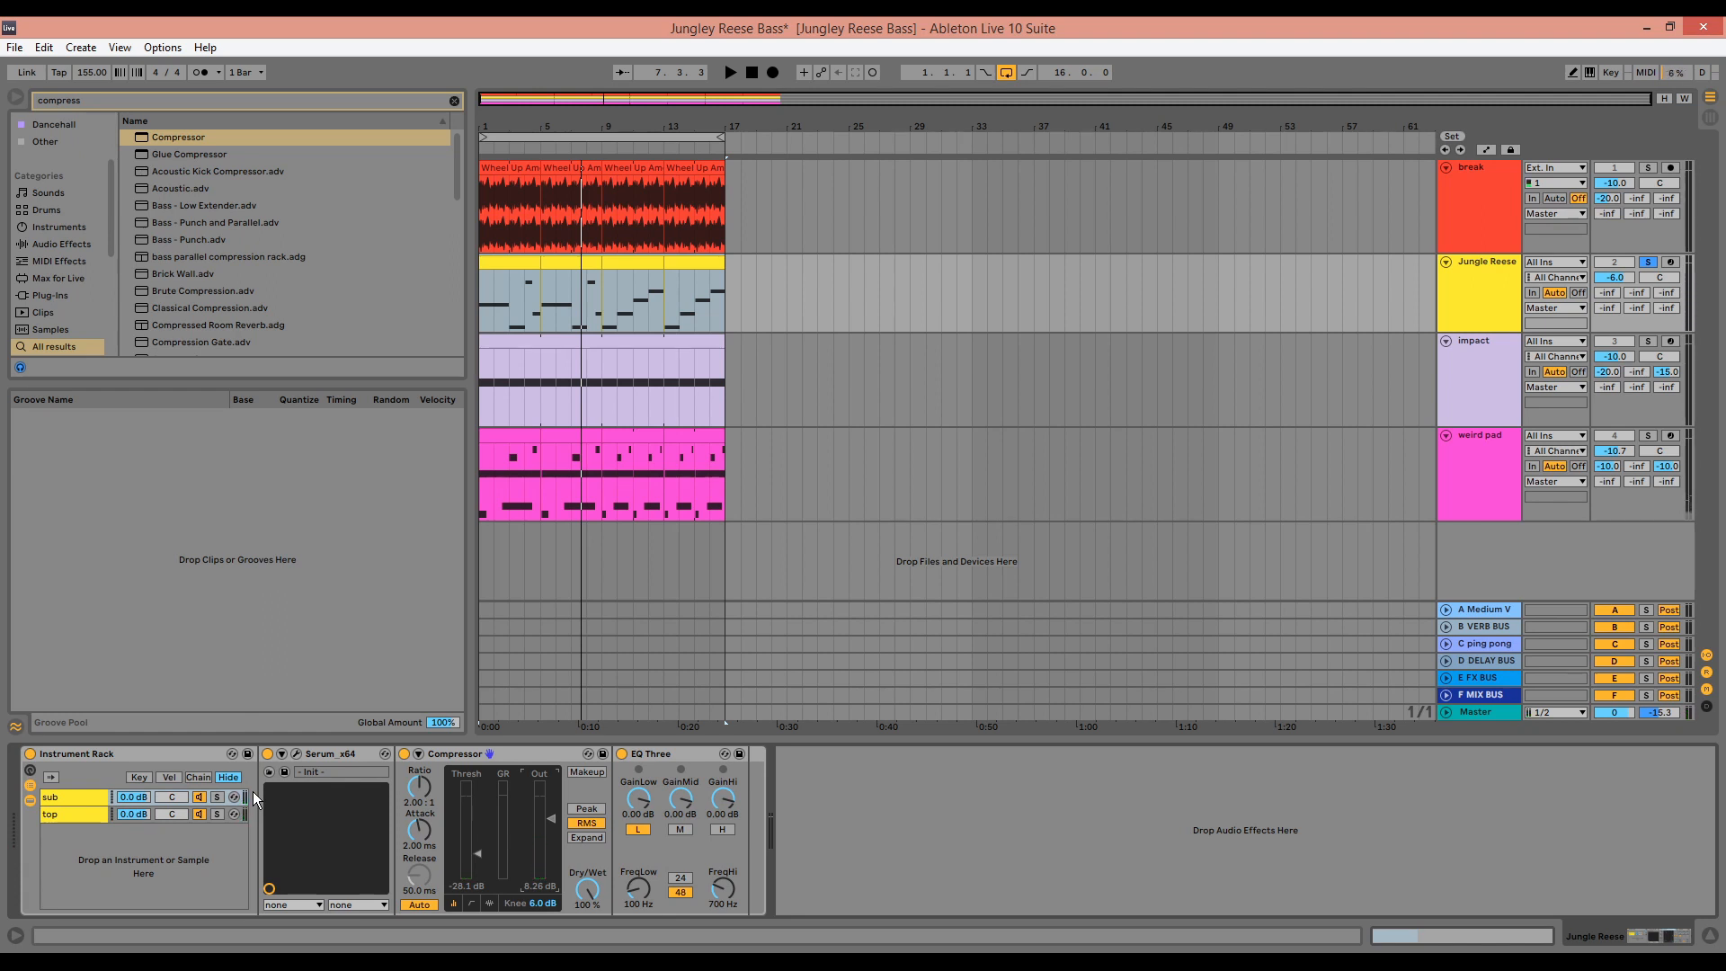
key(space)
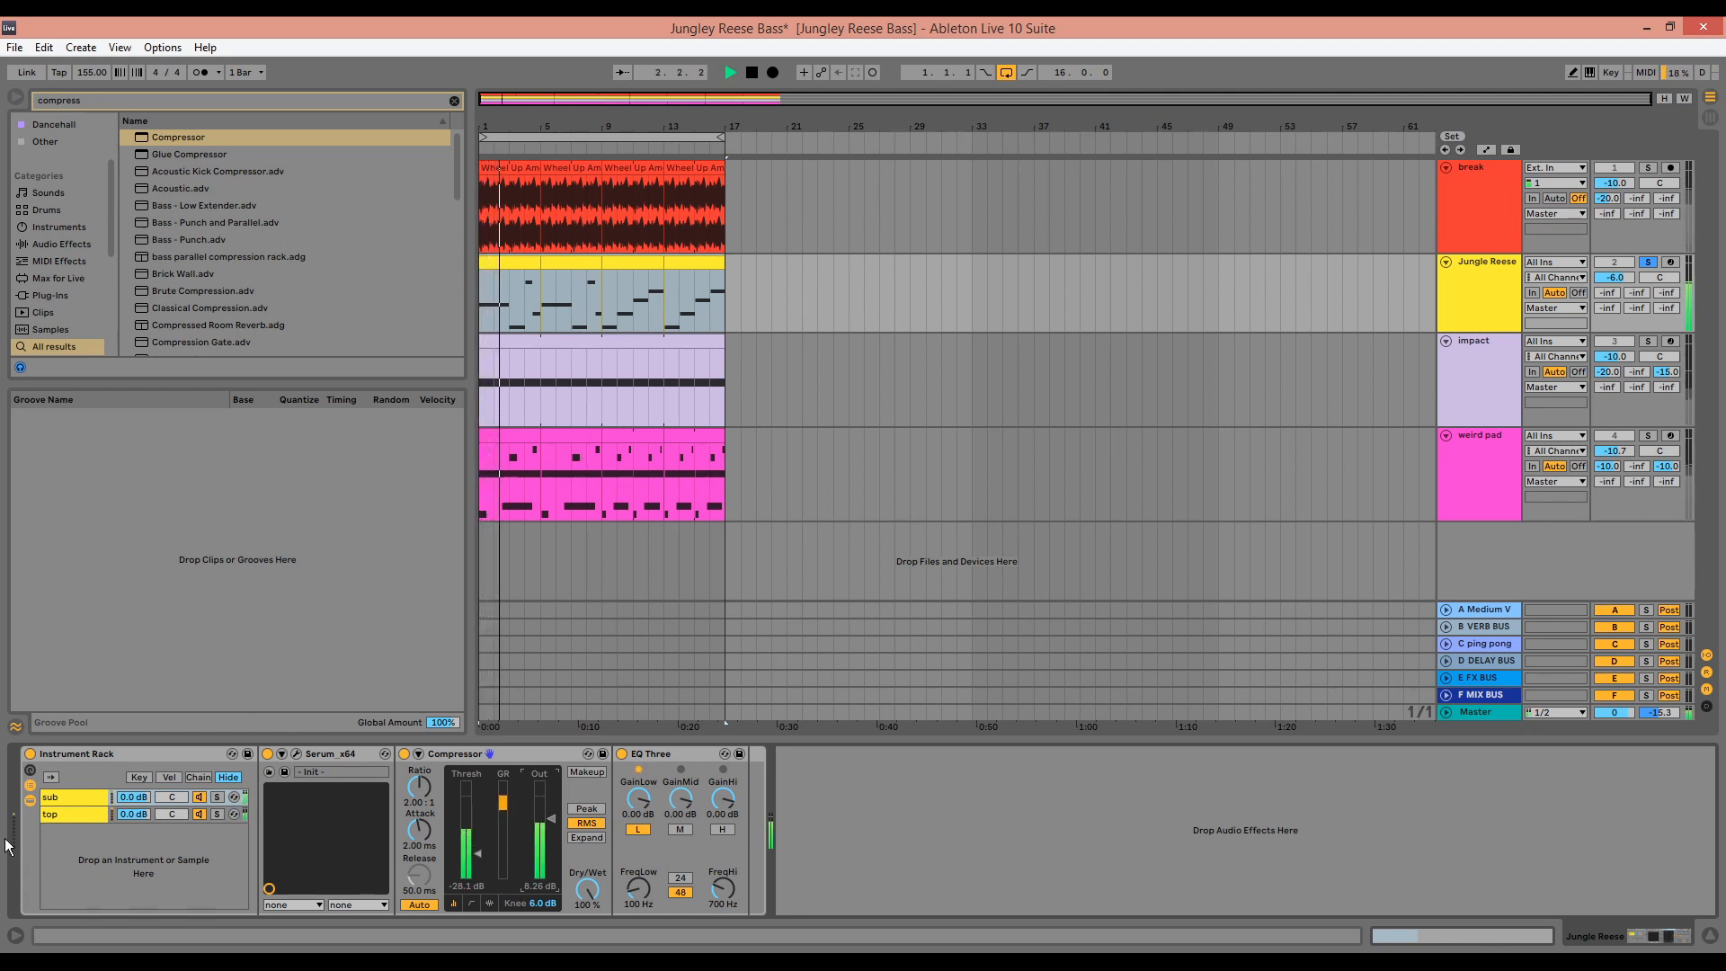
key(space)
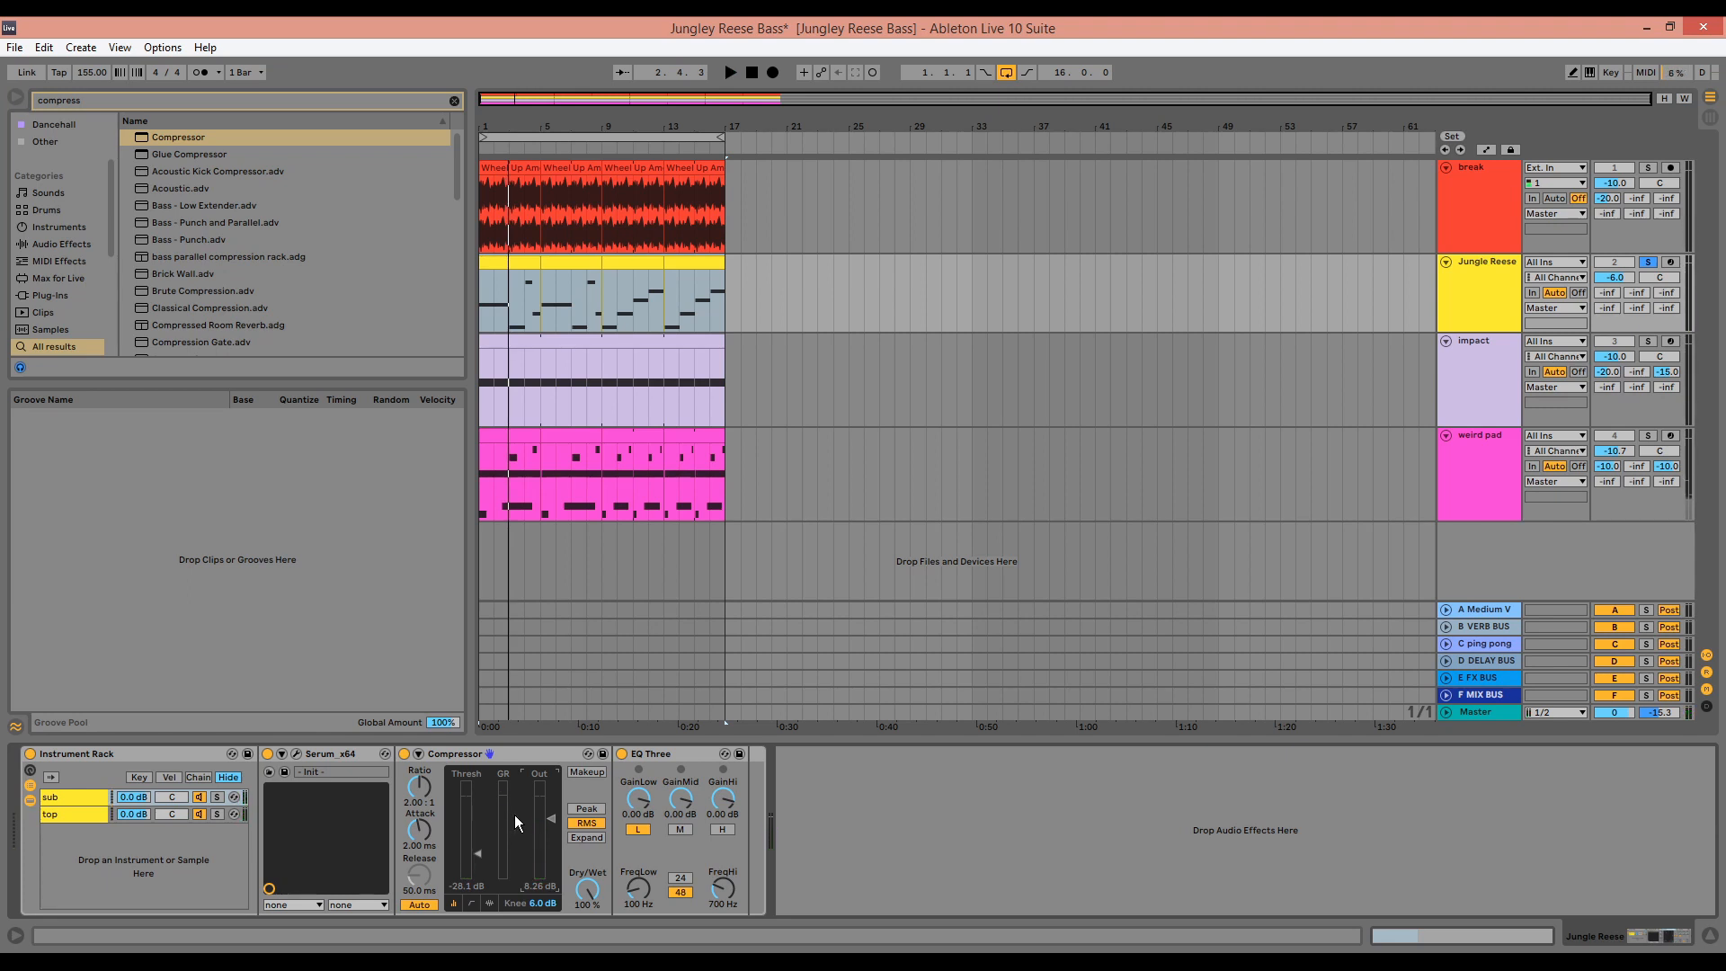
Add an Overdrive before the EQ Three in the top chain's mid chain
click(79, 818)
click(446, 793)
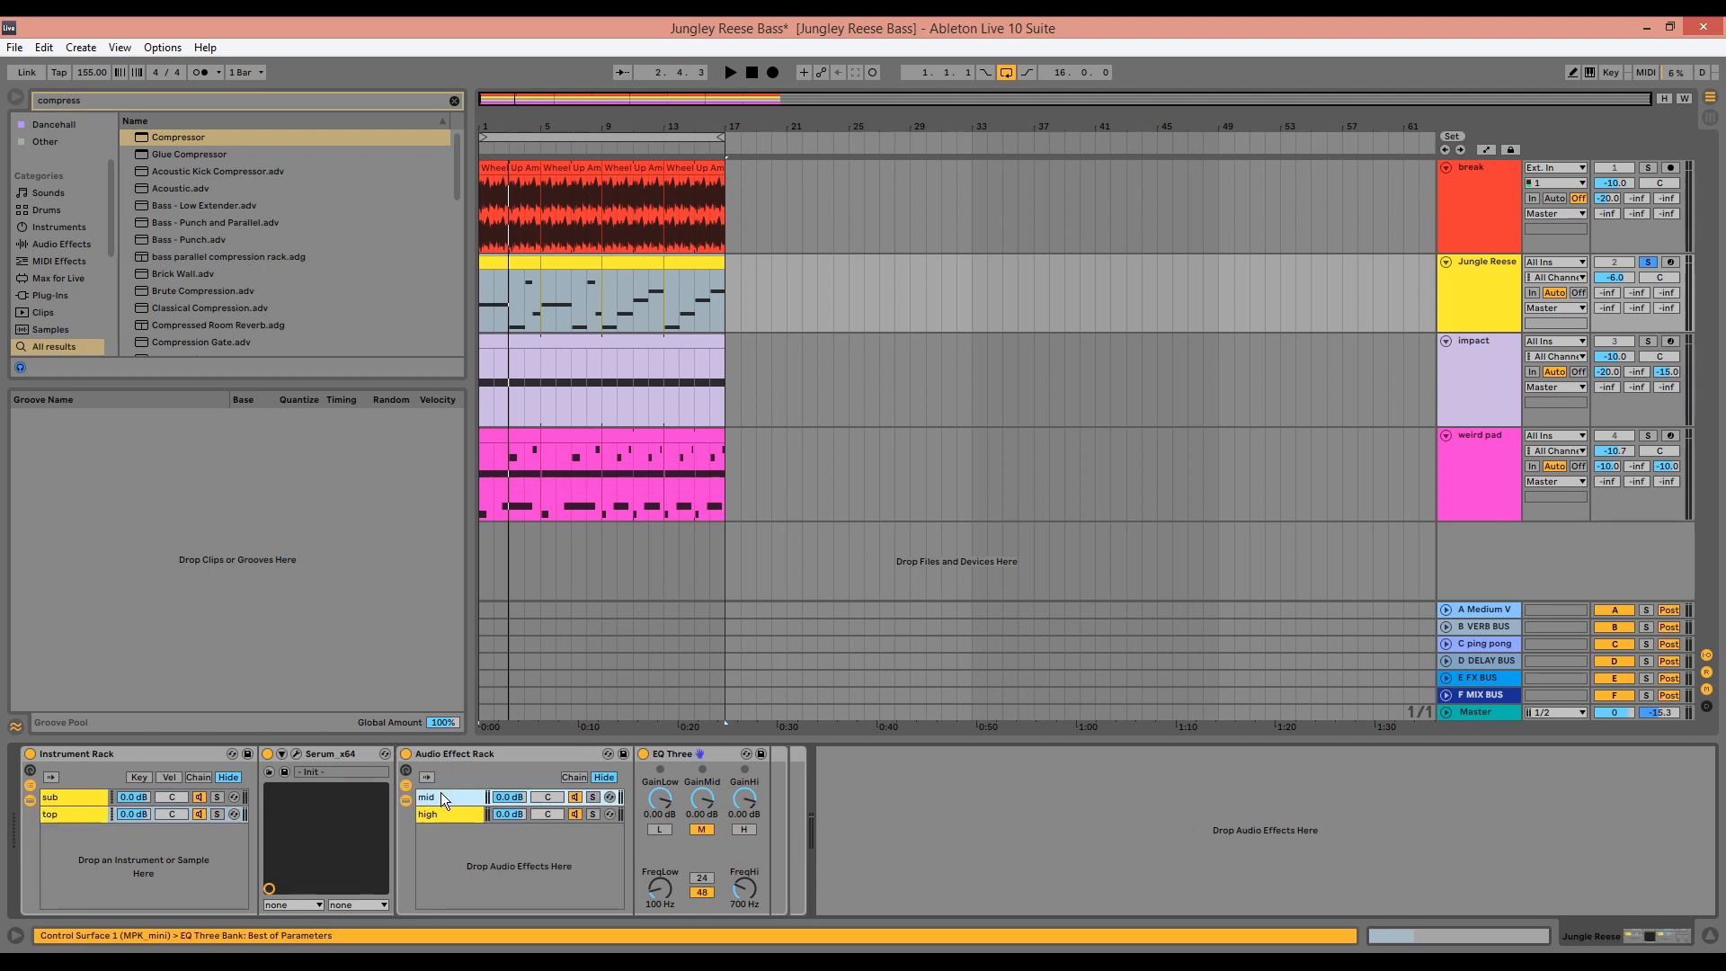
key(ctrl+f)
text(over)
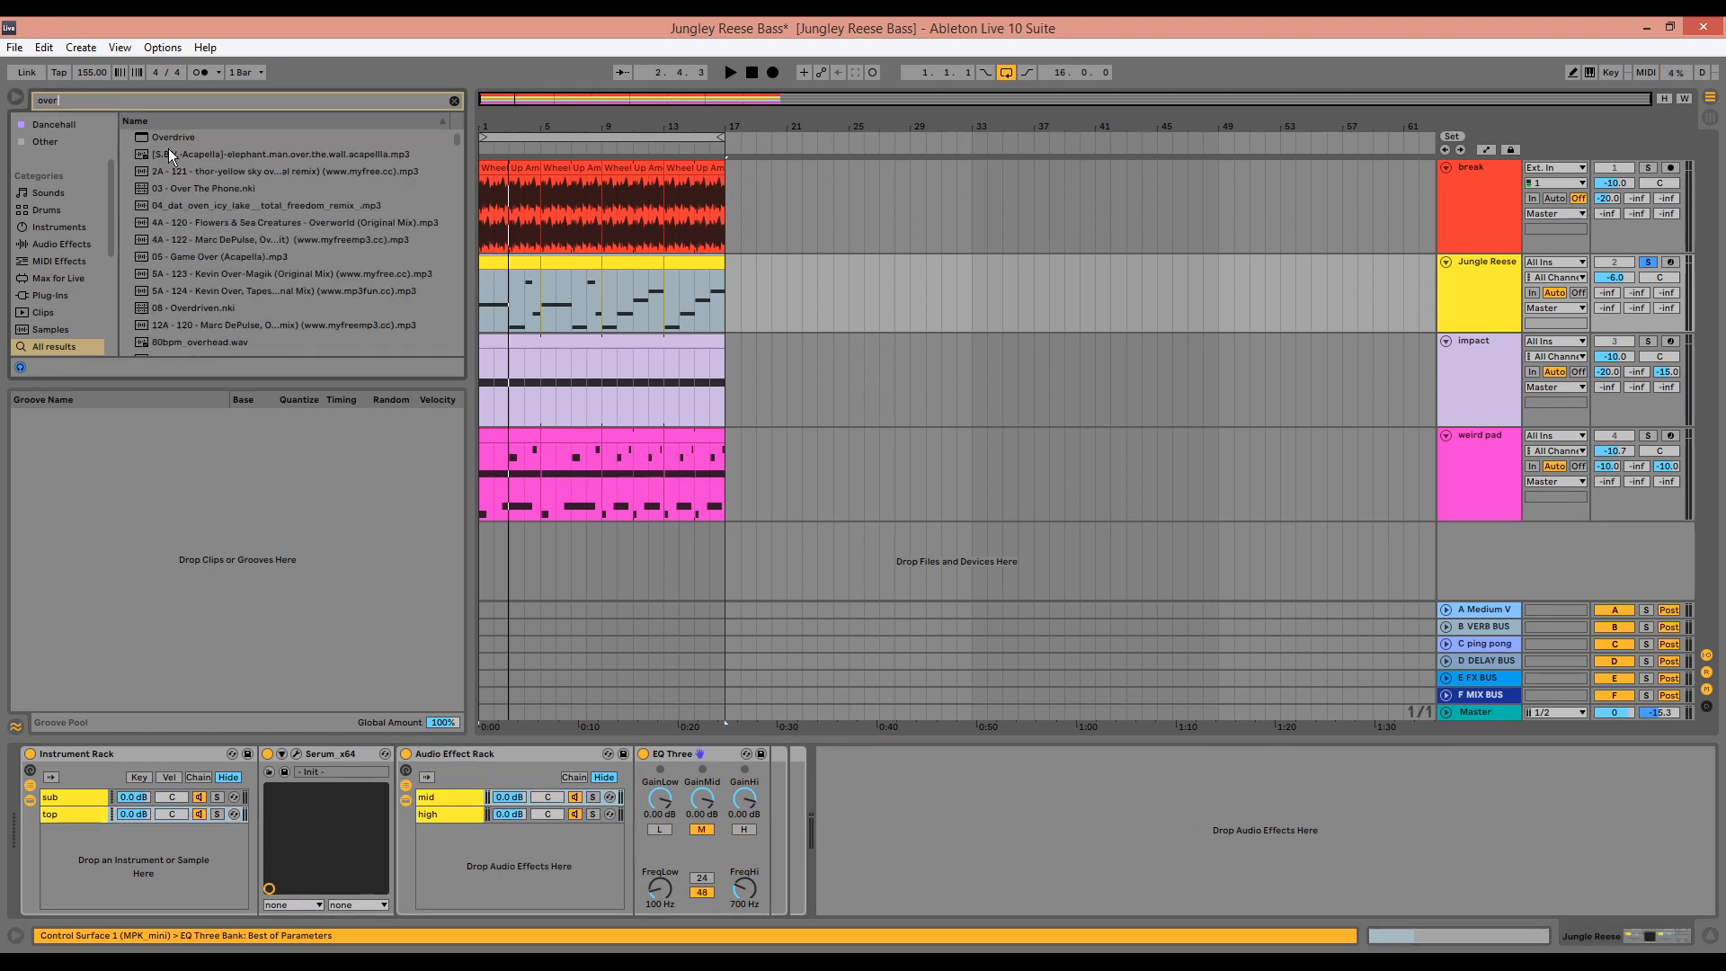
drag(169, 140, 691, 890)
Set the mid chain's Overdrive to 310 Hz, bandwidth 1.56, more drive and 39% dry/wet while auditioning, and collapse the device
key(space)
mouse_move(677, 827)
mouse_down()
mouse_move(676, 876)
mouse_move(698, 816)
mouse_up()
drag(662, 859, 662, 844)
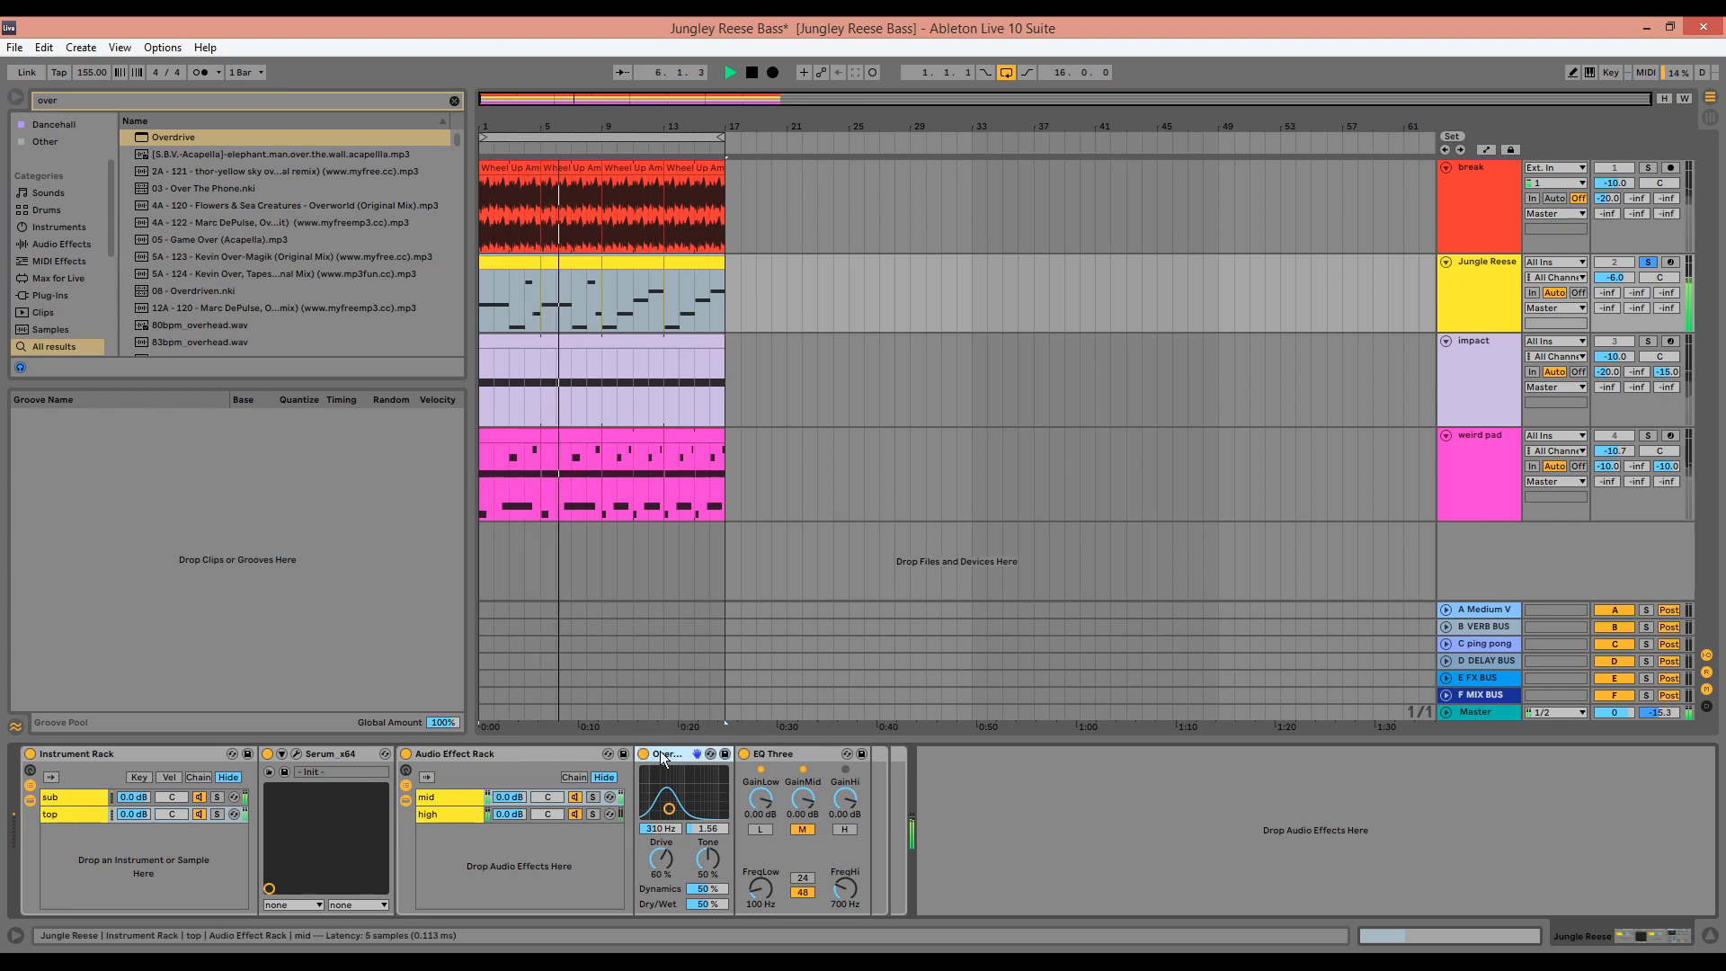
drag(707, 903, 708, 907)
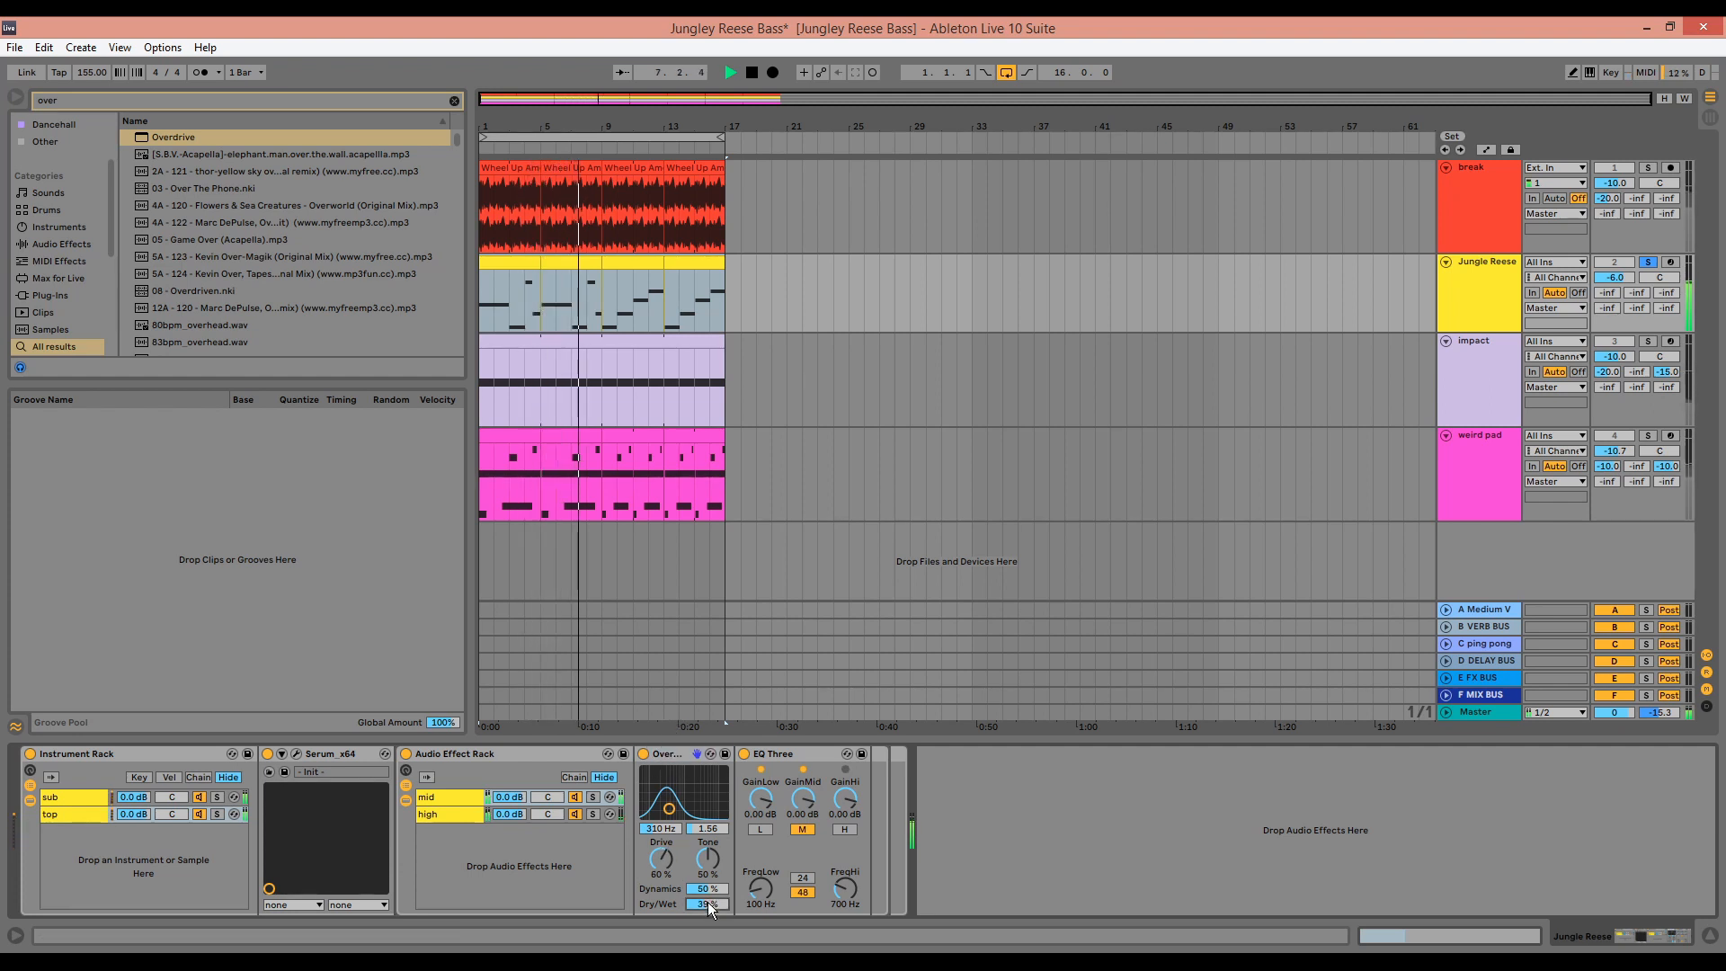
key(space)
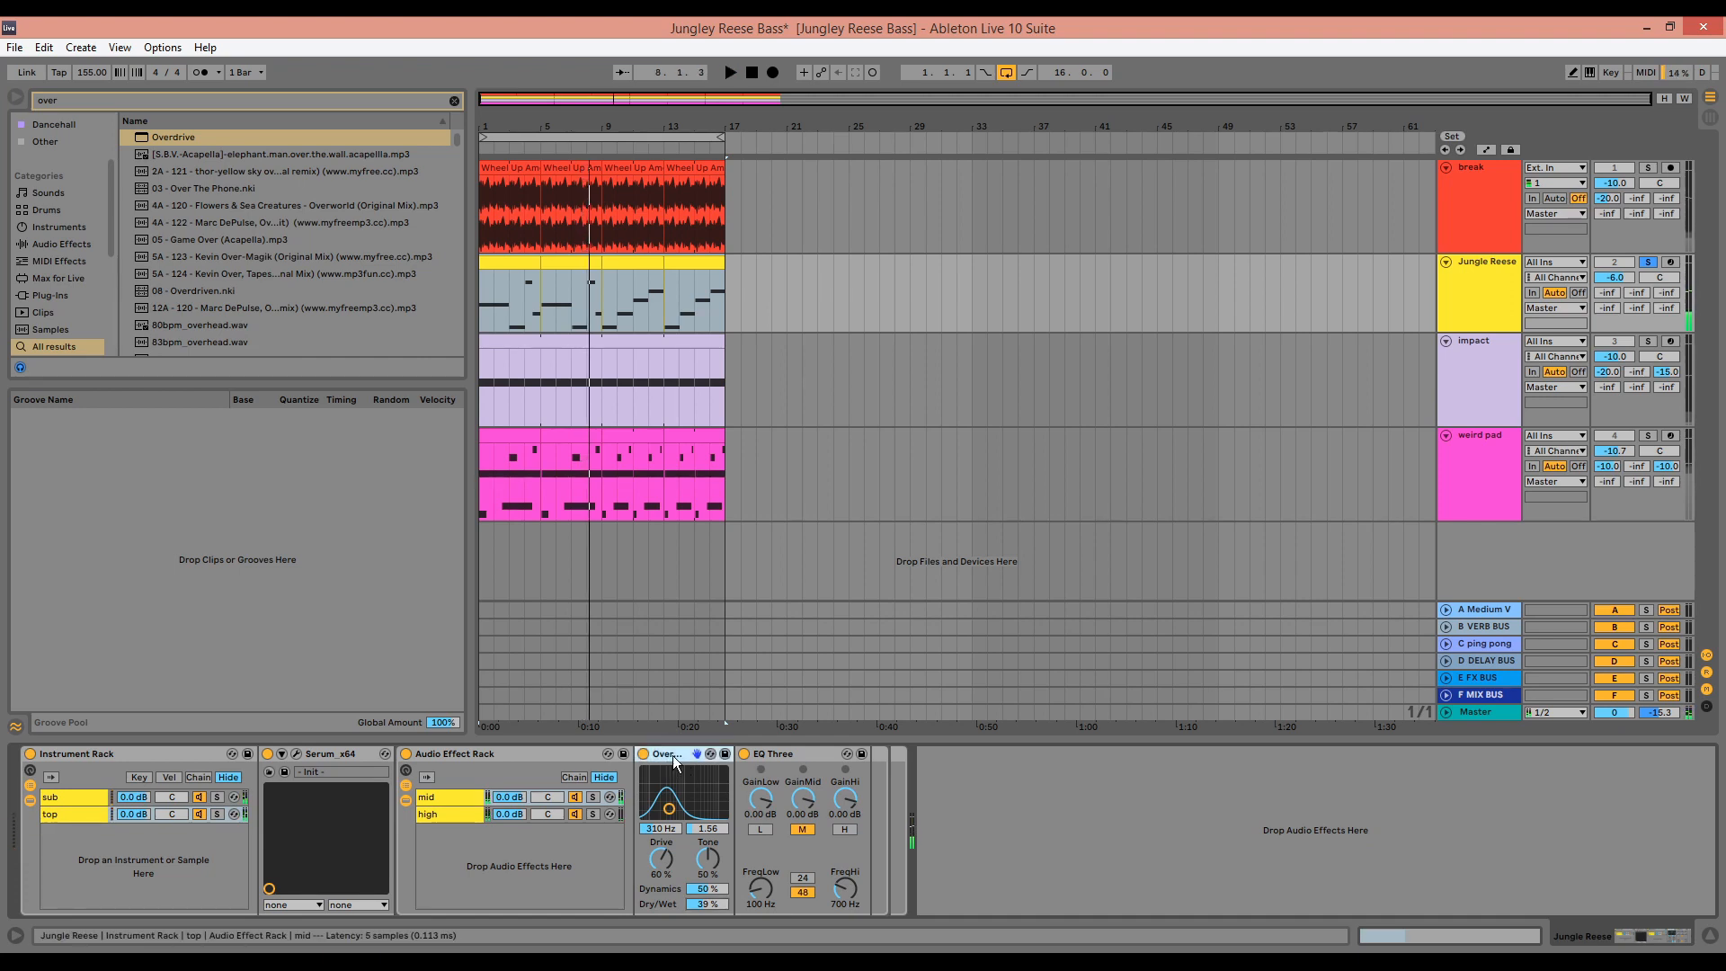
double_click(672, 755)
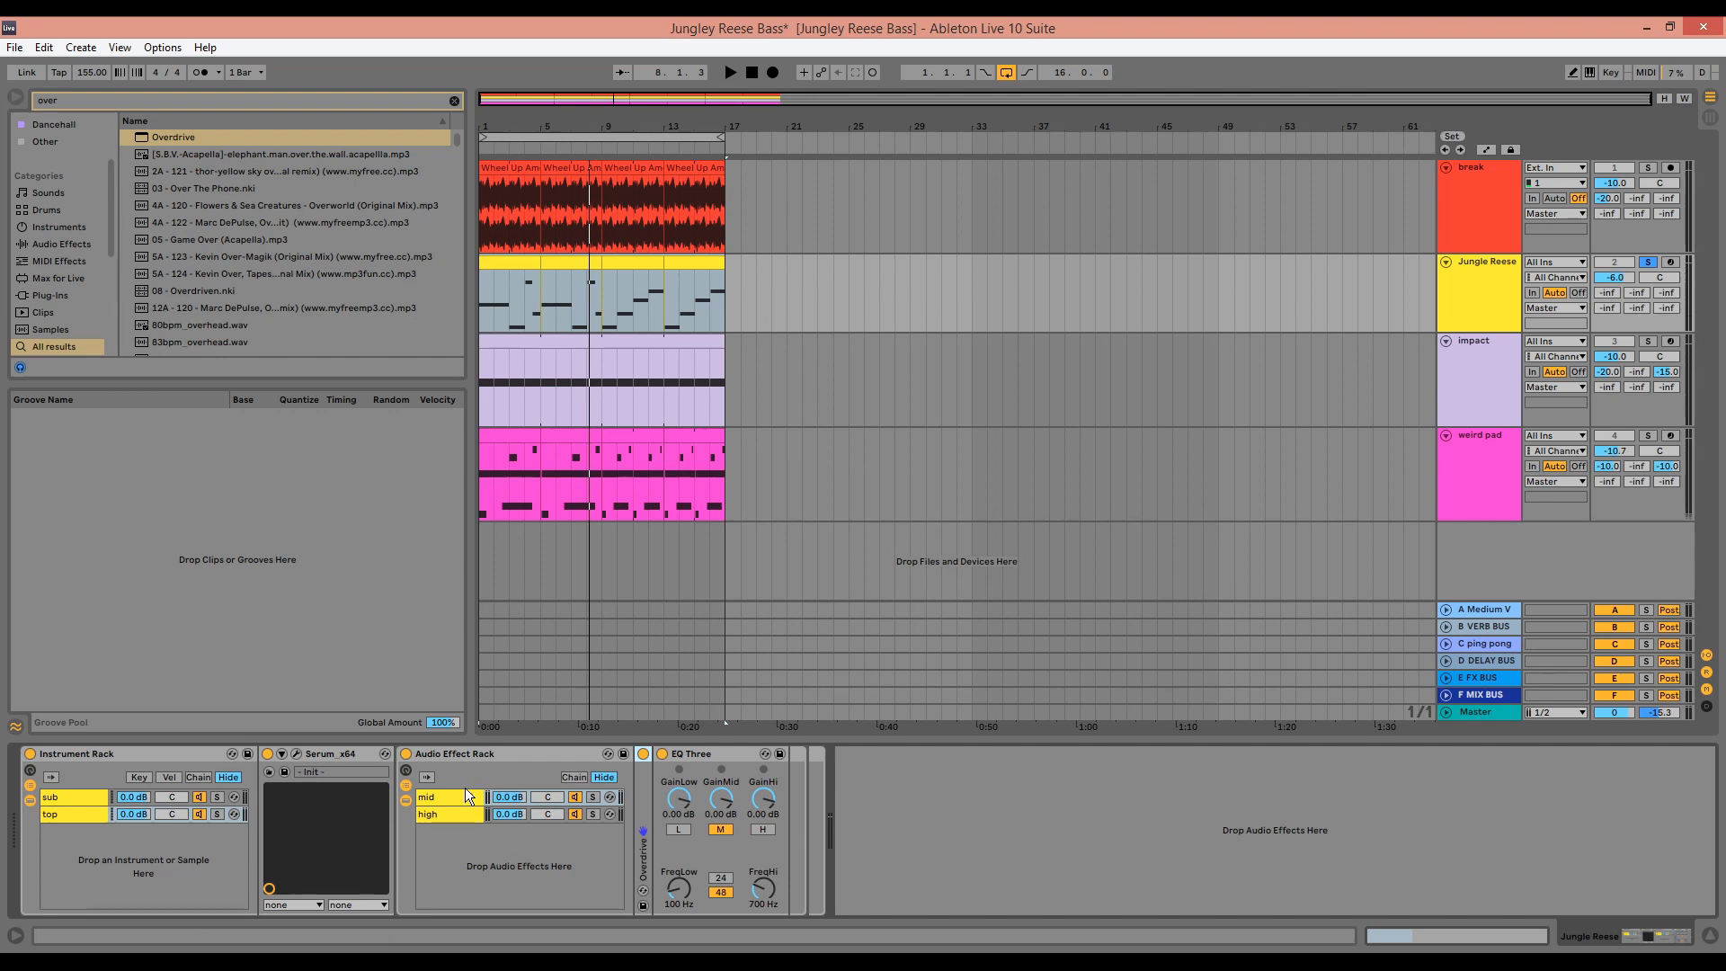
Add an Overdrive before the high chain's EQ Three and set its drive to 74% with the Jungle Reese track unsoloed
click(453, 815)
drag(172, 144, 666, 881)
key(space)
key(space)
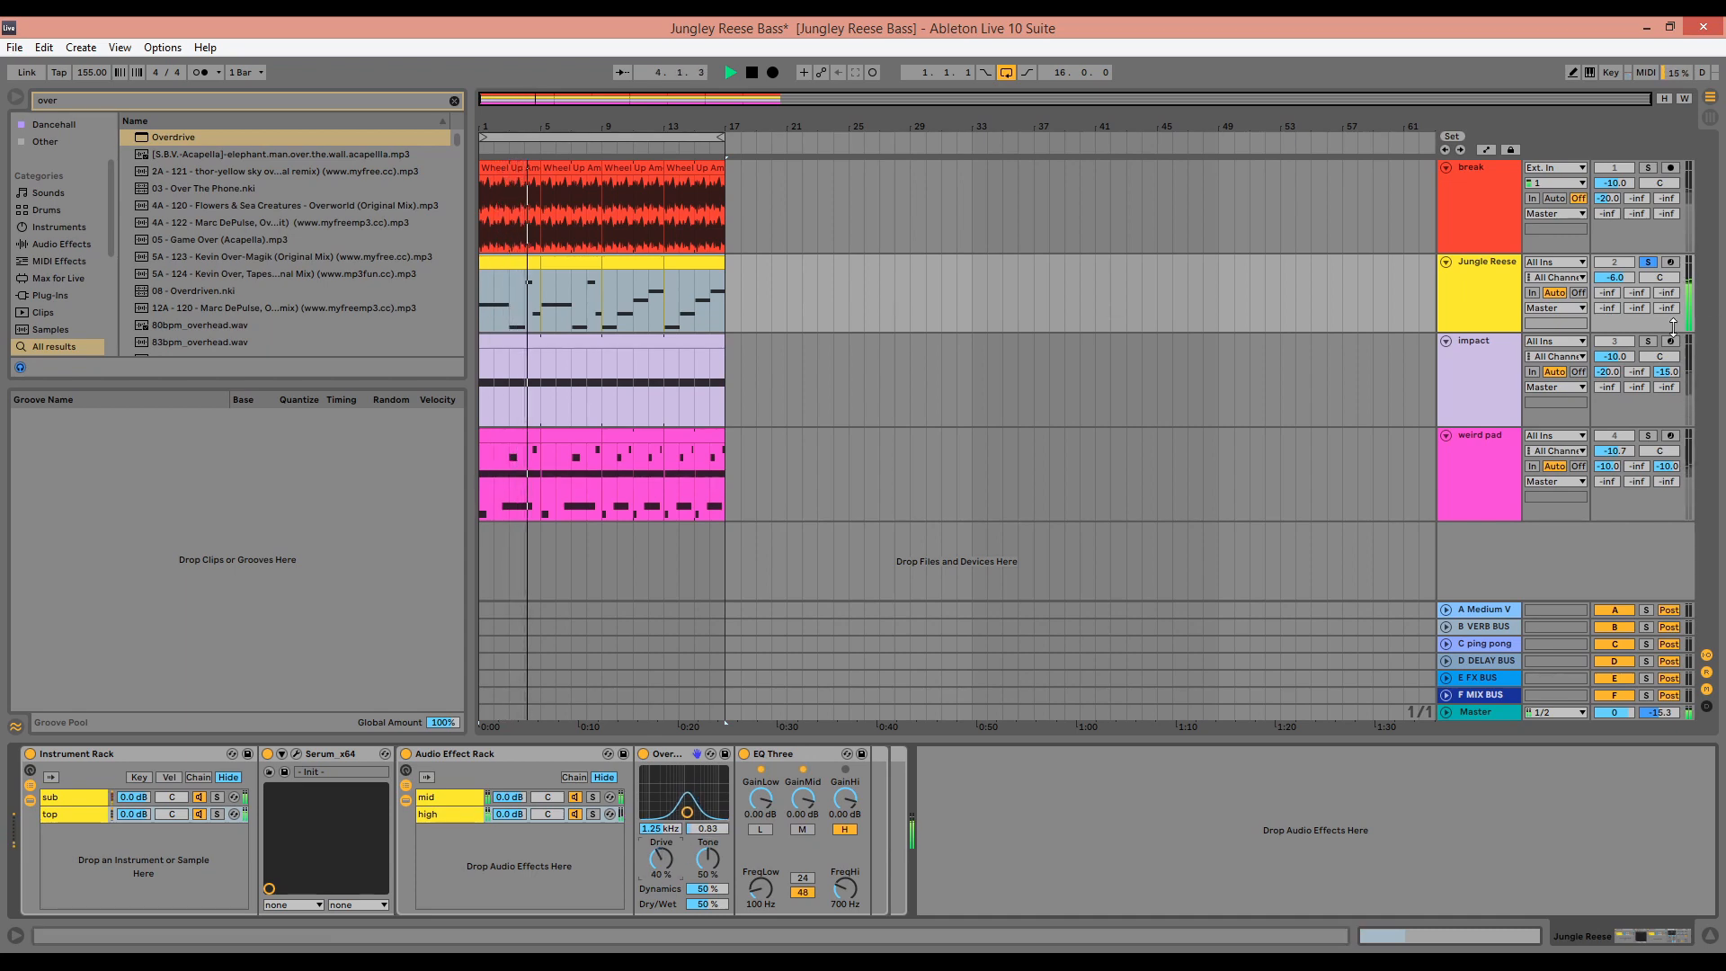
click(1648, 260)
key(space)
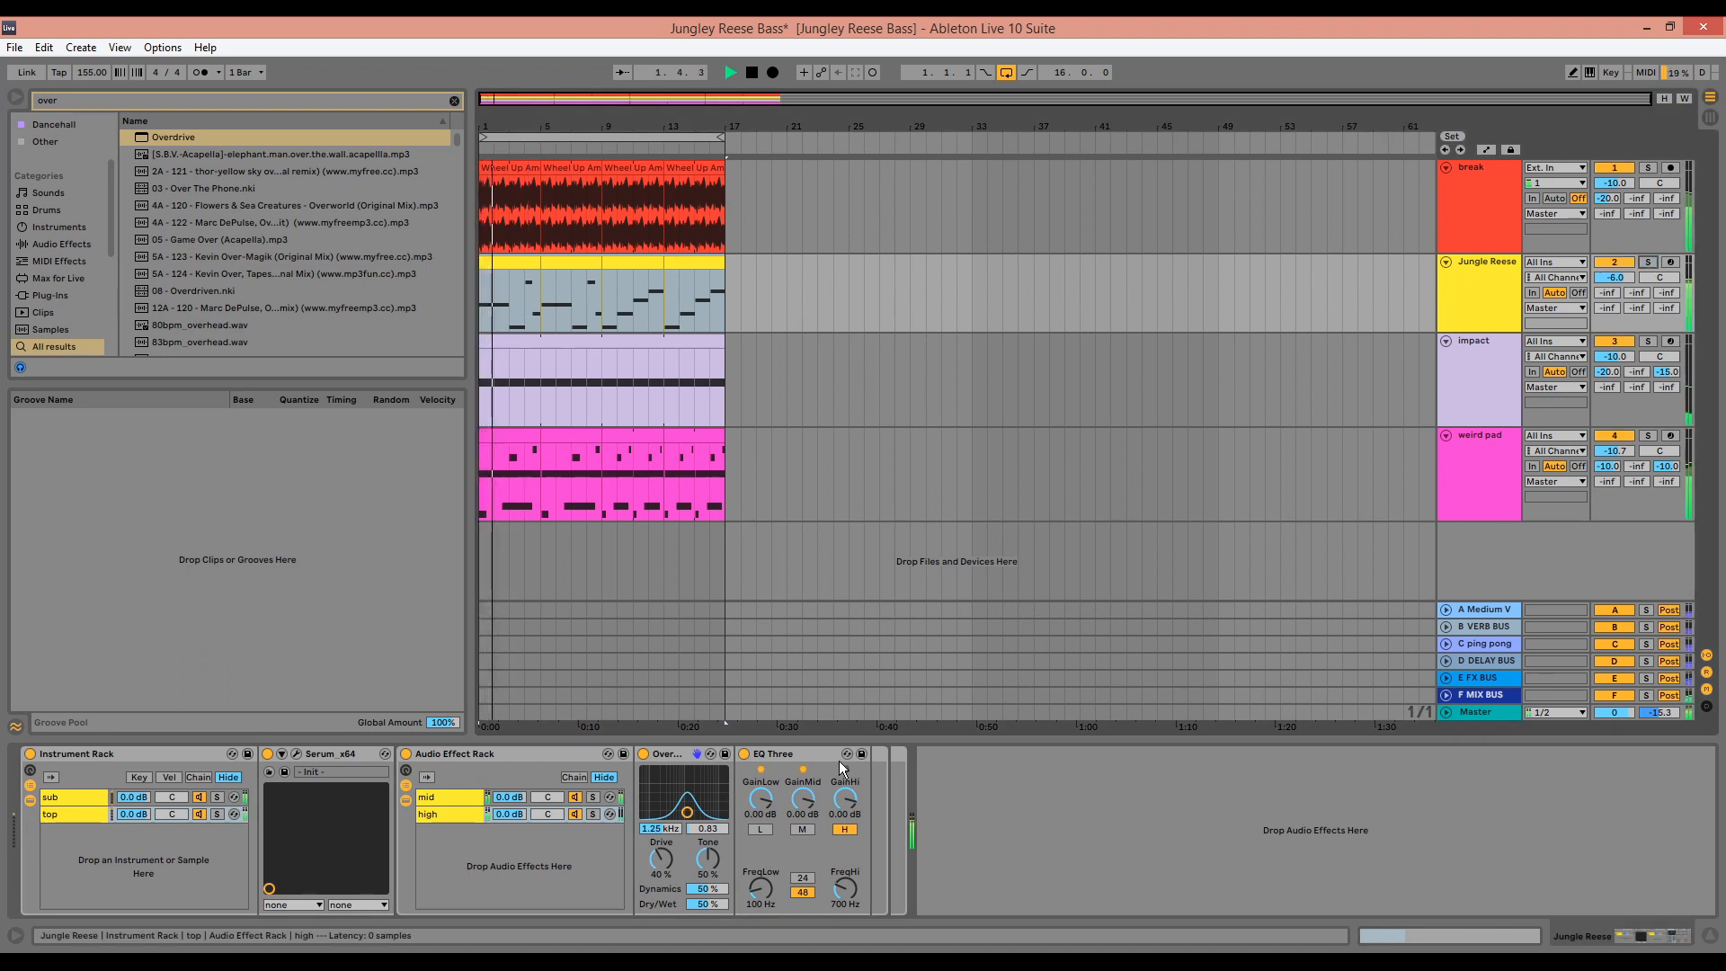
drag(662, 857, 662, 813)
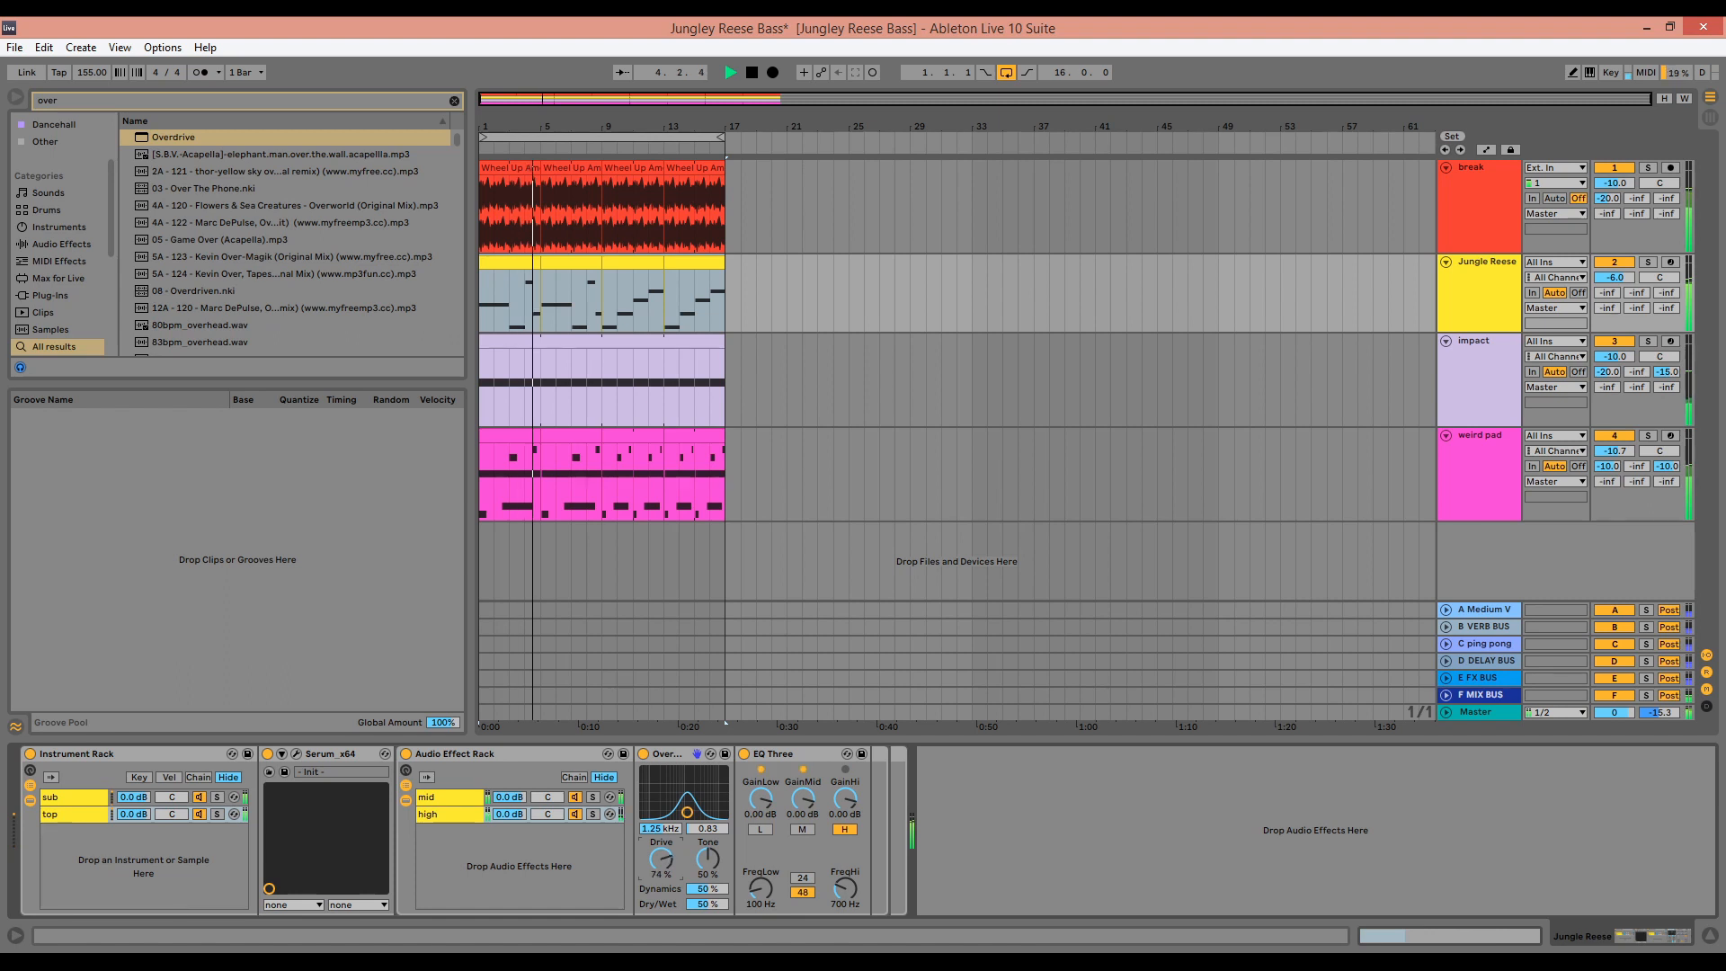
Expand the mid chain's Overdrive and set its drive to 54%
click(430, 798)
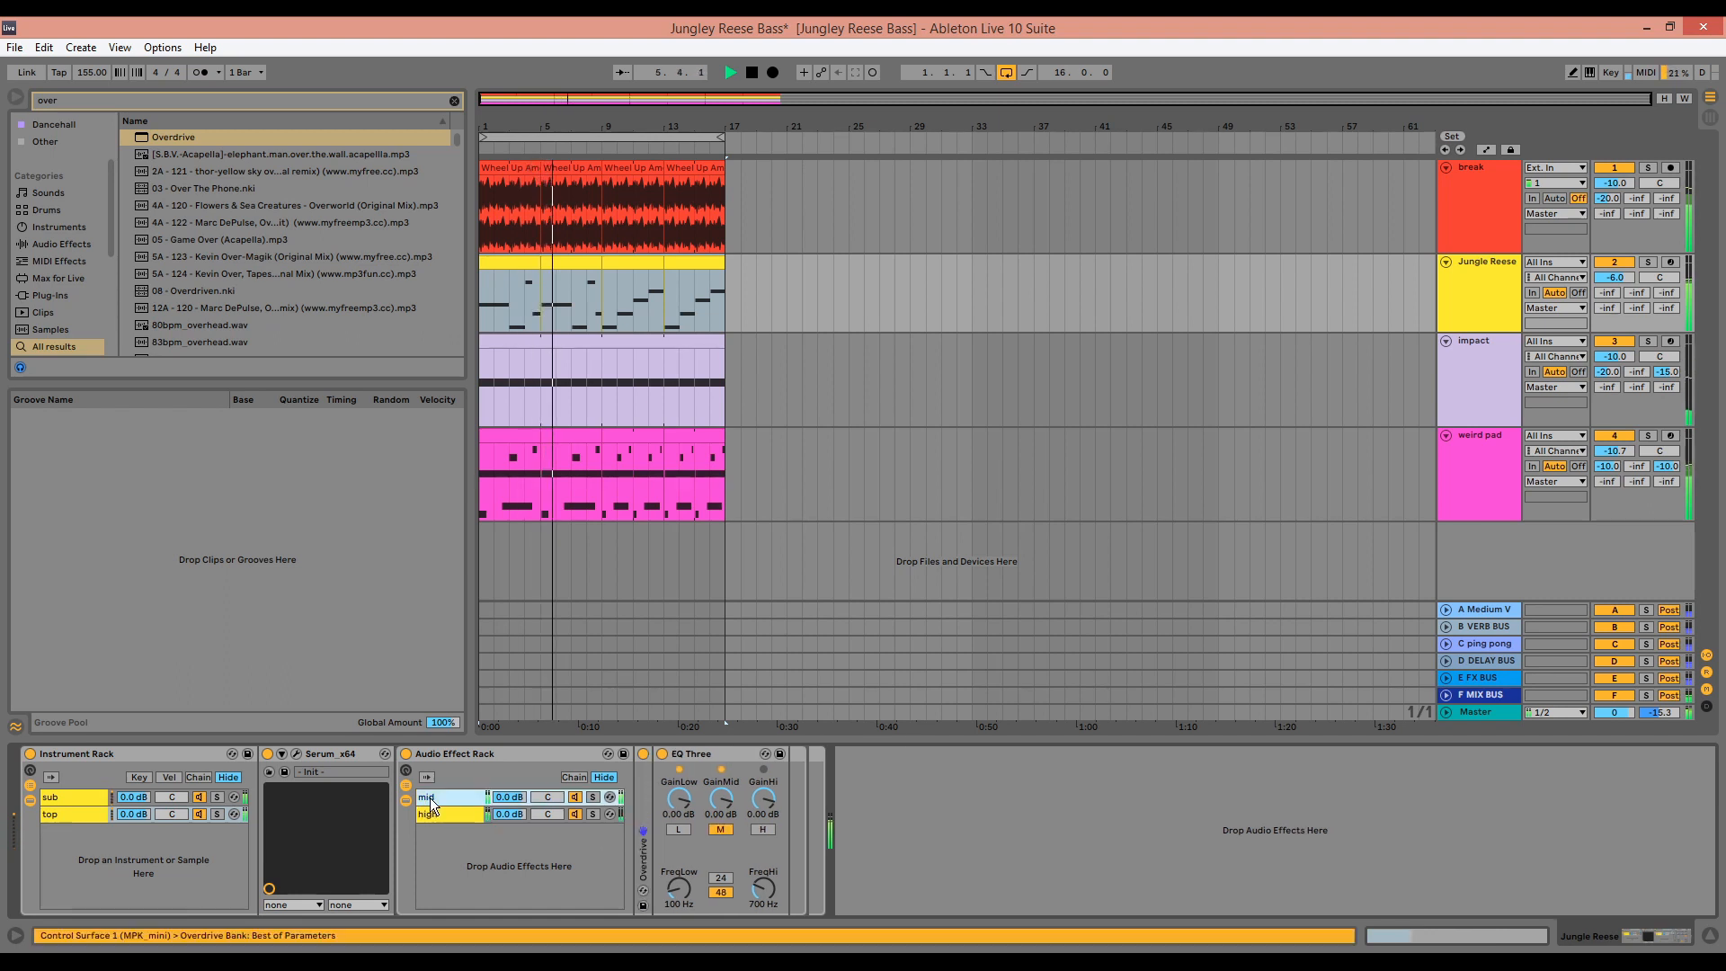
double_click(646, 812)
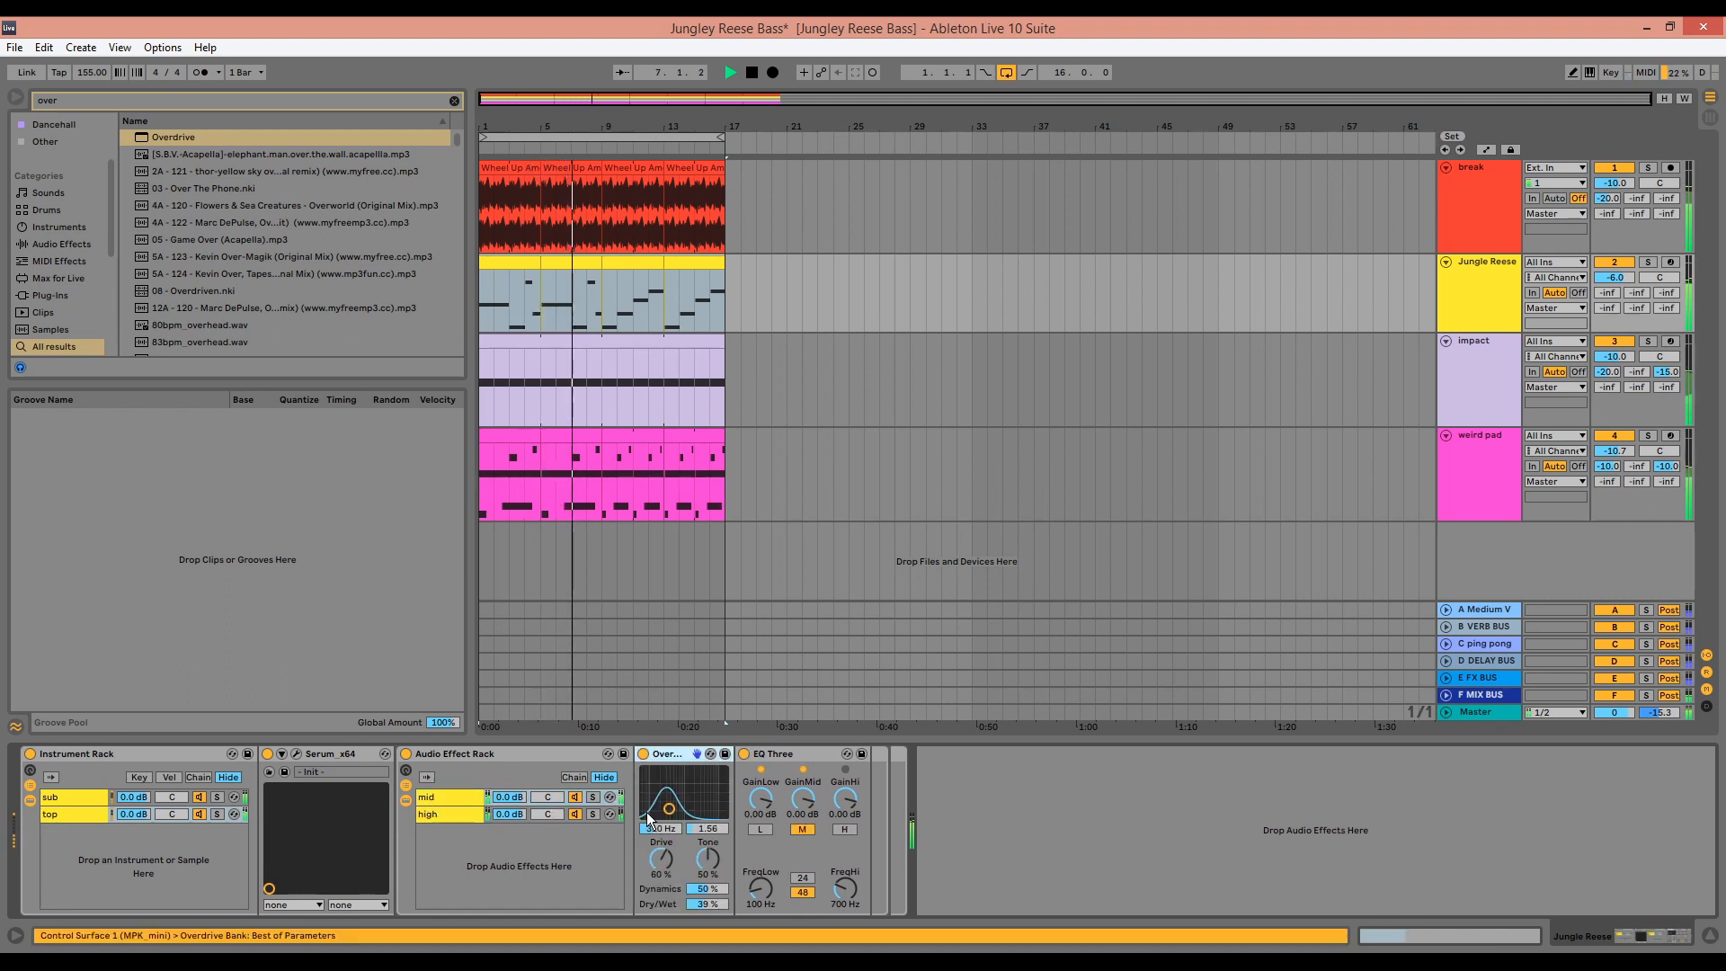
drag(671, 863, 671, 871)
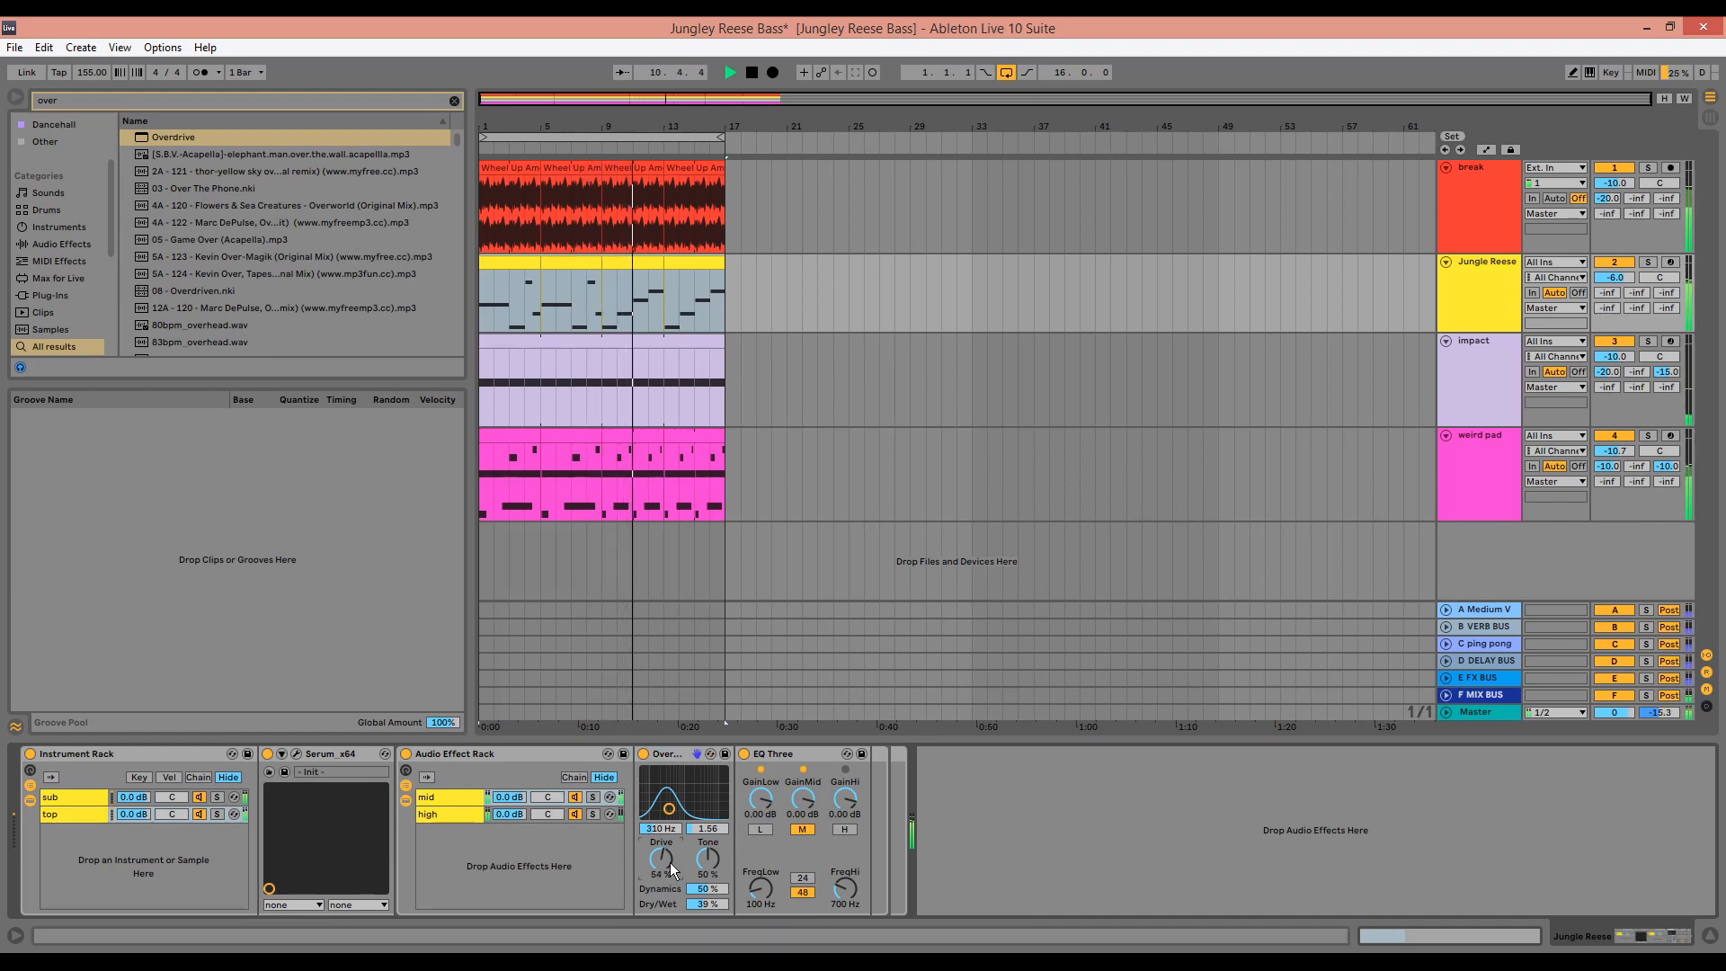
key(space)
Add the Utility preset Mono.adv before the Overdrive in the mid chain
key(ctrl+f)
text(mono)
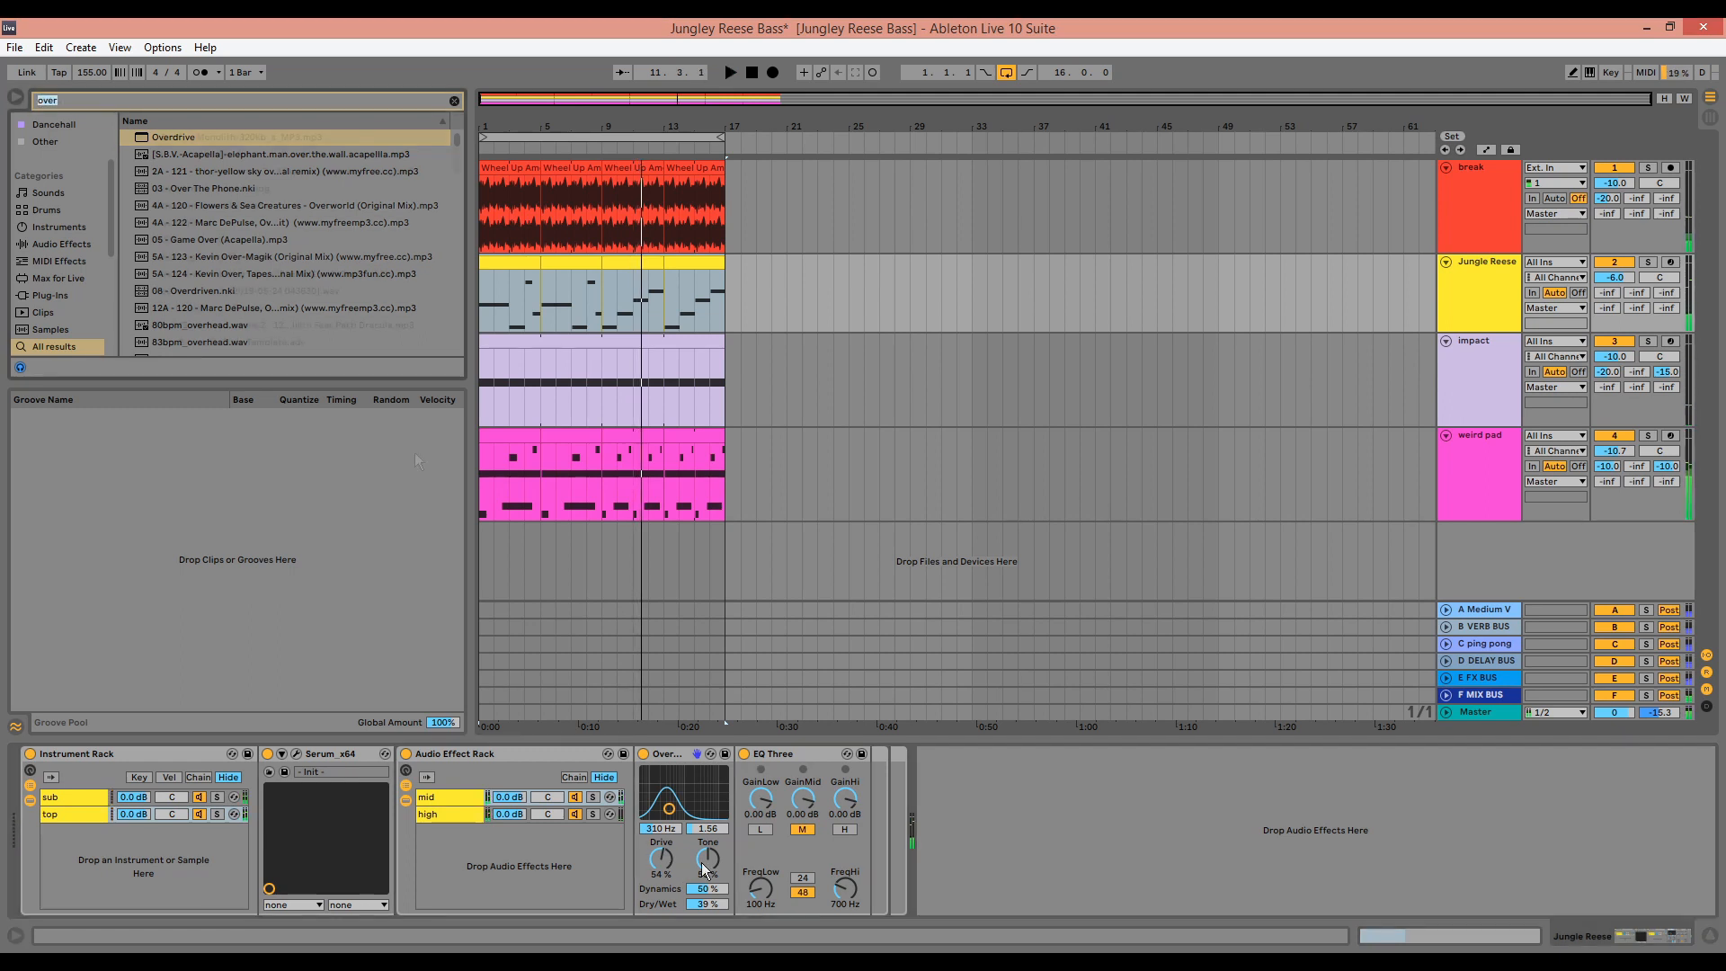
click(66, 248)
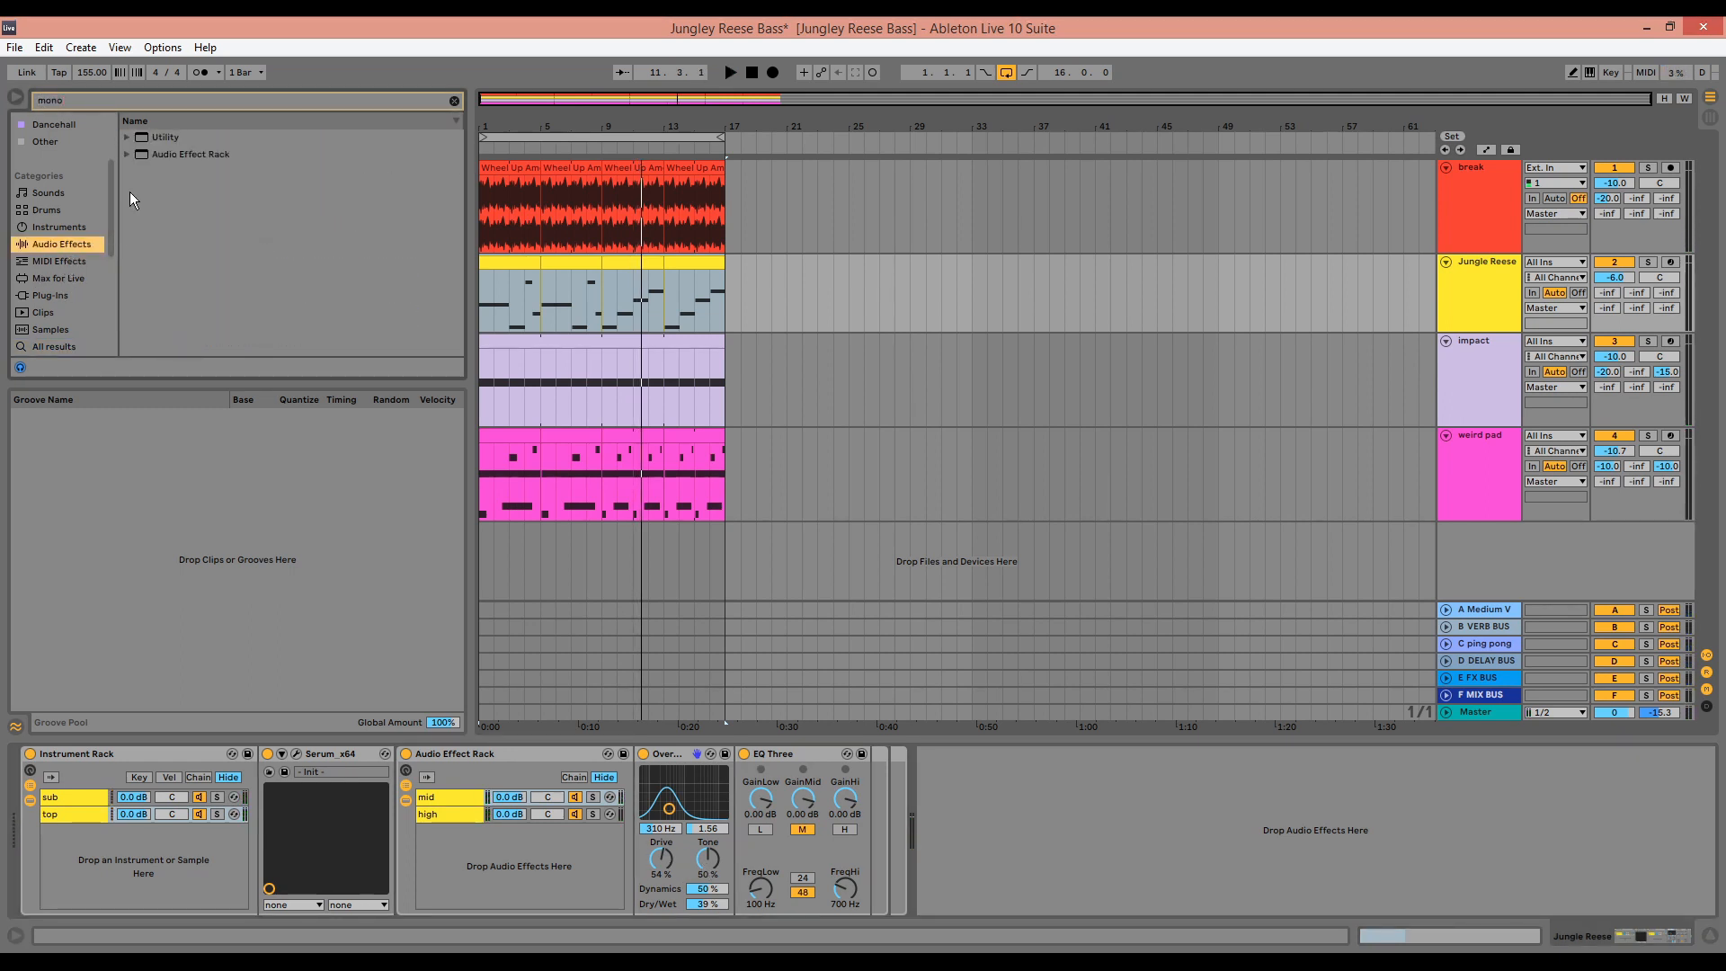
click(129, 137)
drag(169, 153, 658, 774)
Solo the Jungle Reese track and compare its sound with the mid chain's Mono device bypassed and active
key(space)
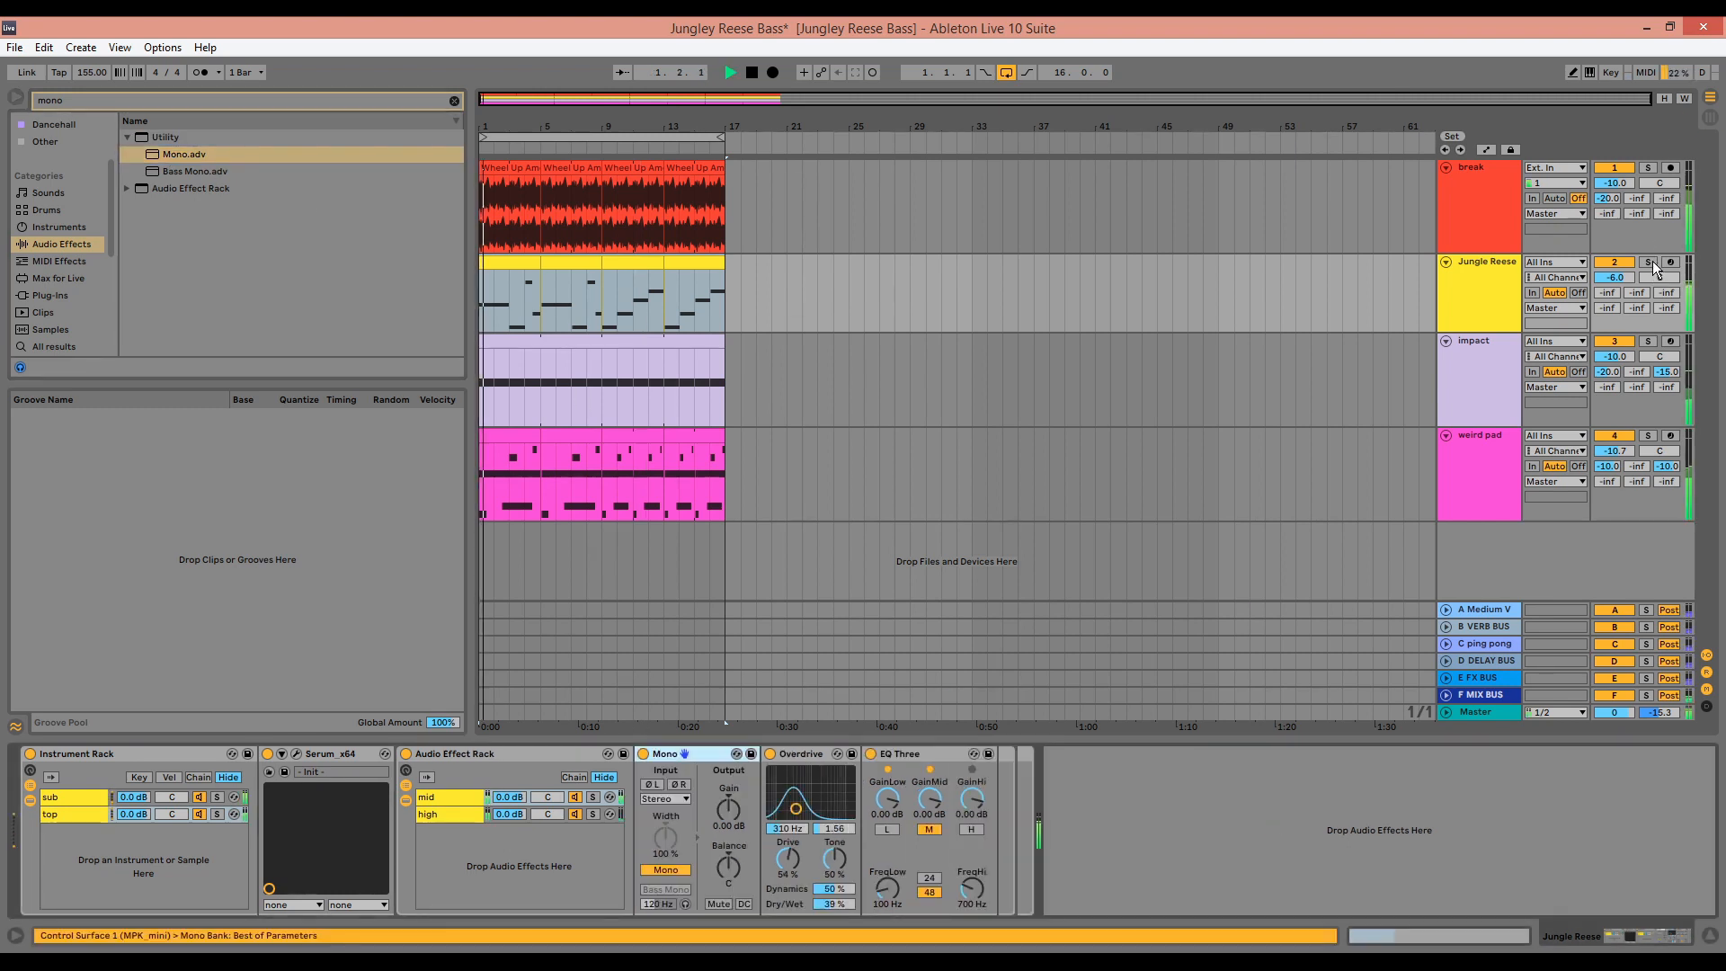
click(1650, 262)
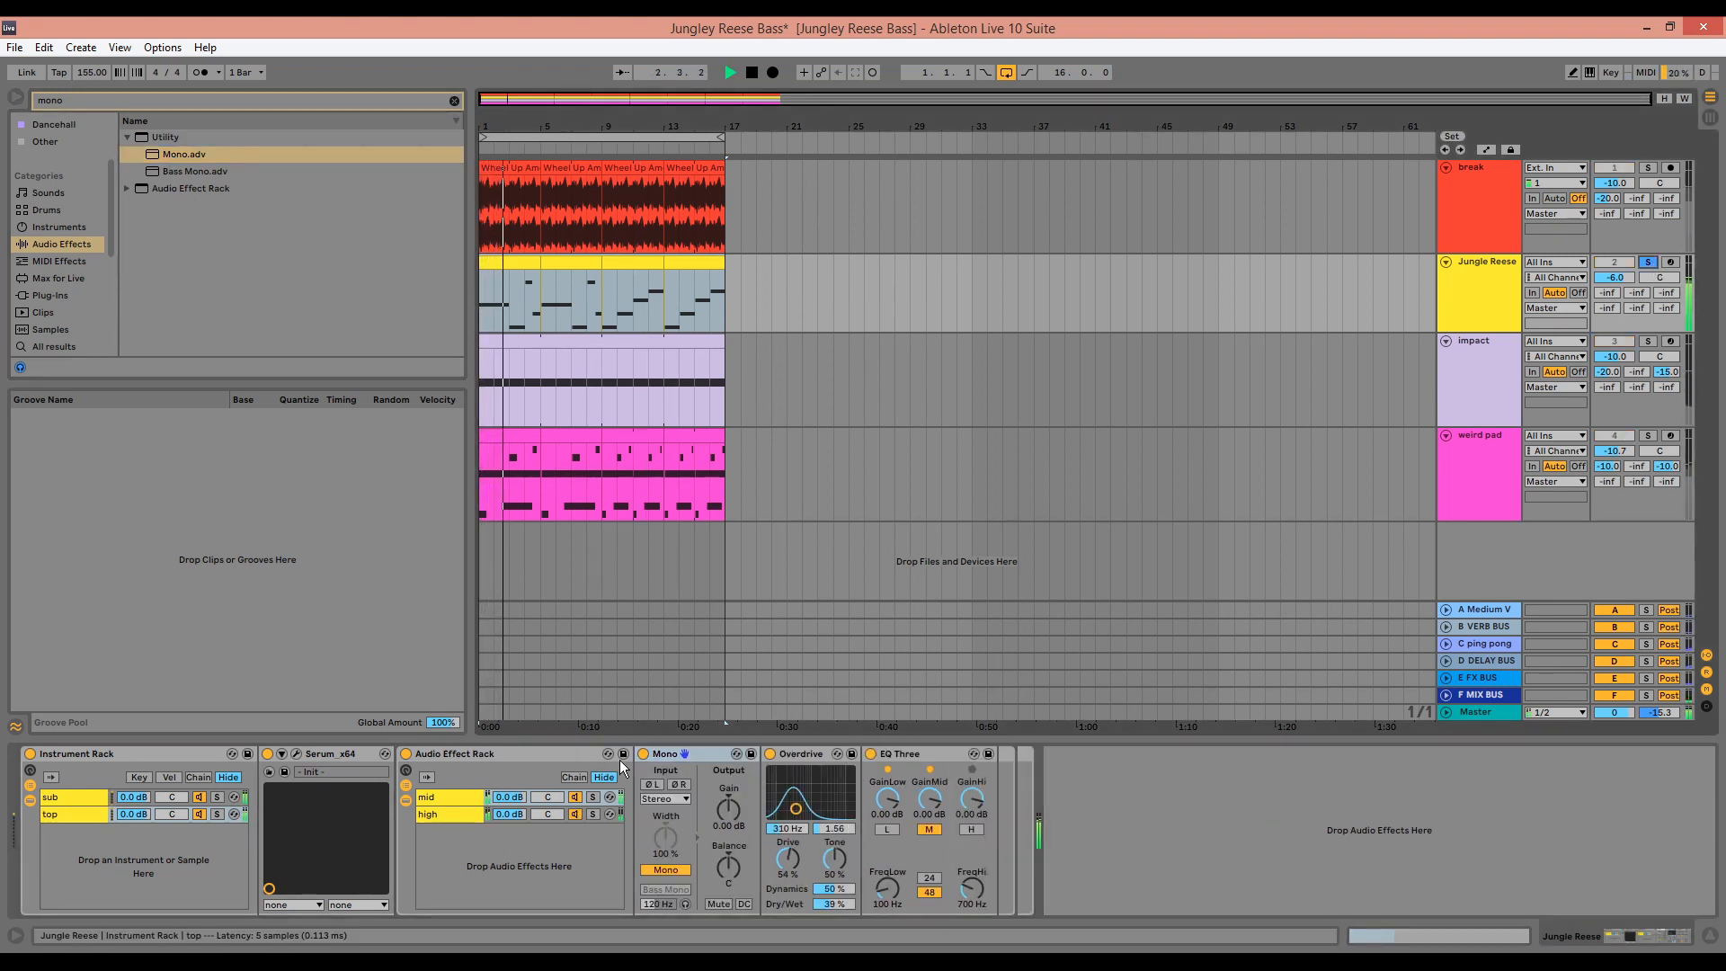
click(643, 754)
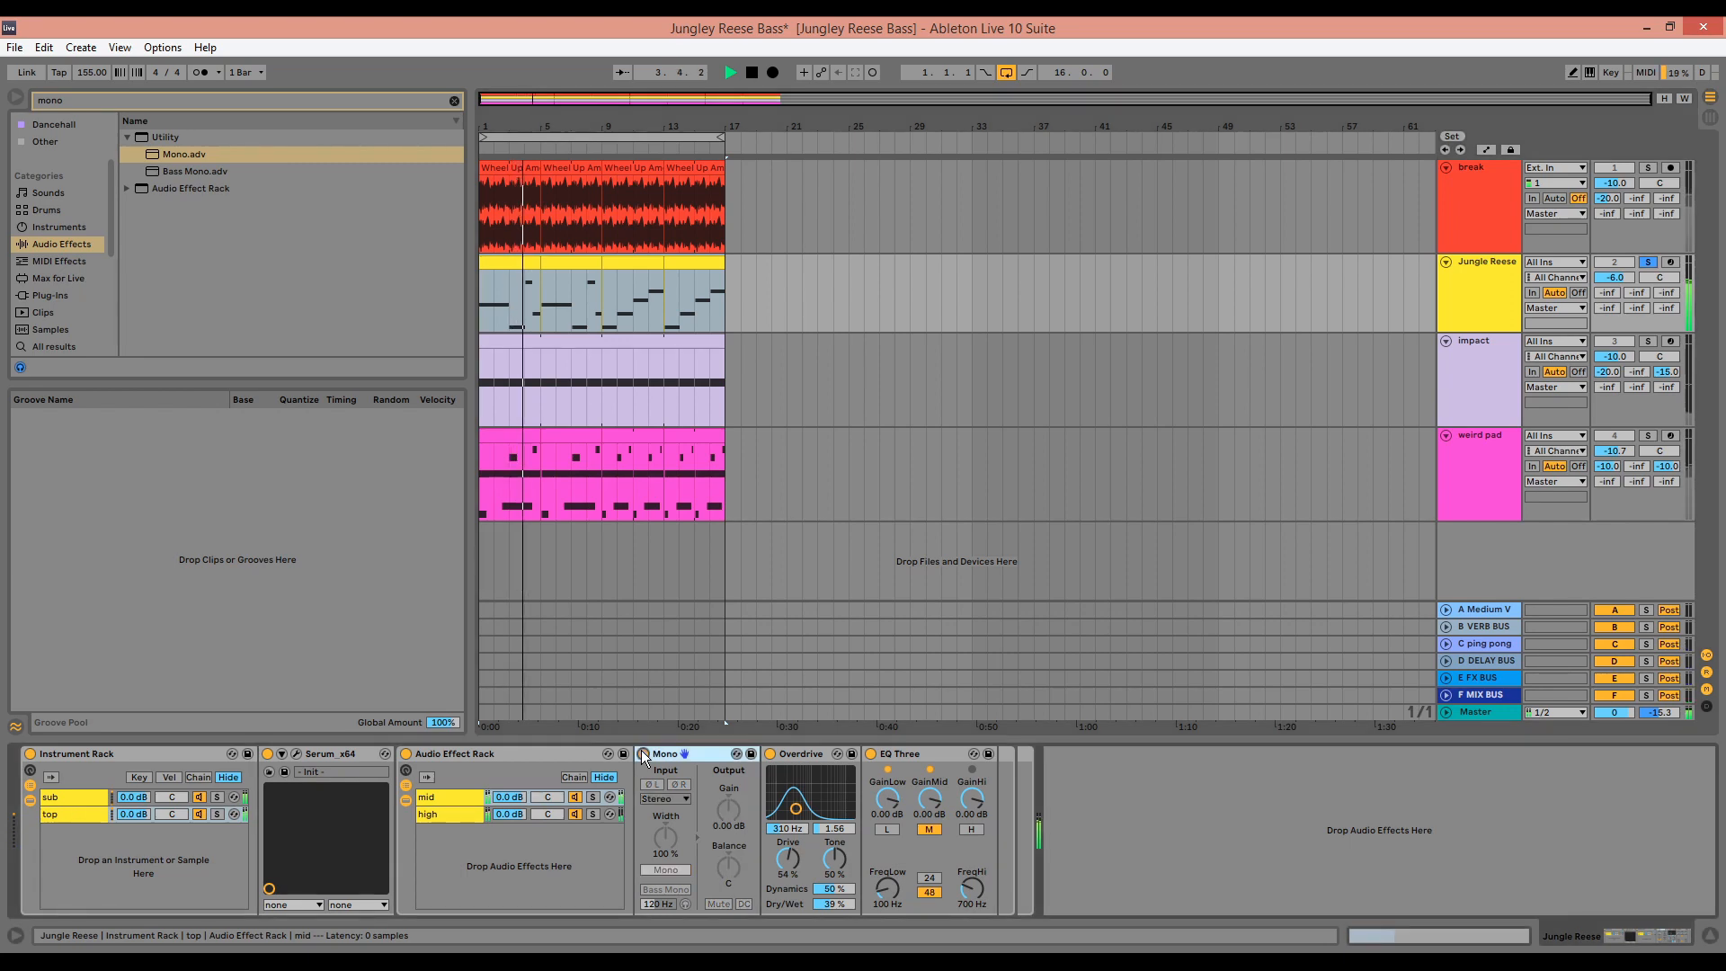
click(643, 753)
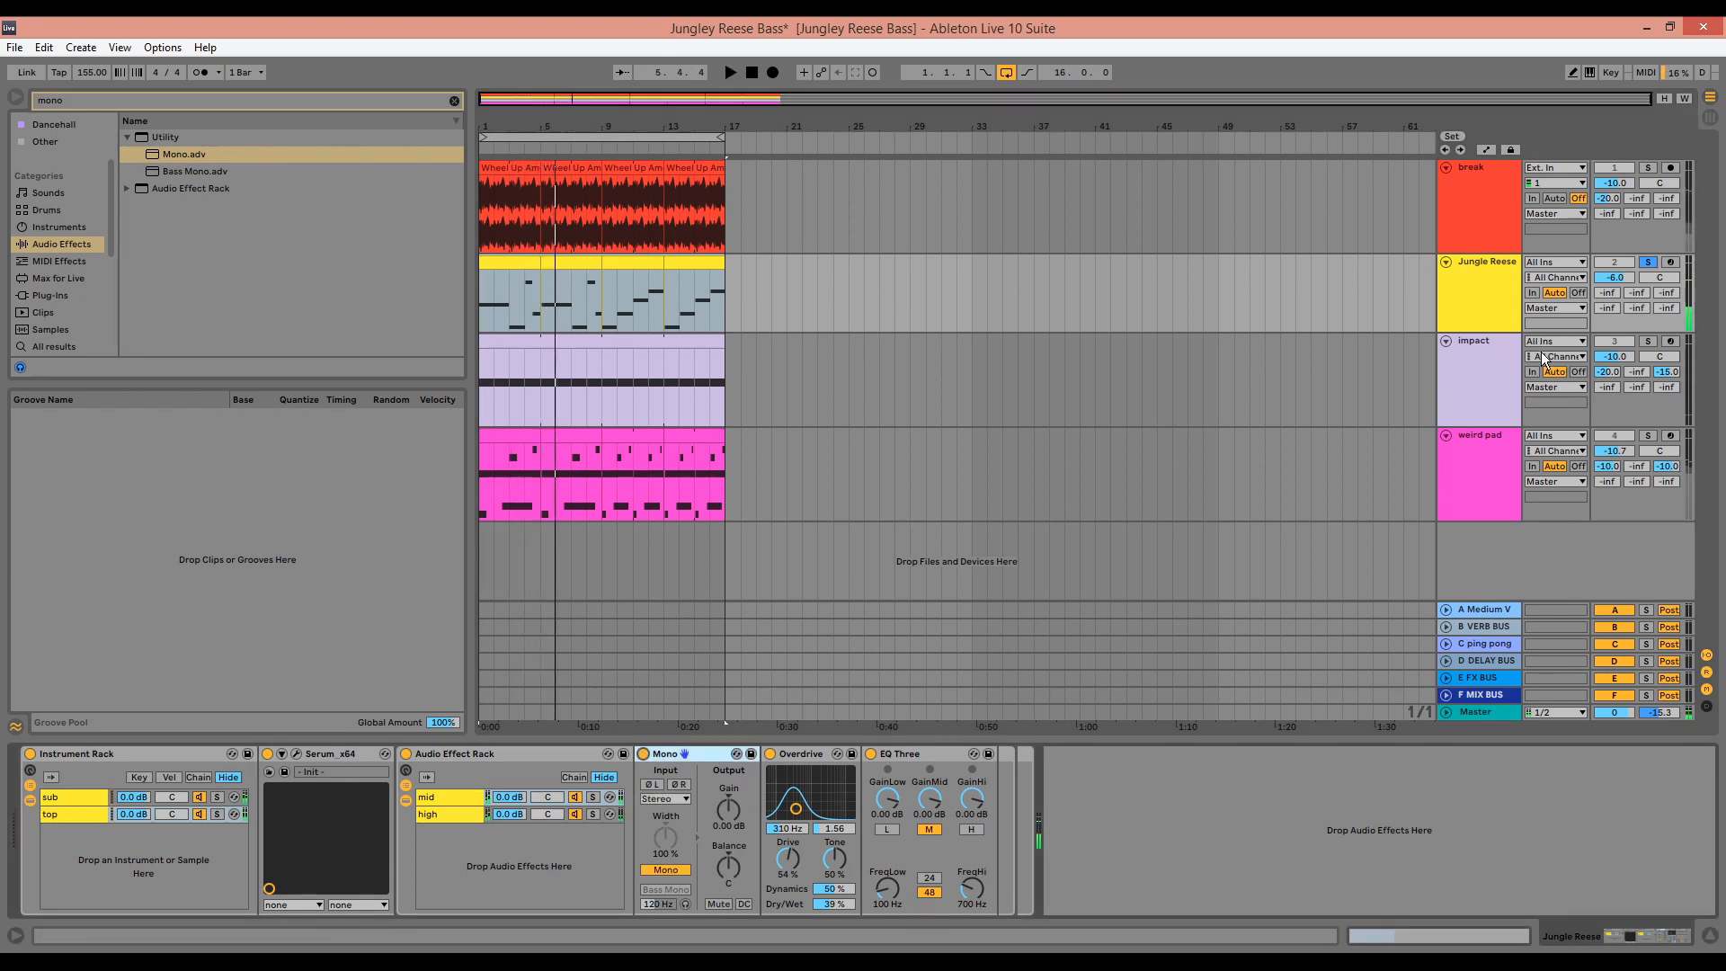
Add the "alloy mono below 2Khz" rack after the Instrument Rack on the Jungle Reese track and close its plug-in window
key(ctrl+f)
text(alloy)
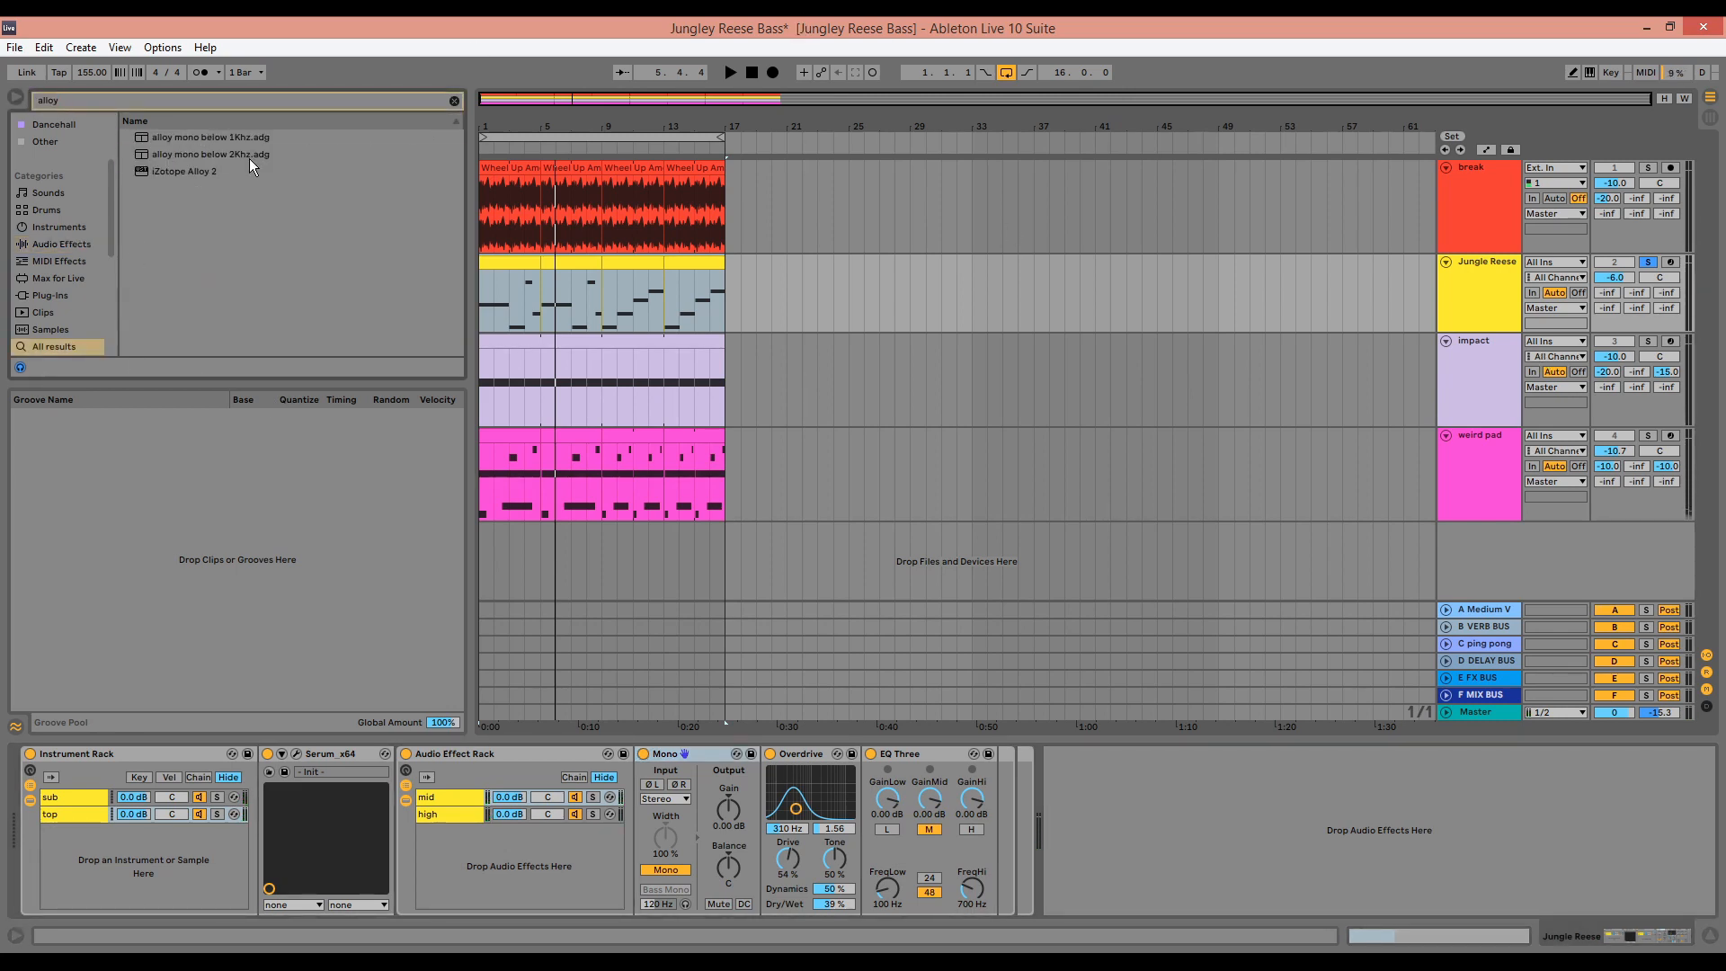
click(250, 158)
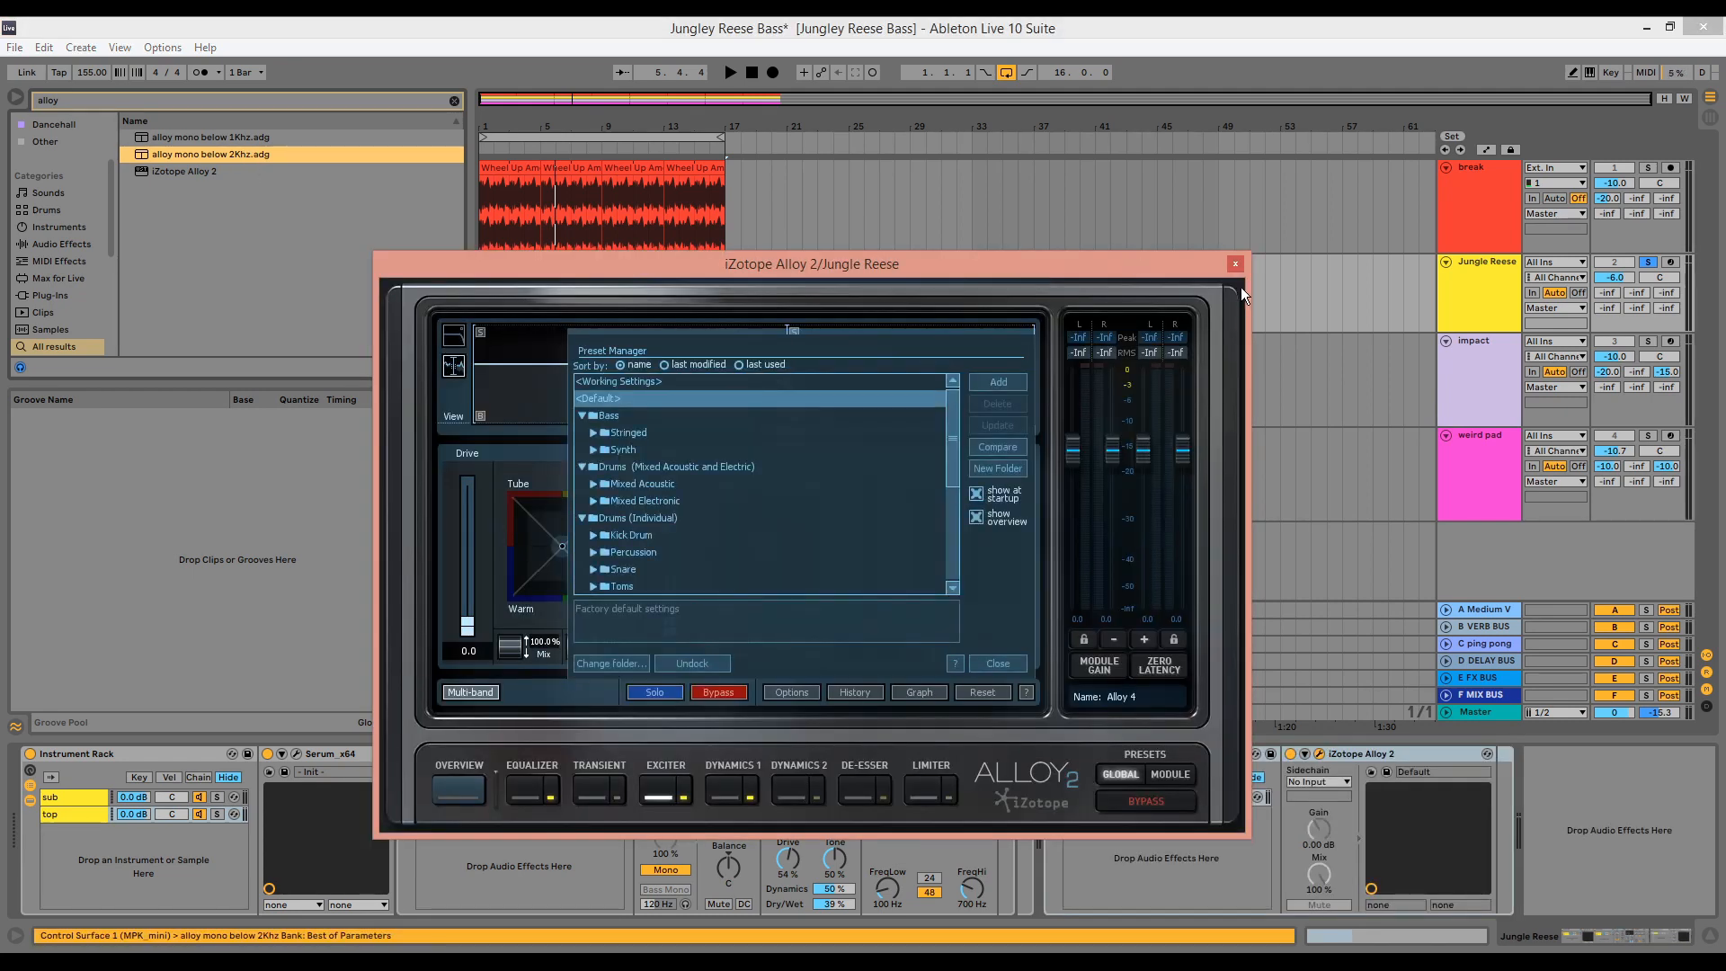
click(1236, 264)
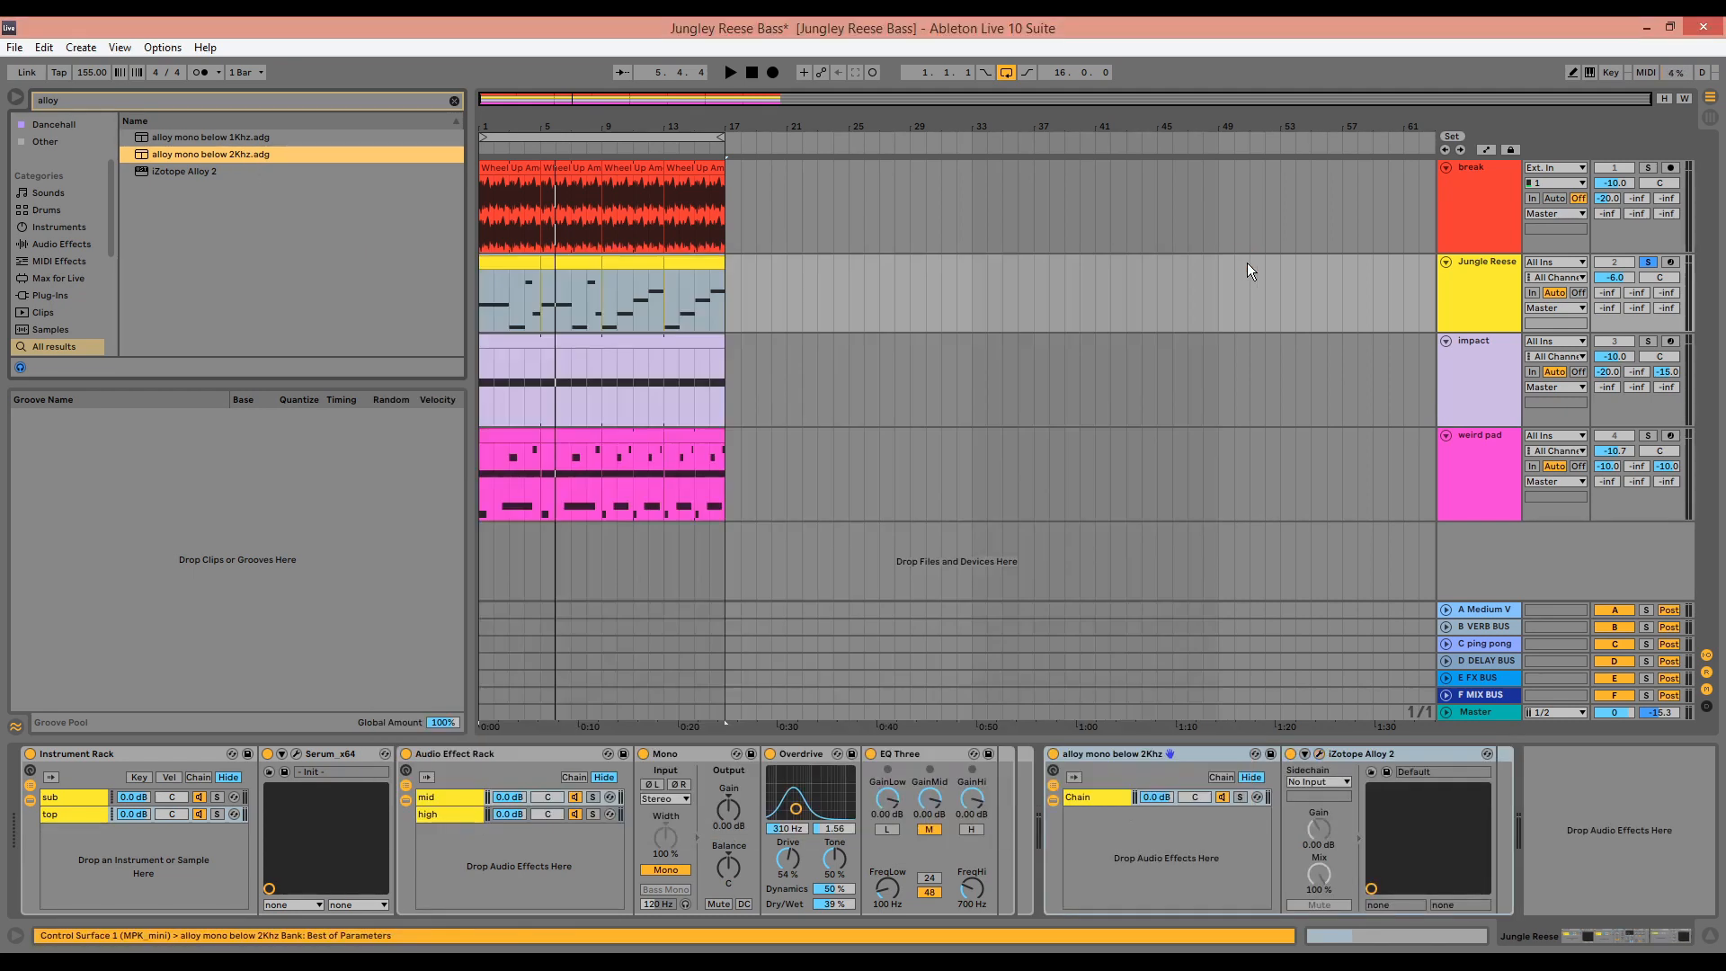
Play the full mix with Jungle Reese unsoloed, setting its volume to -4.0 dB and the mid chain's Overdrive drive to 79%
key(space)
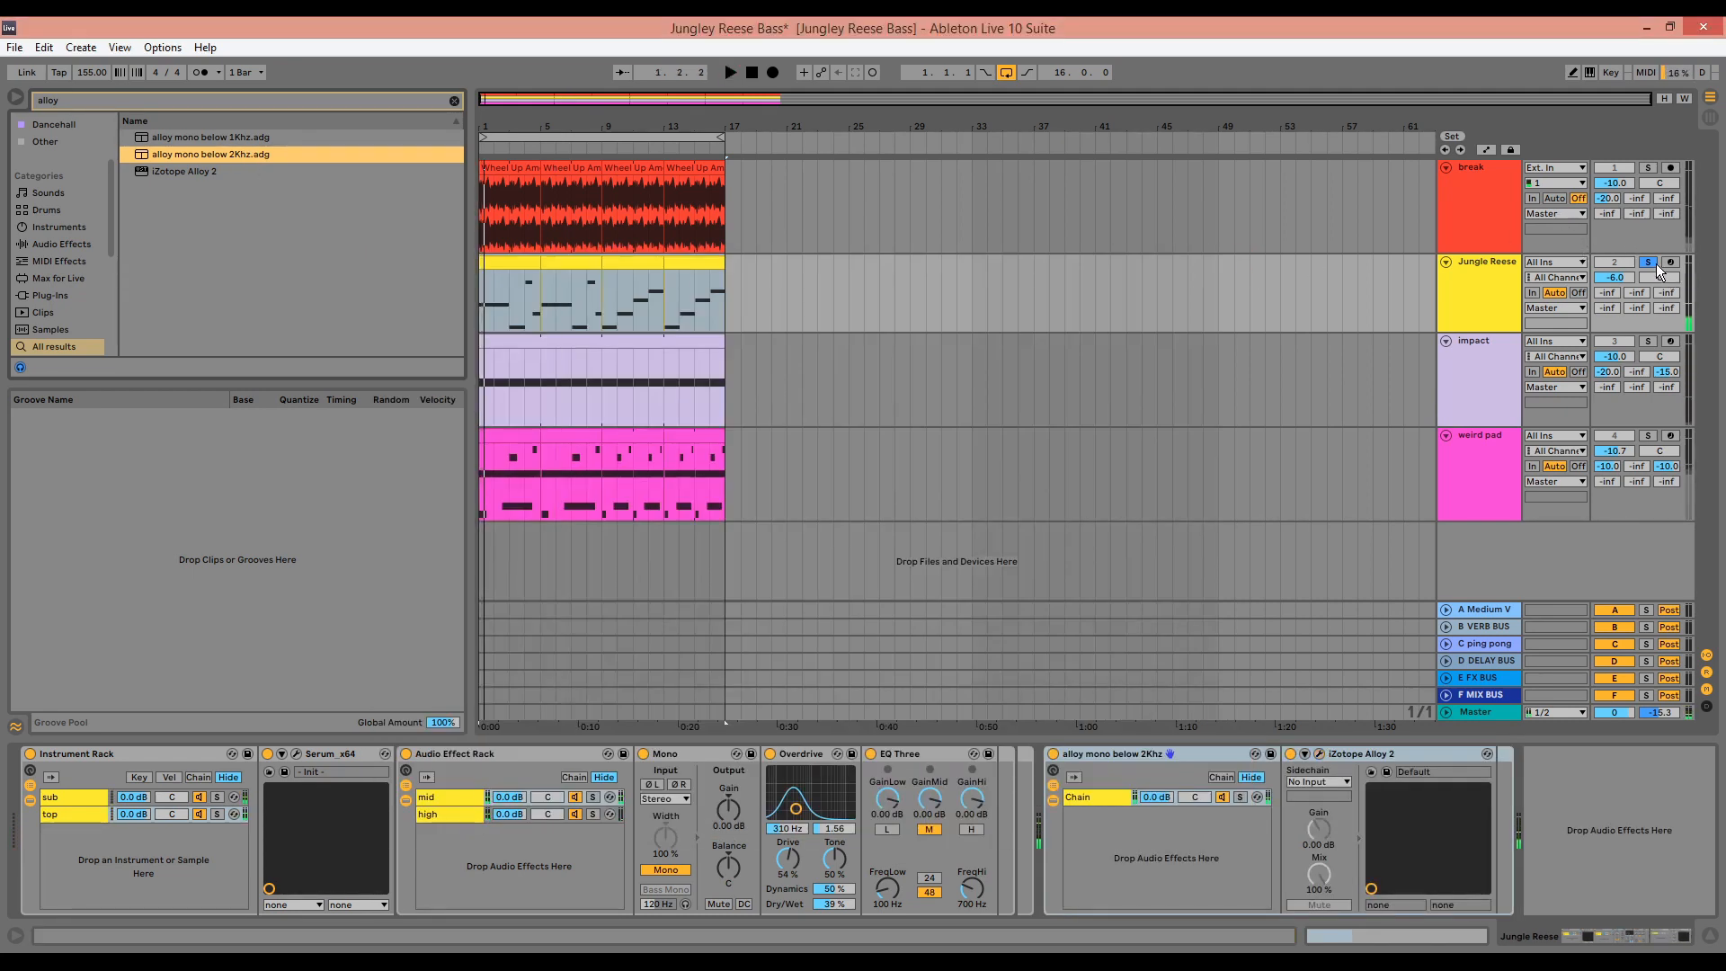
click(1656, 263)
key(space)
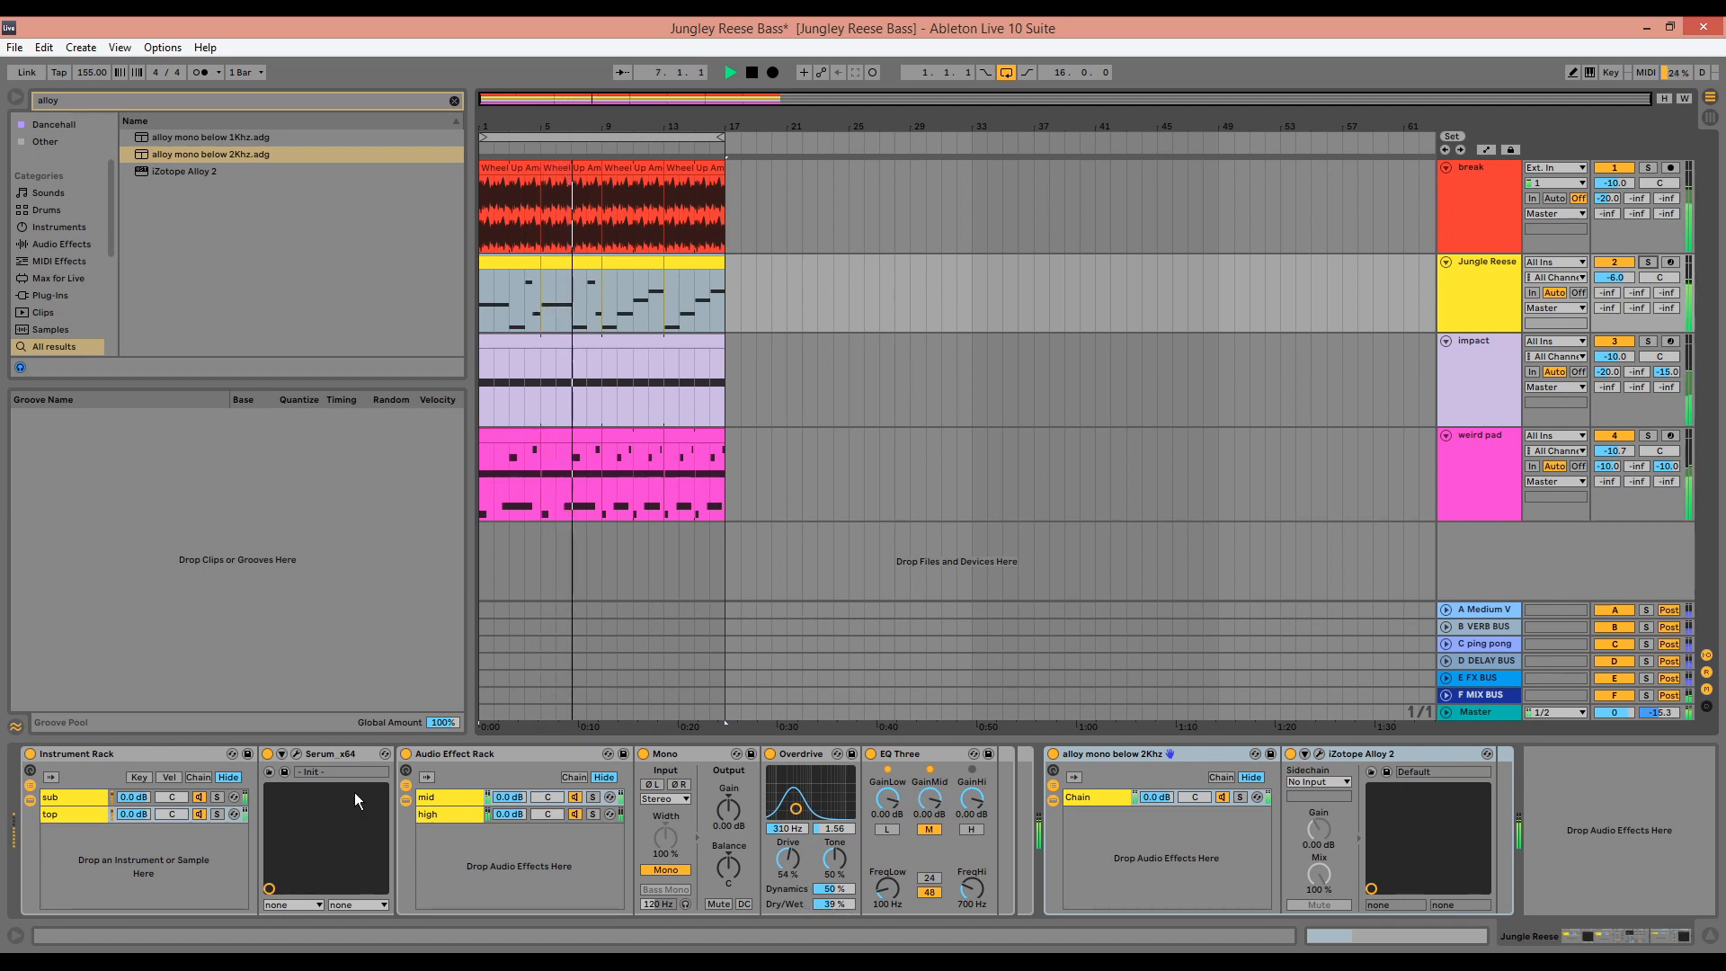
drag(1616, 290, 1616, 280)
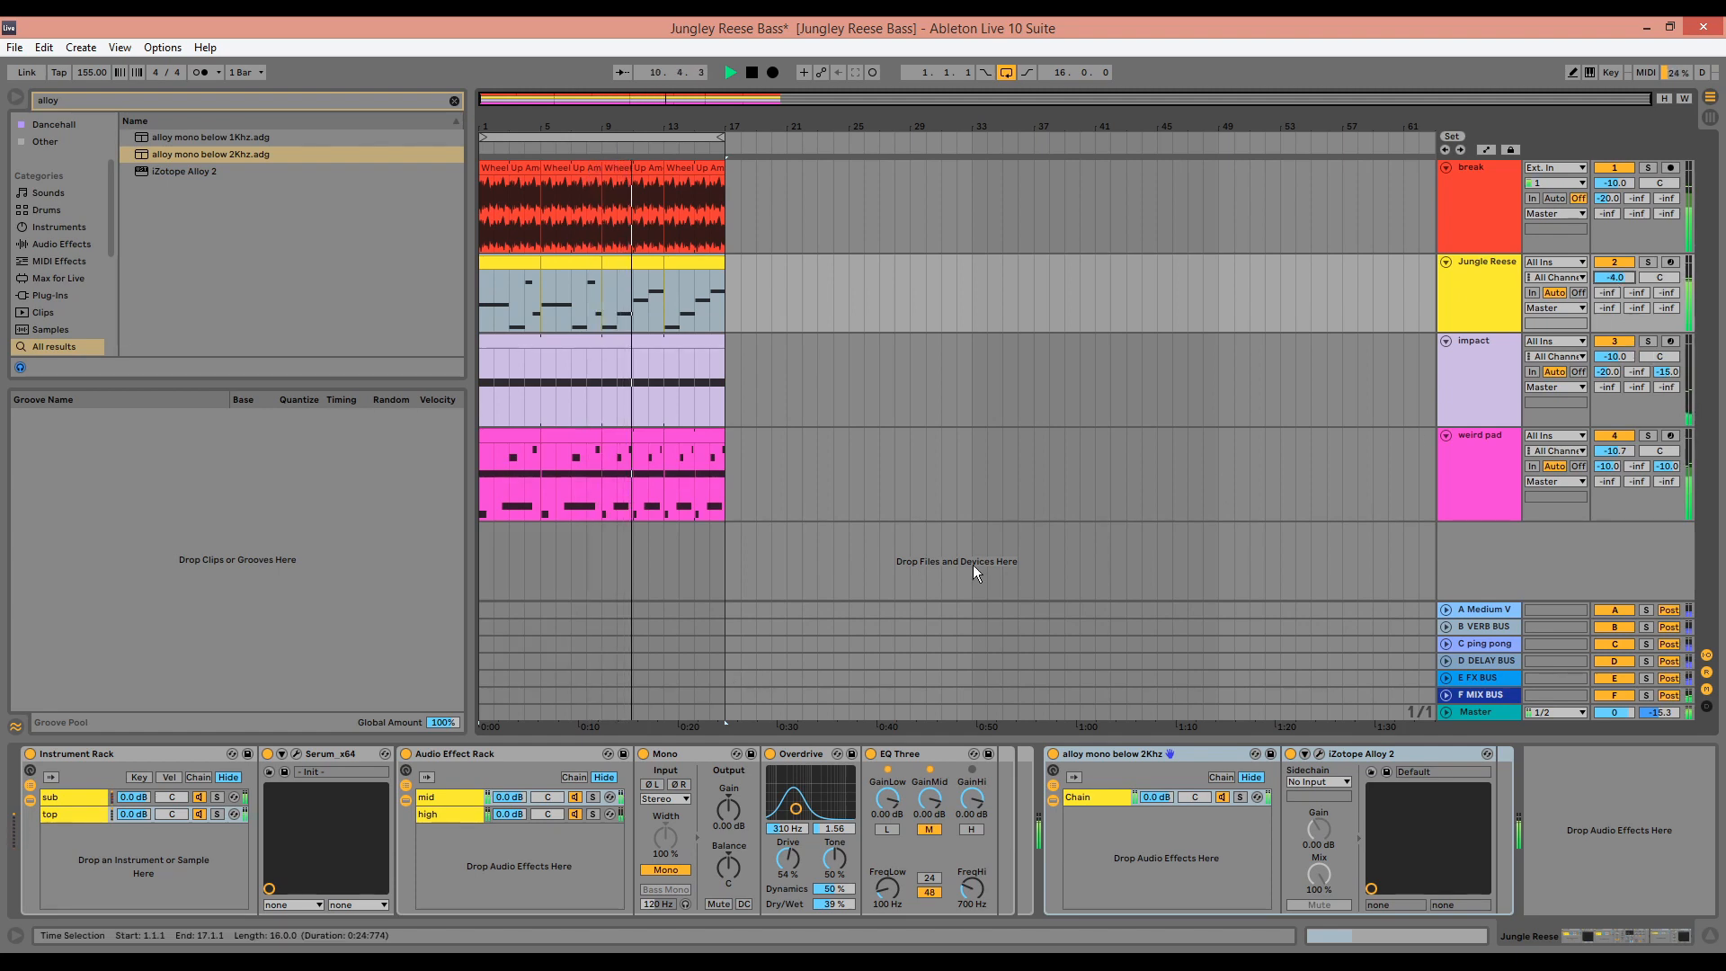
drag(790, 860, 791, 832)
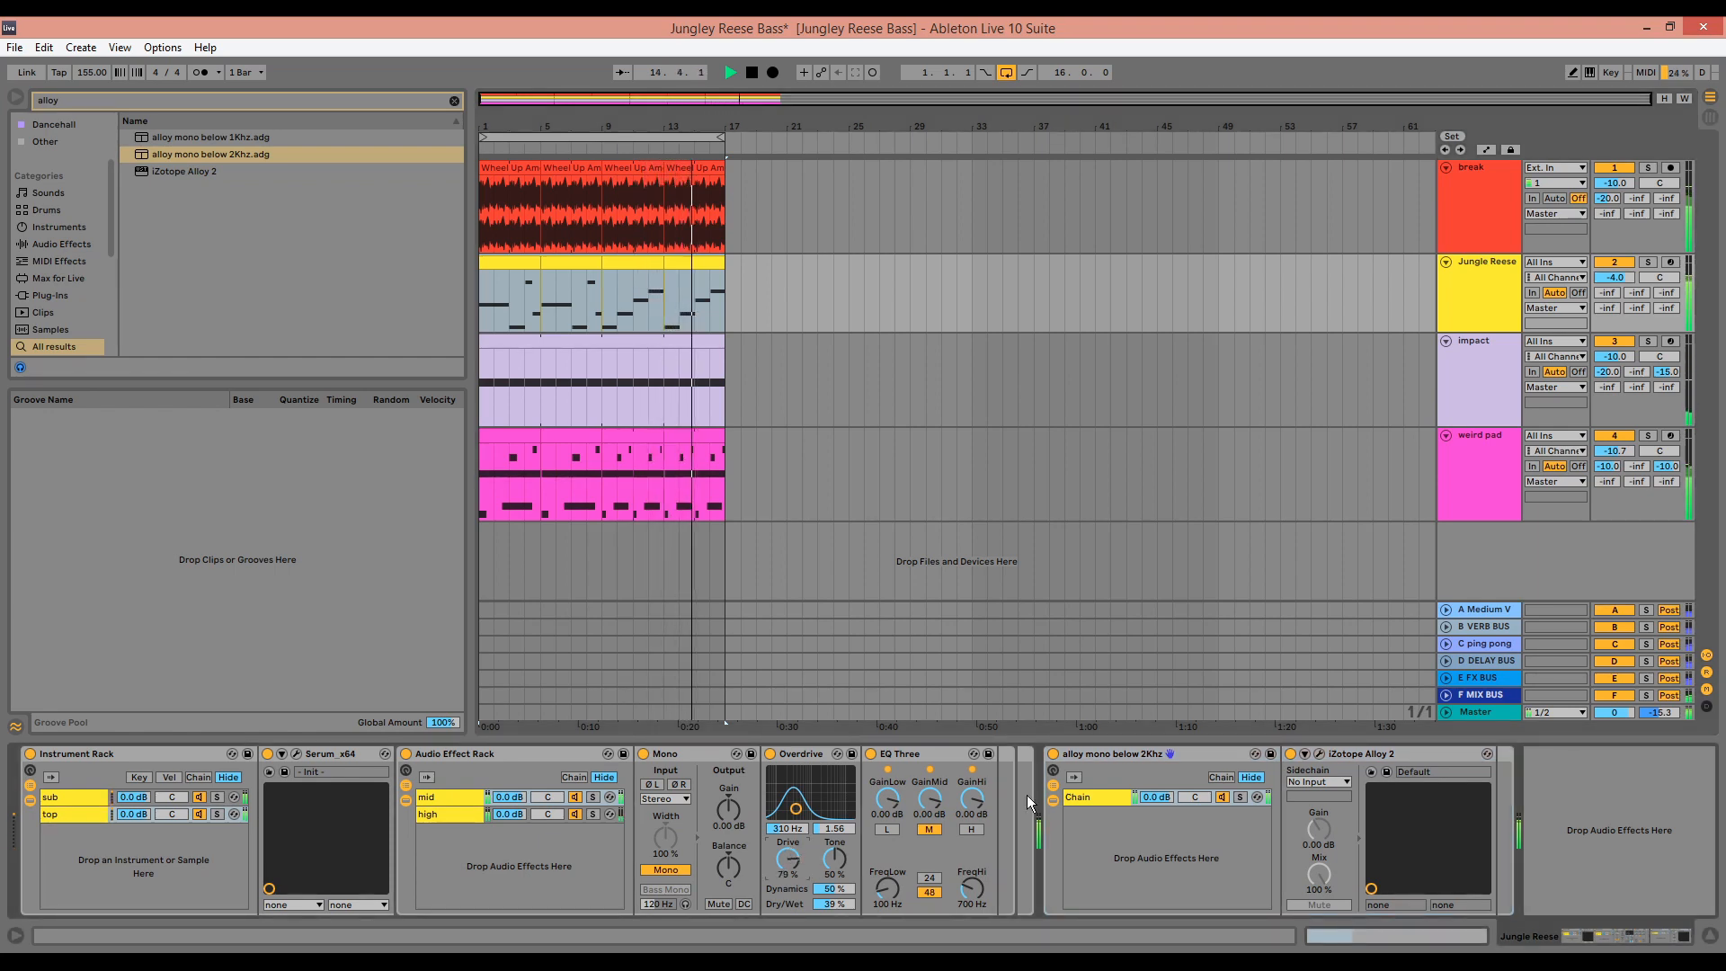
Set the Jungle Reese track's Medium Verb send to -15 dB and audition it soloed and in the full mix
key(space)
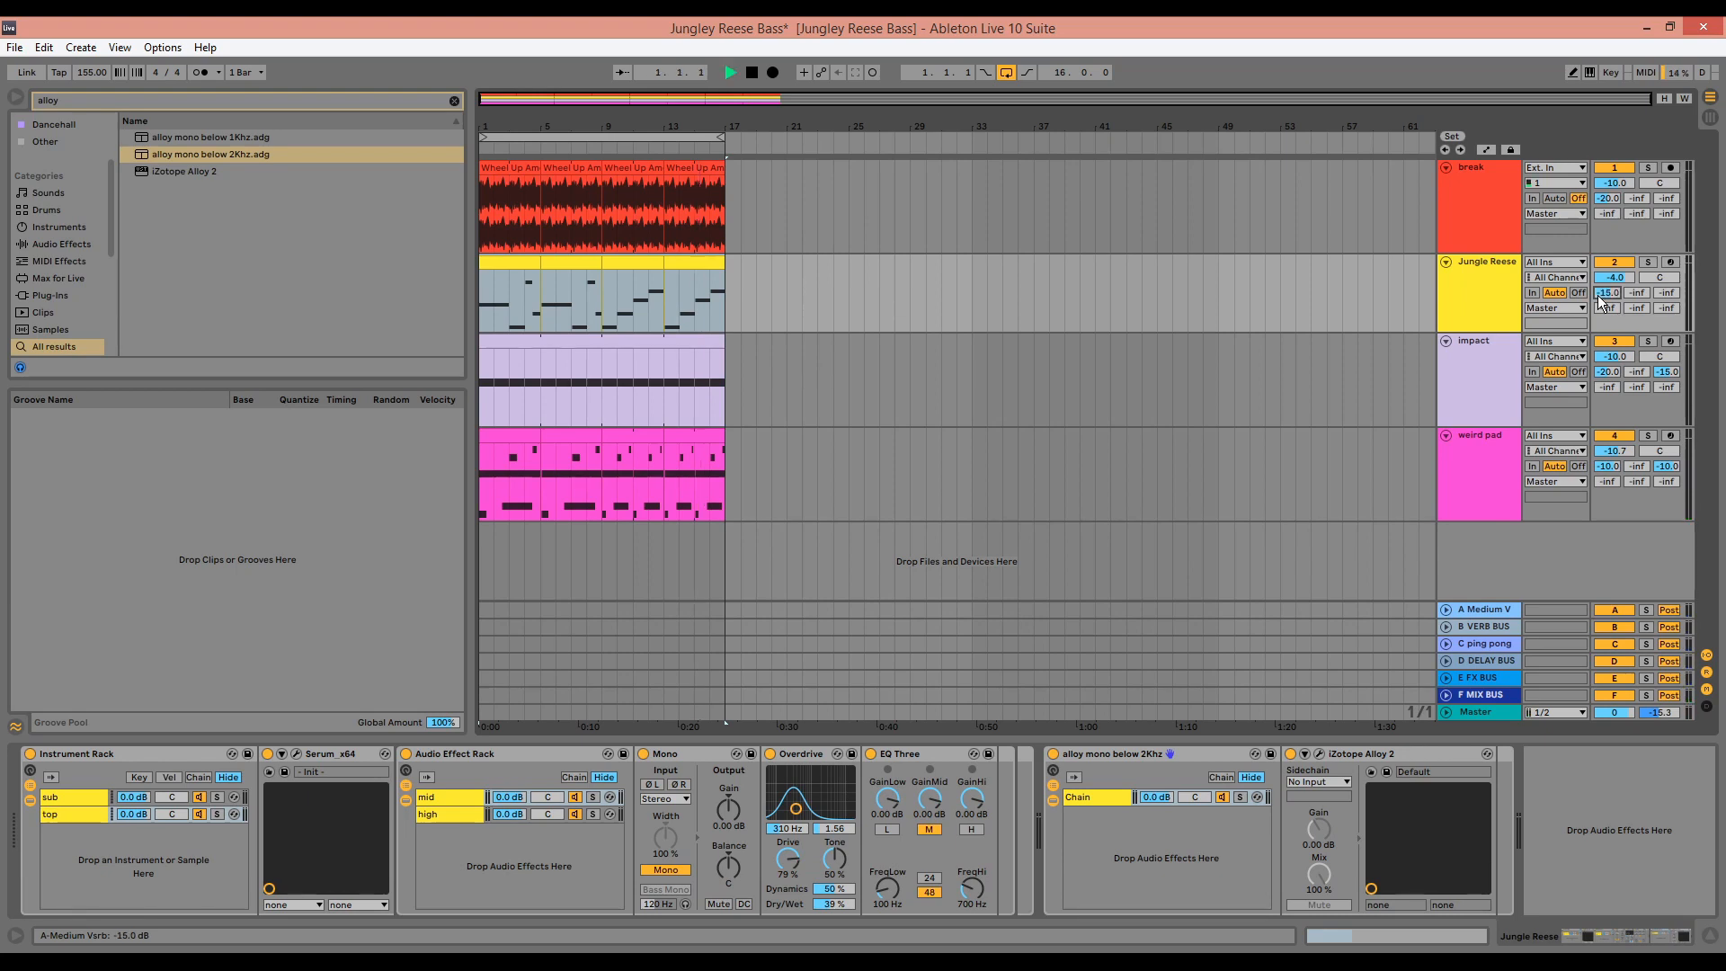
click(1649, 262)
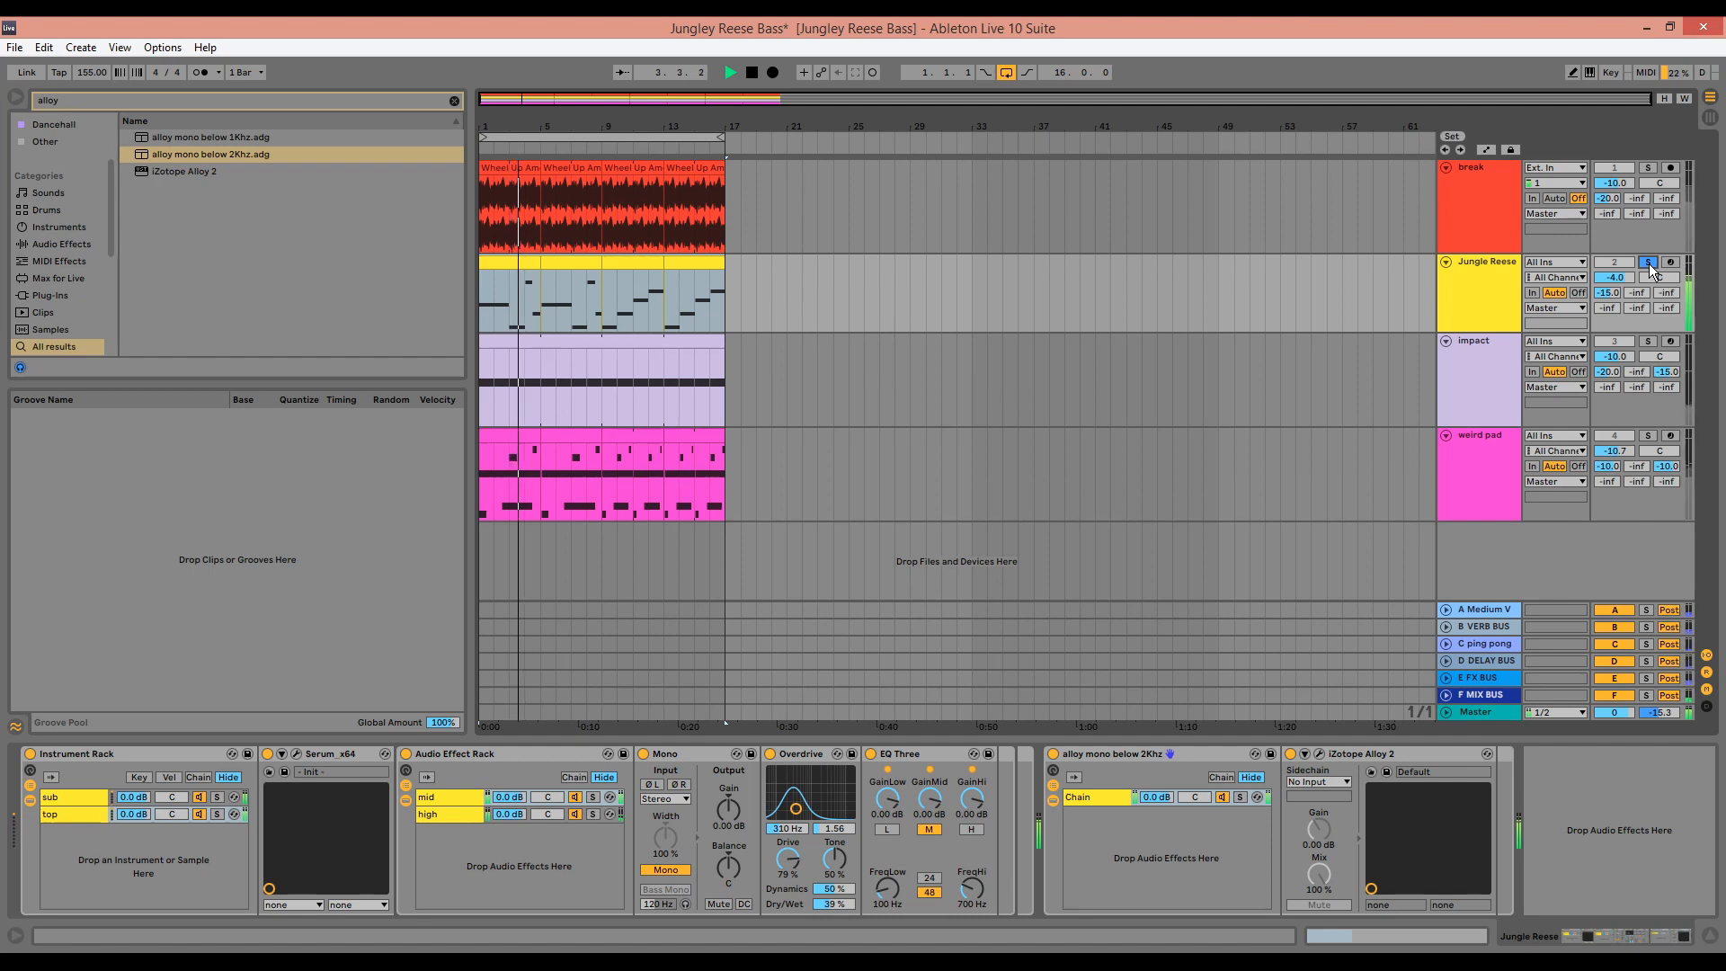
click(1649, 263)
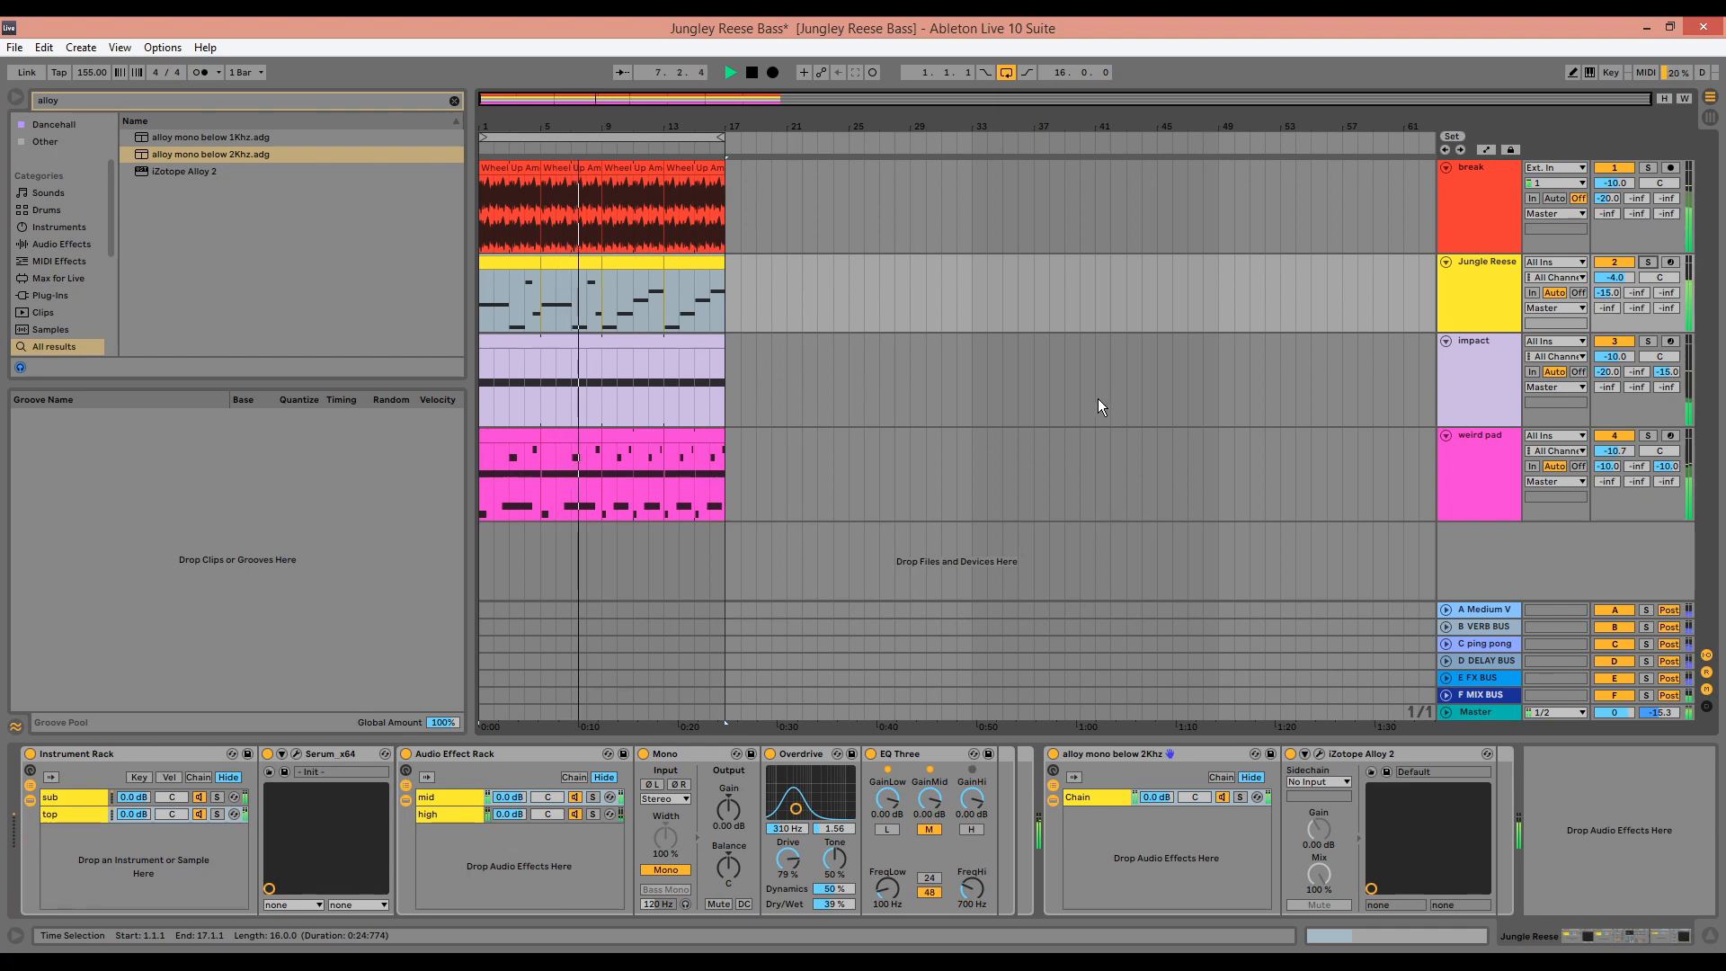
key(space)
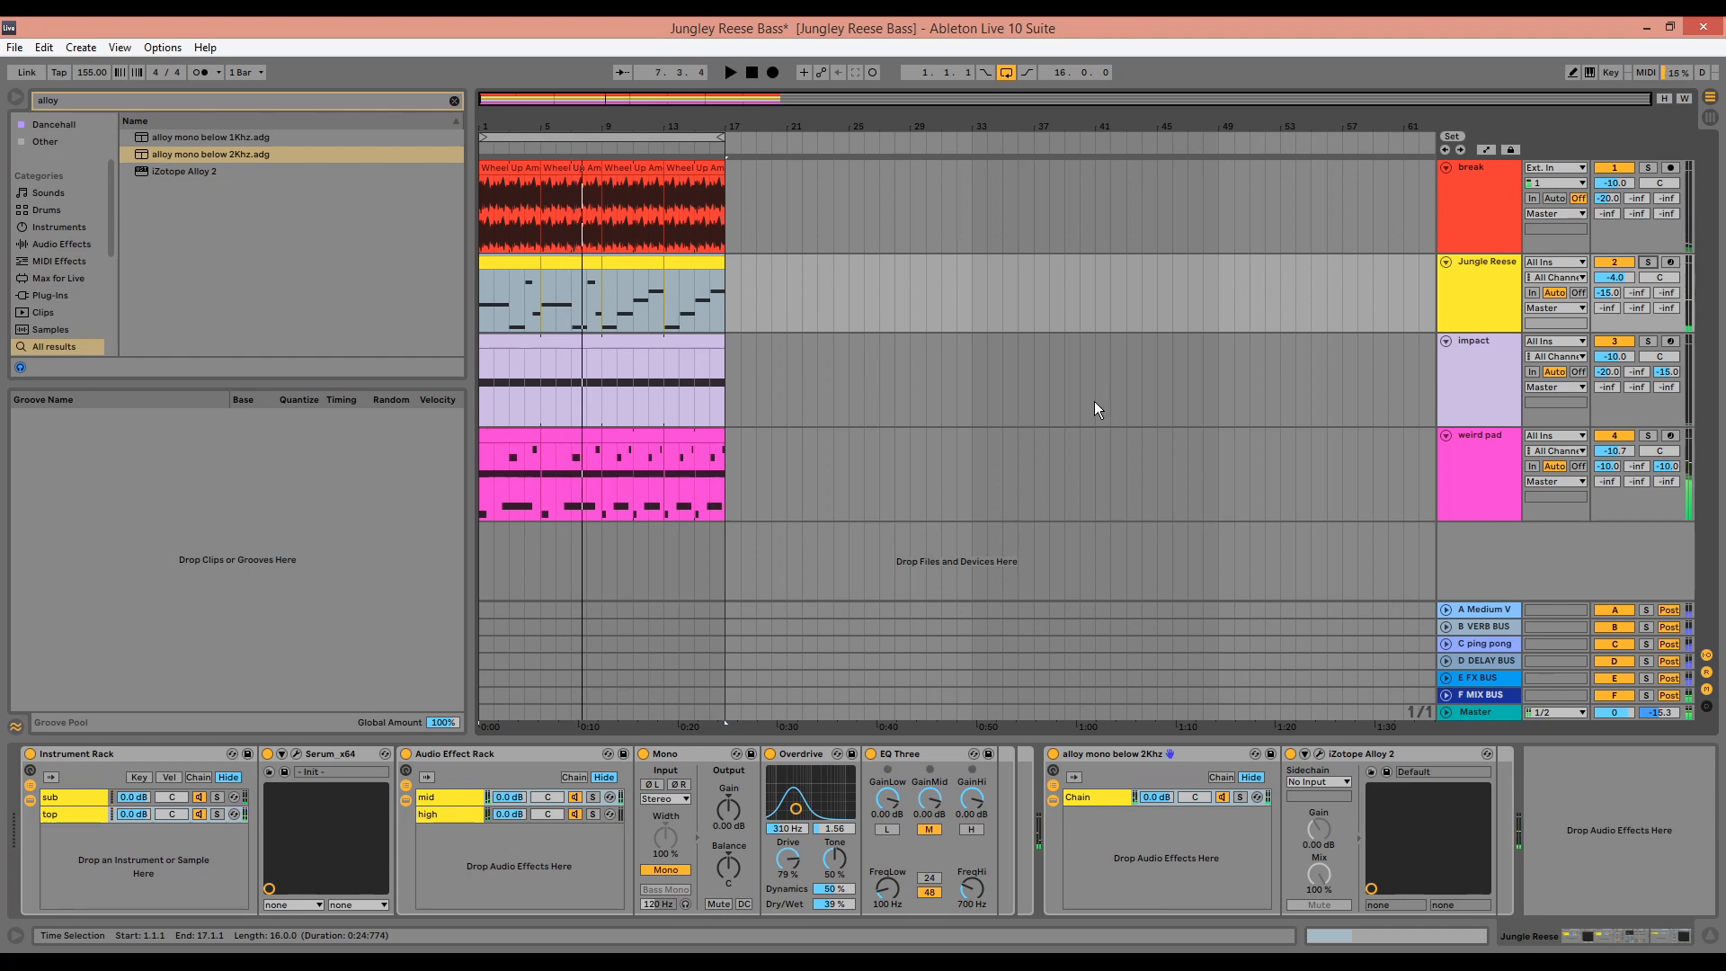